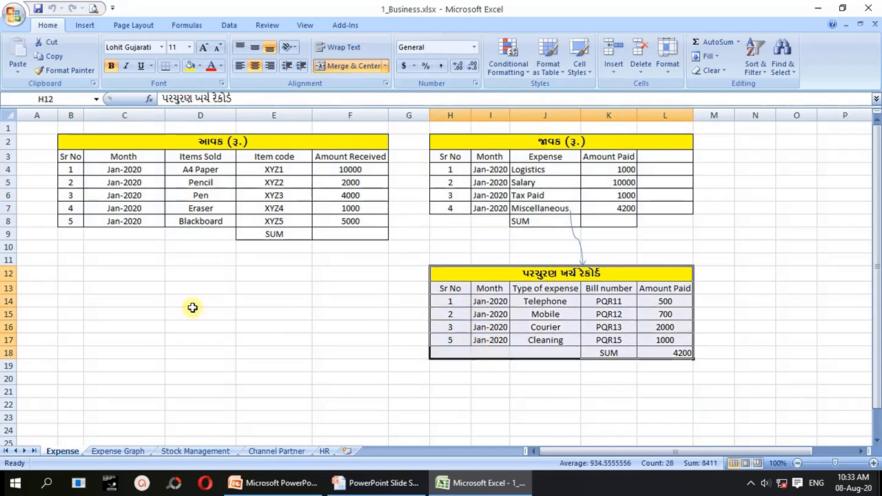
- Examine the income table's title and column headings, from Sr No through Amount Received
click(188, 286)
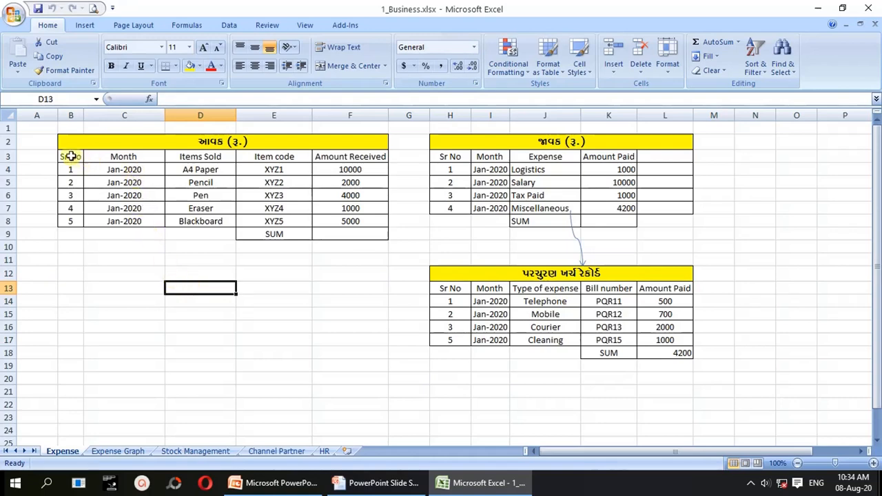
drag(71, 156, 74, 222)
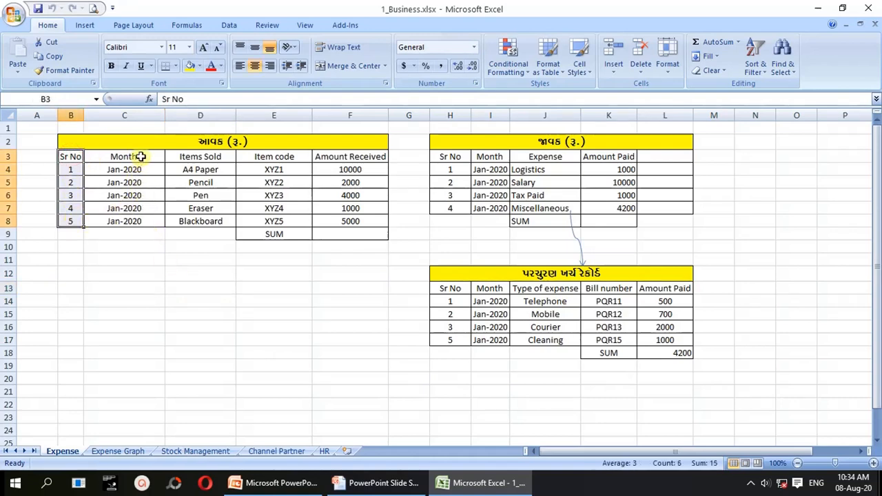
click(138, 156)
click(181, 156)
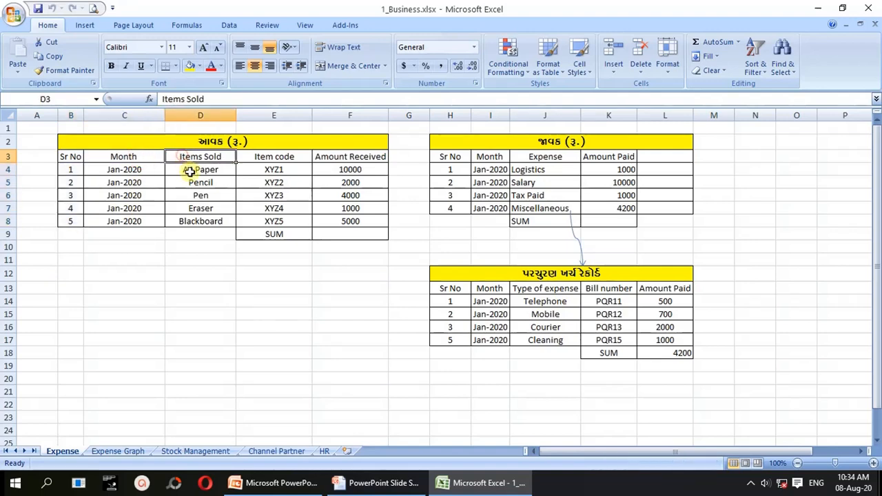
click(269, 160)
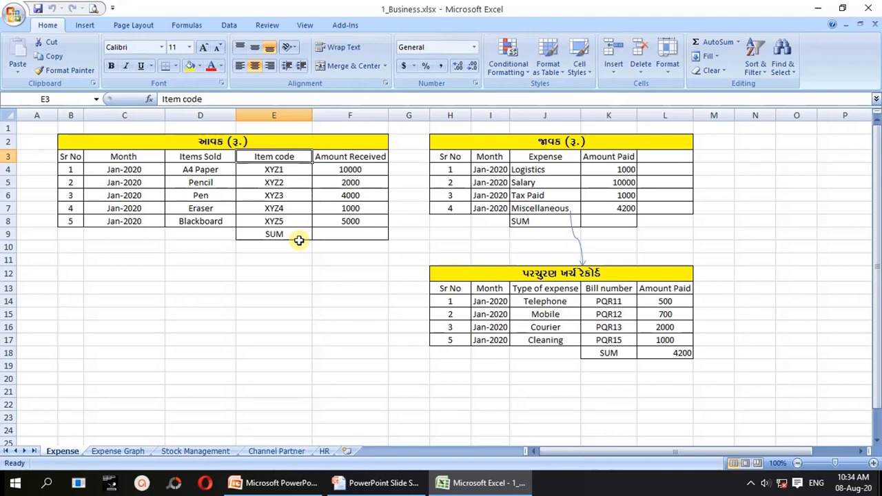
click(377, 159)
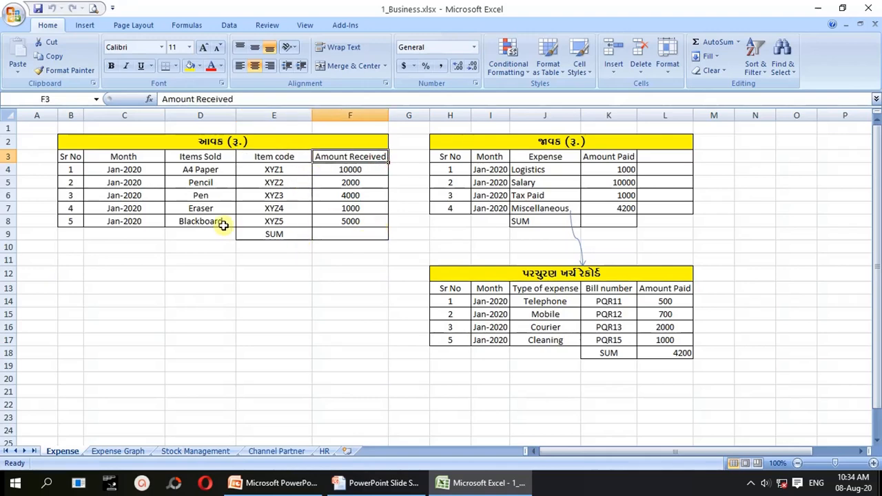
click(200, 145)
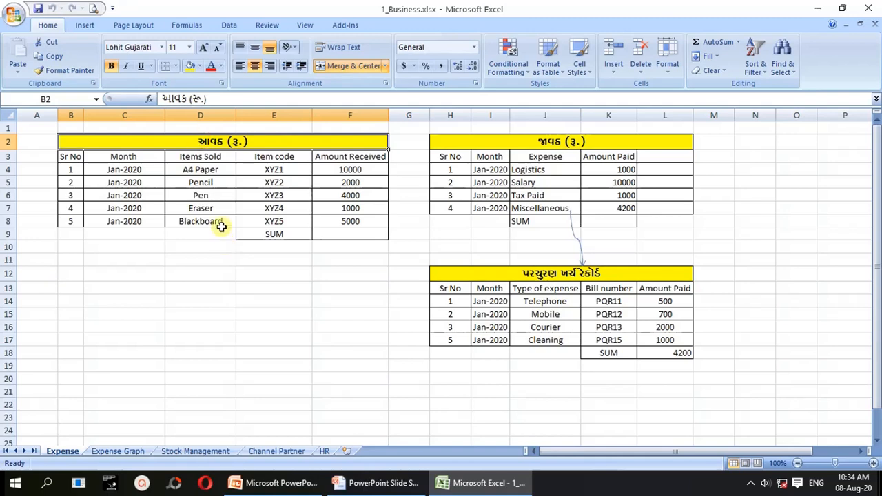
- Review the entries in the income table's Items Sold column, from A4 Paper to Blackboard
click(212, 168)
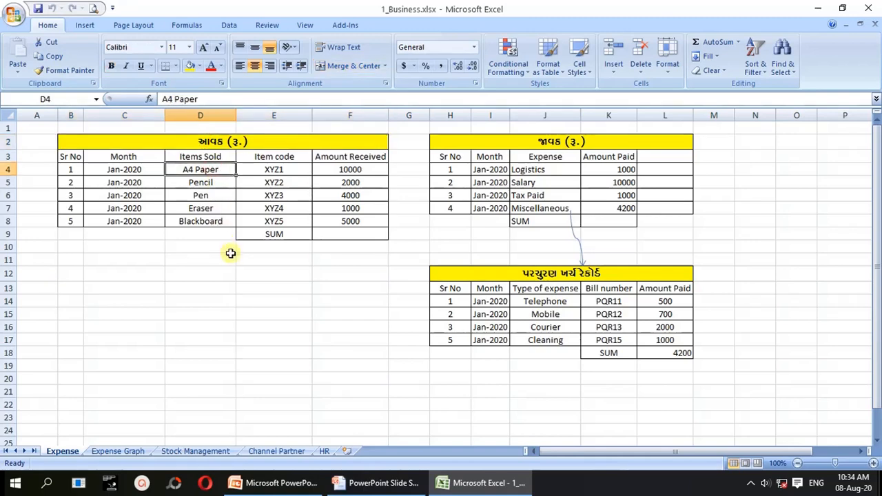
click(219, 181)
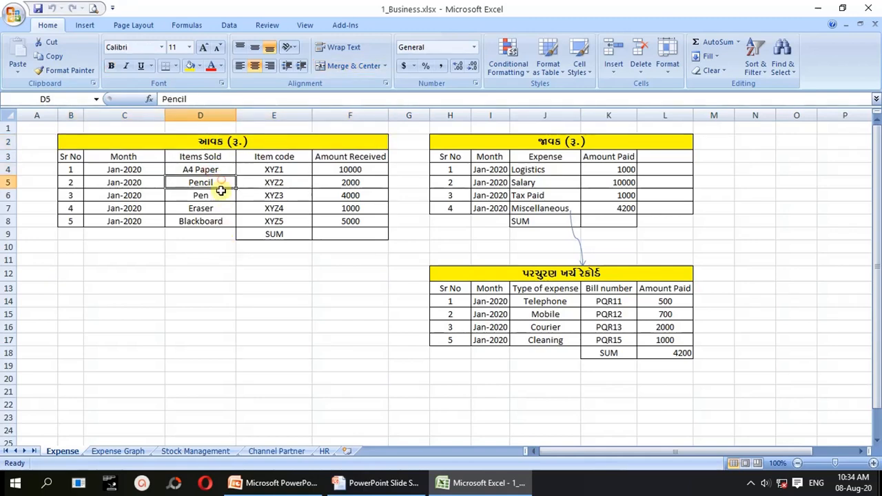
click(220, 196)
click(219, 208)
click(219, 220)
click(220, 170)
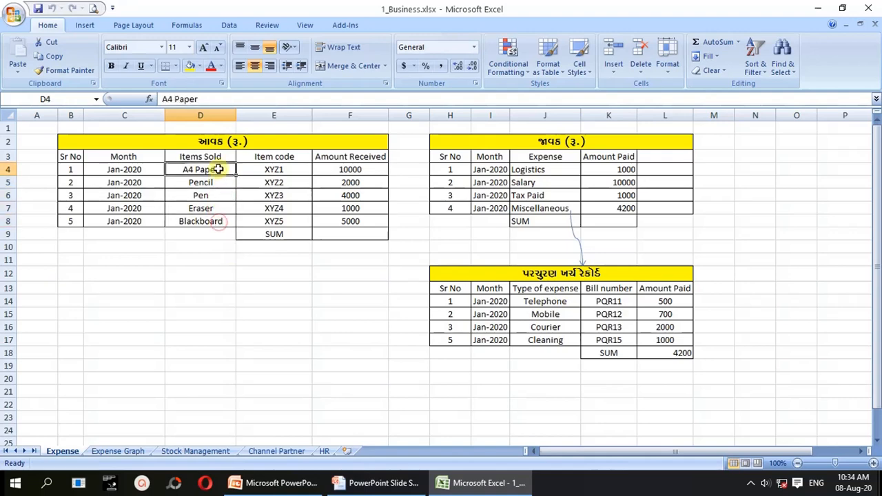
click(218, 183)
click(218, 209)
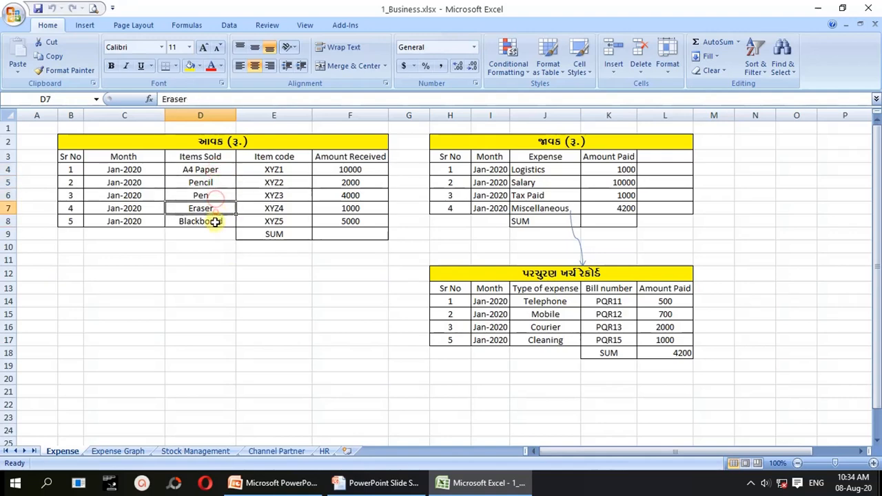
click(219, 221)
click(221, 171)
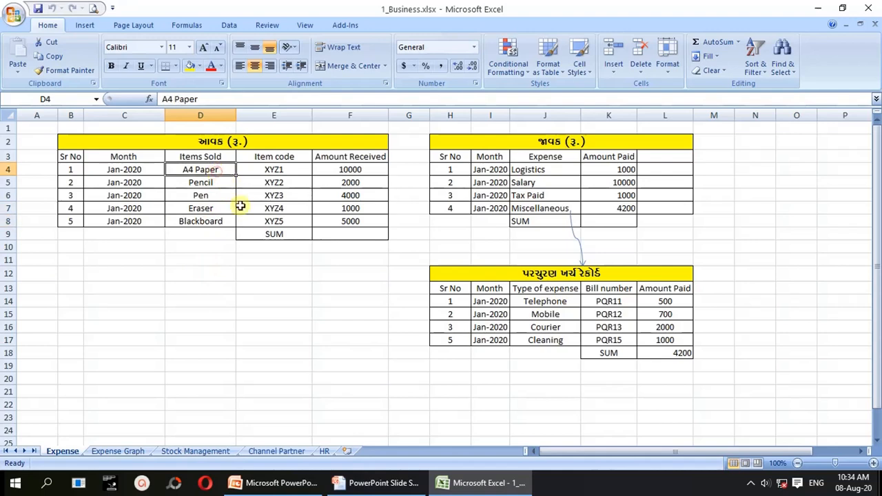
- Check the amount received for each sold item and the month it belongs to in the income table
click(343, 171)
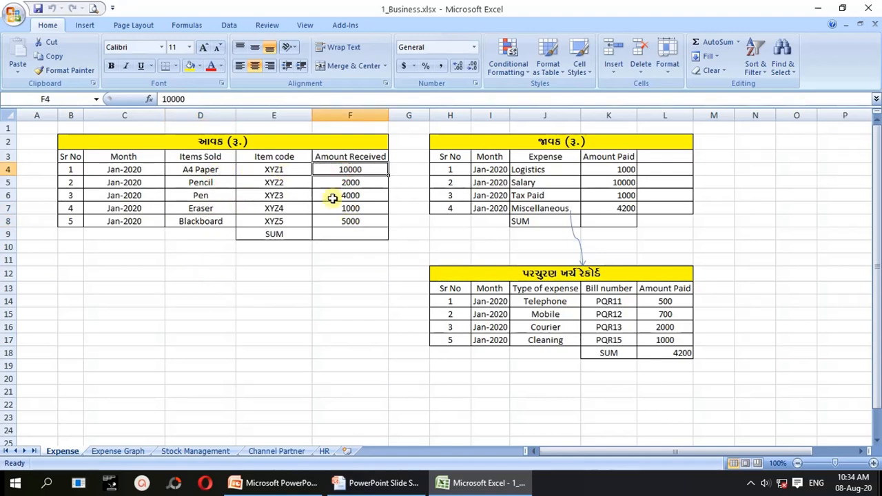
click(291, 181)
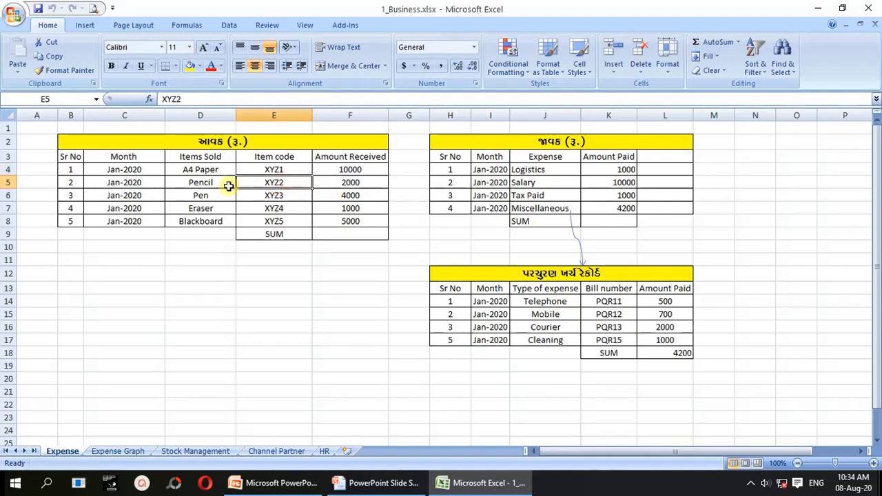
click(231, 183)
click(308, 183)
click(340, 182)
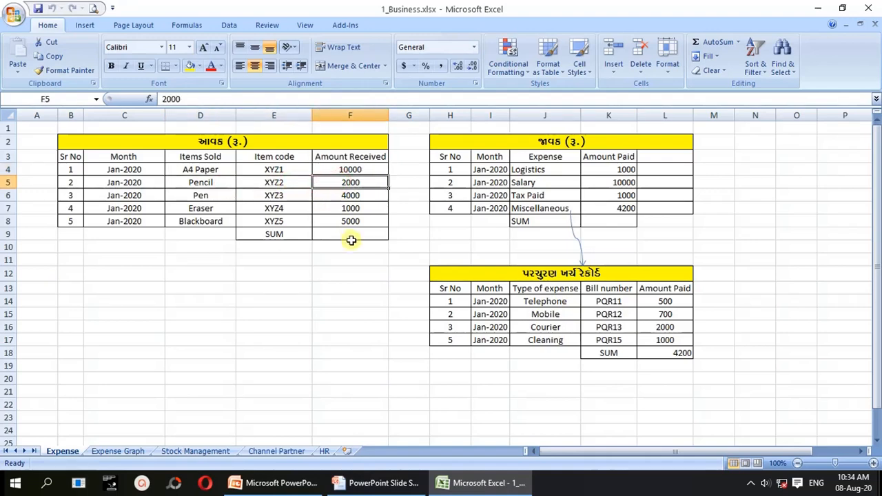
click(221, 197)
click(350, 200)
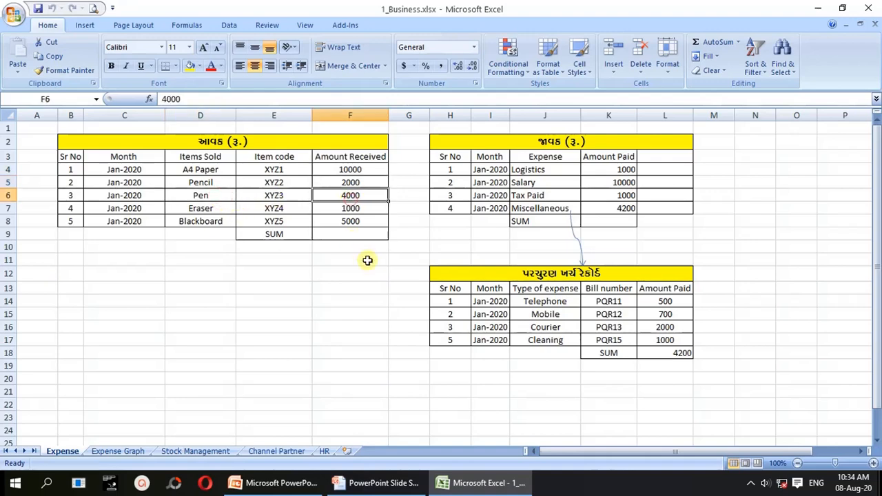
click(202, 208)
click(337, 210)
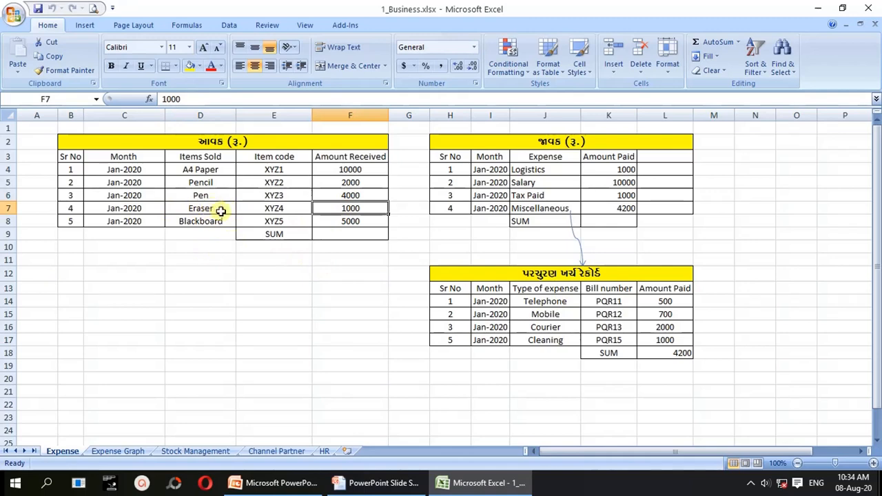
click(342, 221)
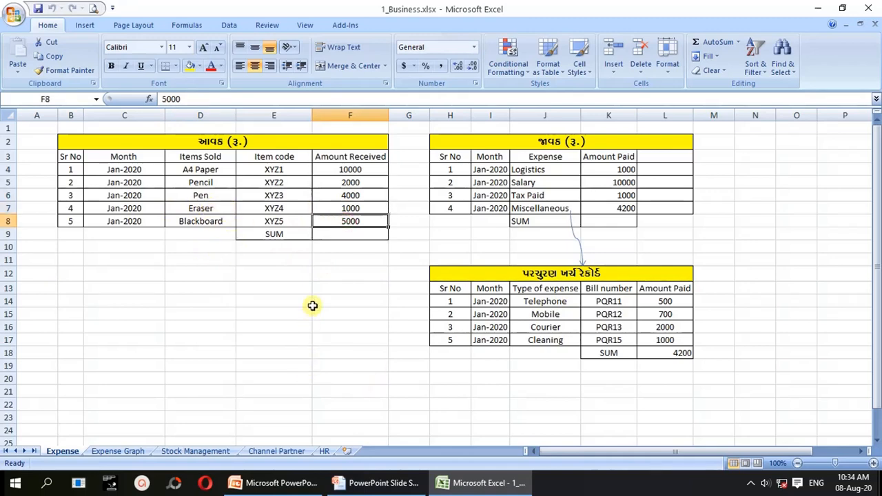
click(341, 234)
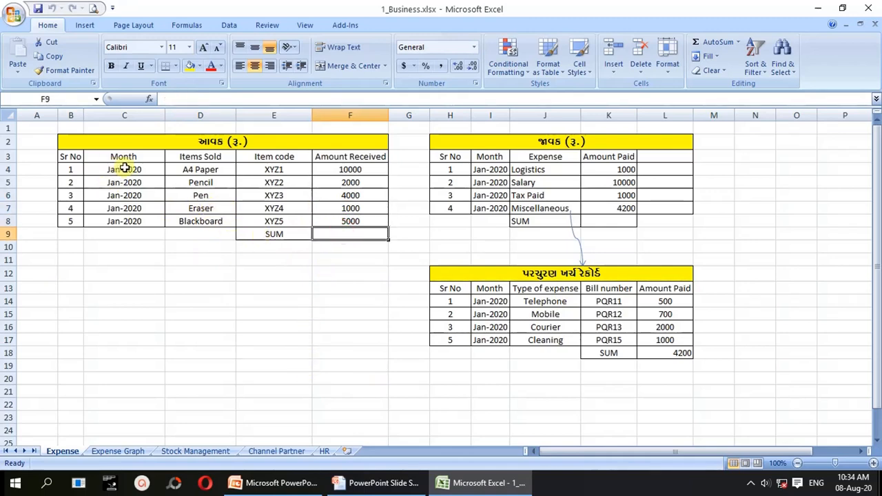
click(124, 169)
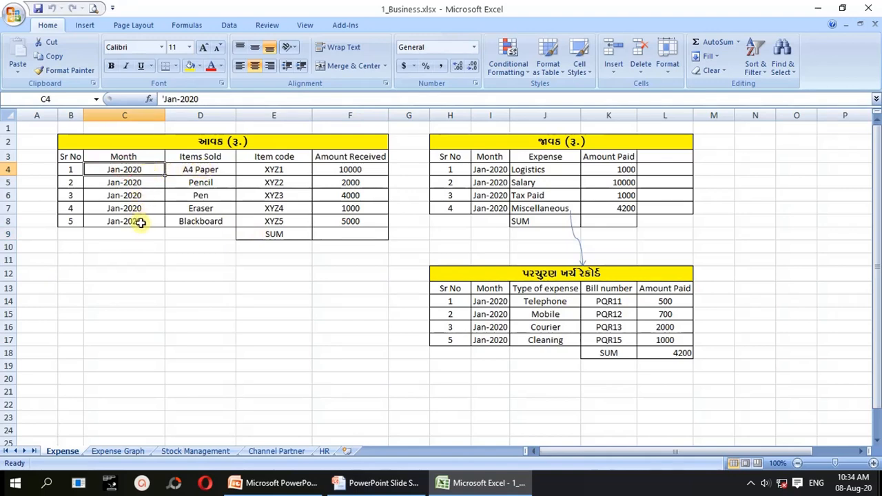
click(342, 169)
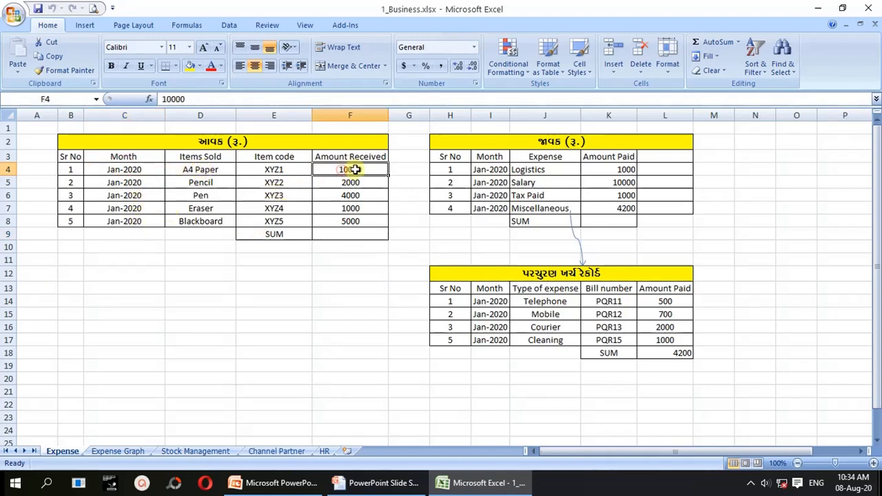
click(359, 221)
drag(374, 169, 370, 224)
- Total the income table's Amount Received column in cell F9 with =SUM(F4:F8) and check the result
click(369, 233)
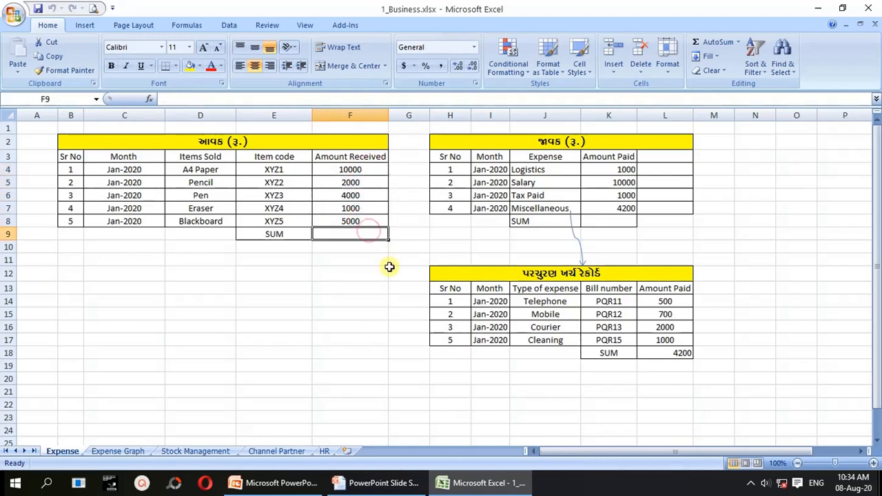
text(=sum()
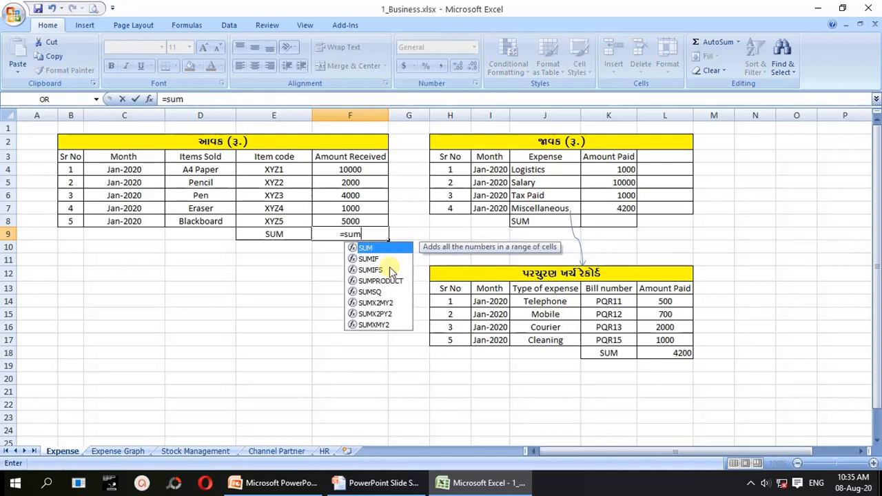
key(Up)
key(shift+Up)
key(shift+Up)
key(shift+Up)
key(shift+Up)
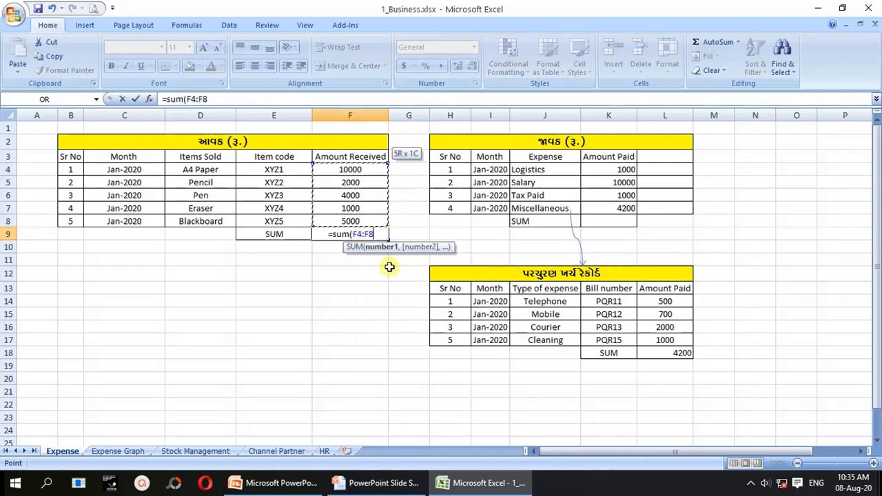
text())
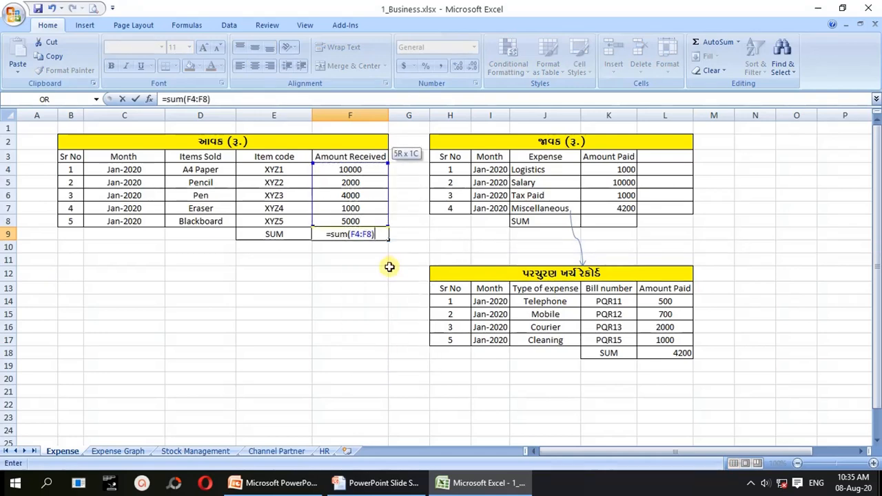
key(Return)
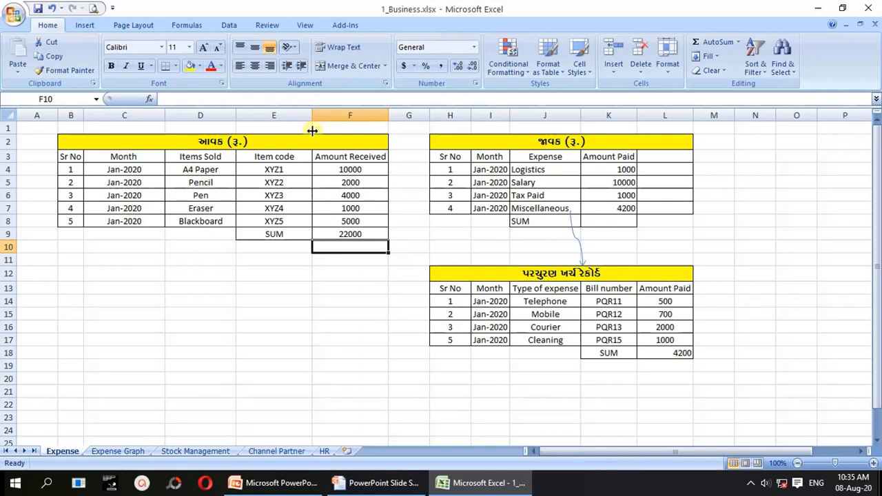
click(357, 235)
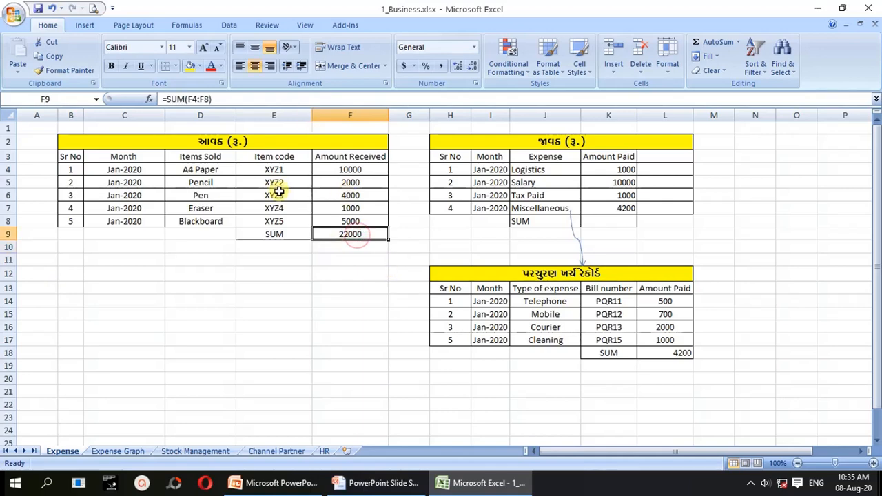
click(153, 222)
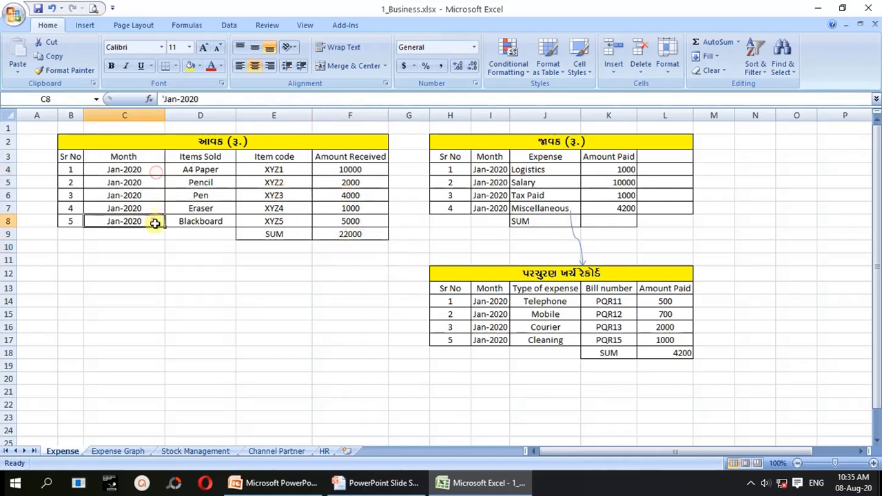
click(343, 236)
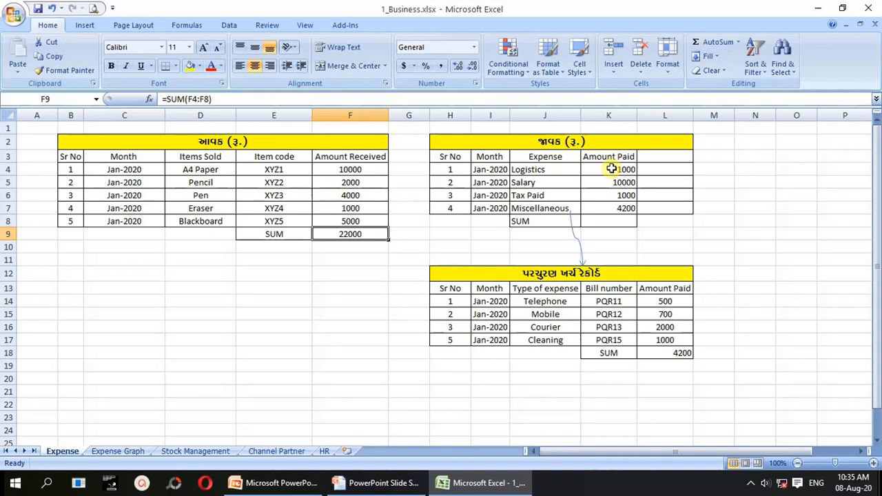
- Examine the January expense table's columns and the separate miscellaneous expense record linked to its Miscellaneous entry
click(536, 142)
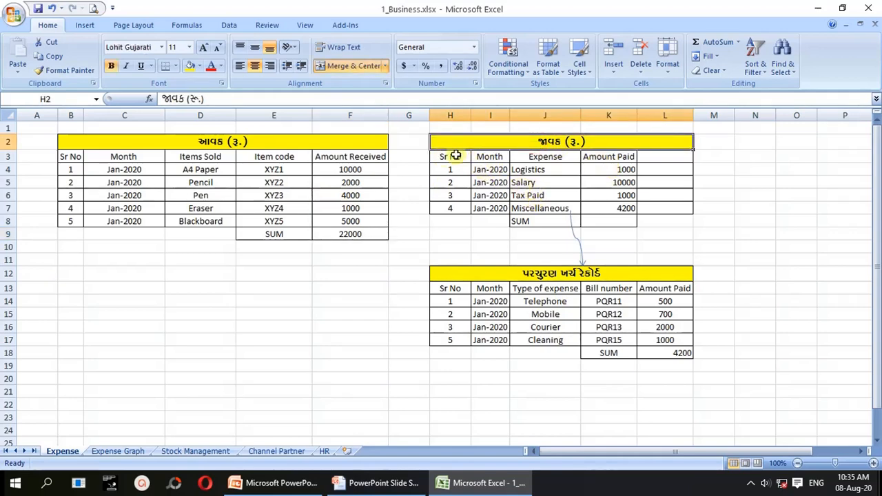
drag(456, 156, 455, 208)
drag(489, 158, 507, 200)
click(533, 170)
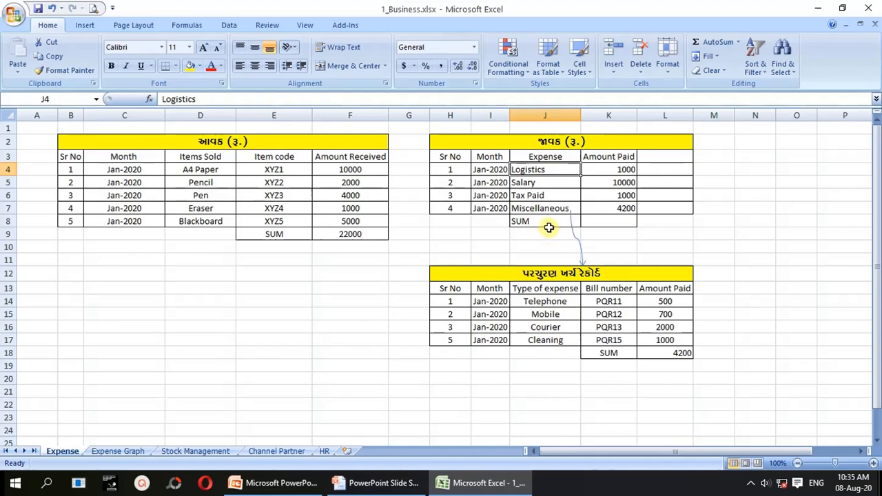
click(548, 209)
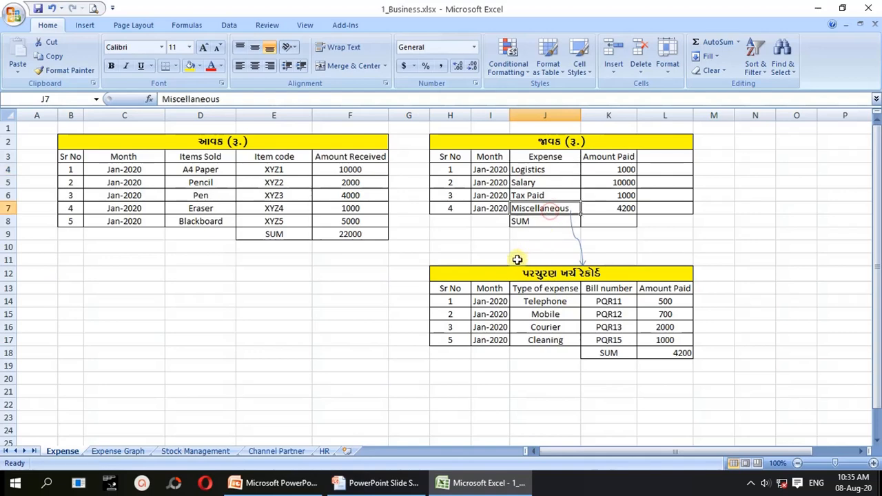
click(570, 276)
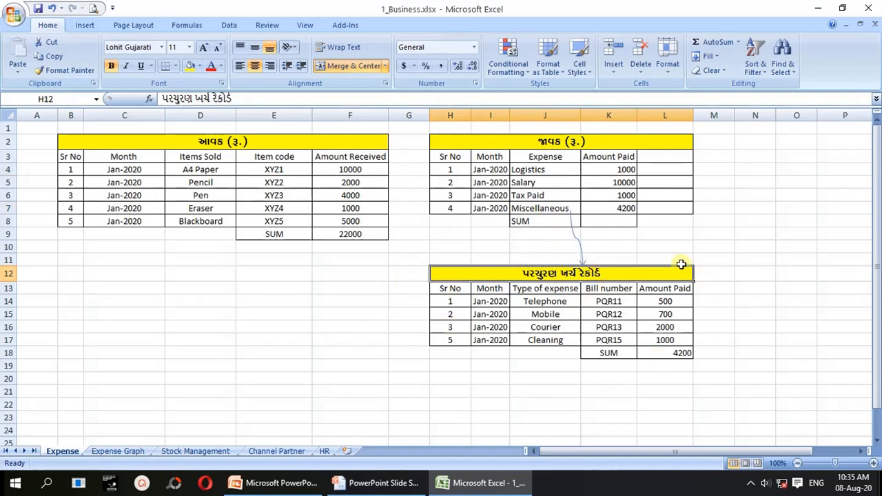
click(577, 243)
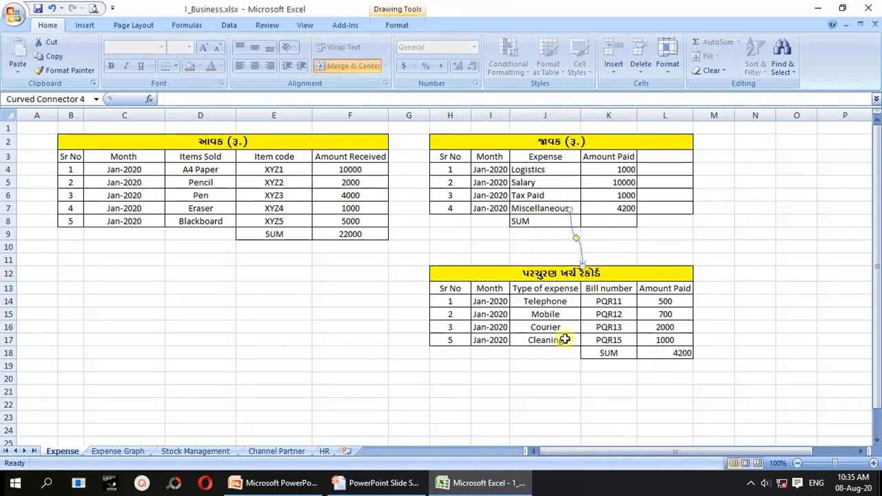
click(637, 244)
click(594, 271)
click(551, 317)
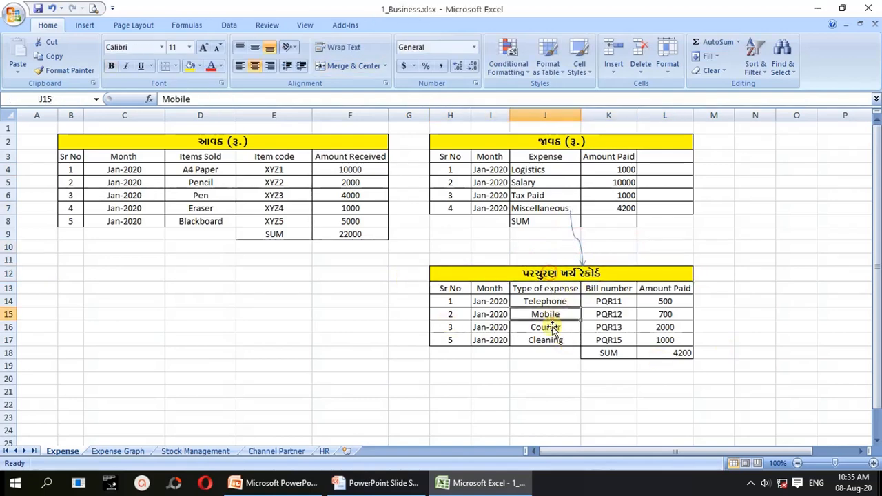
click(550, 372)
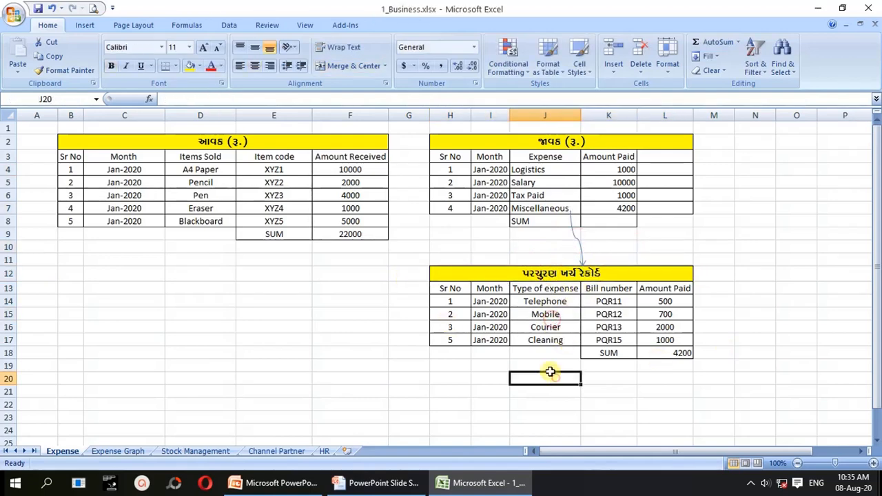
- Review the types of expense in the miscellaneous expense record, from Telephone to Cleaning
click(537, 306)
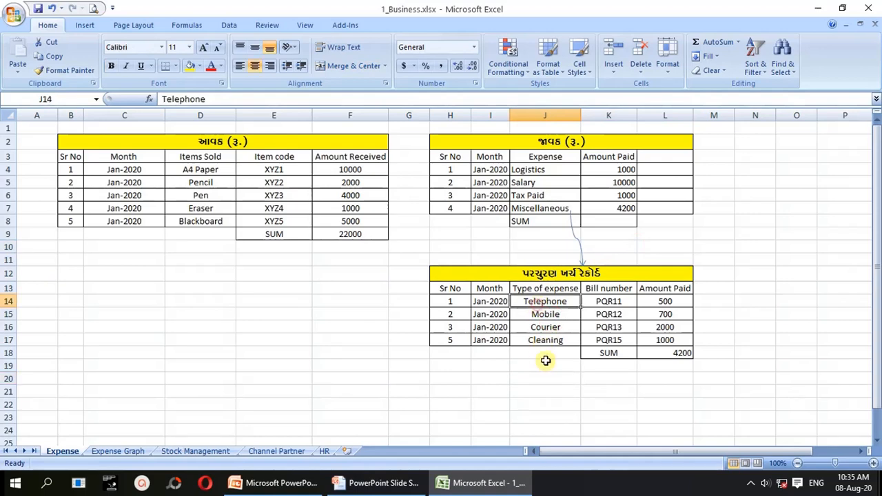
click(548, 317)
click(574, 329)
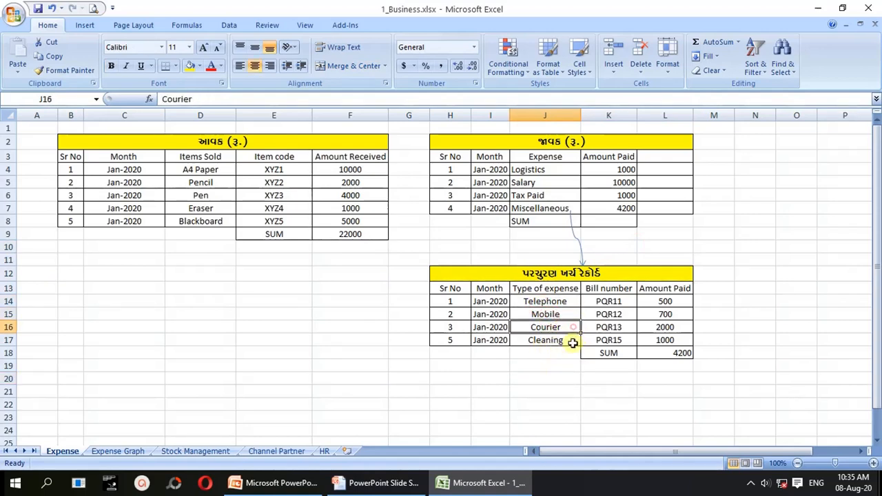
click(568, 342)
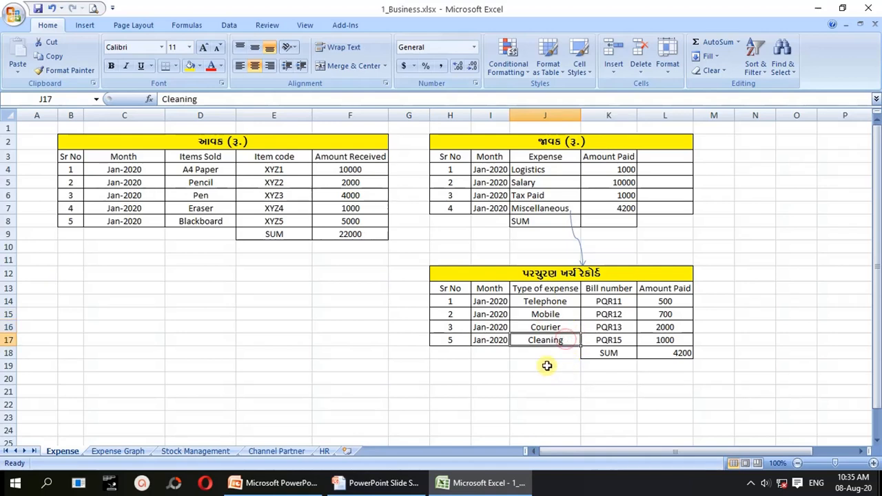
- Check the bill number recorded for each entry in the miscellaneous expense record
click(609, 301)
click(603, 339)
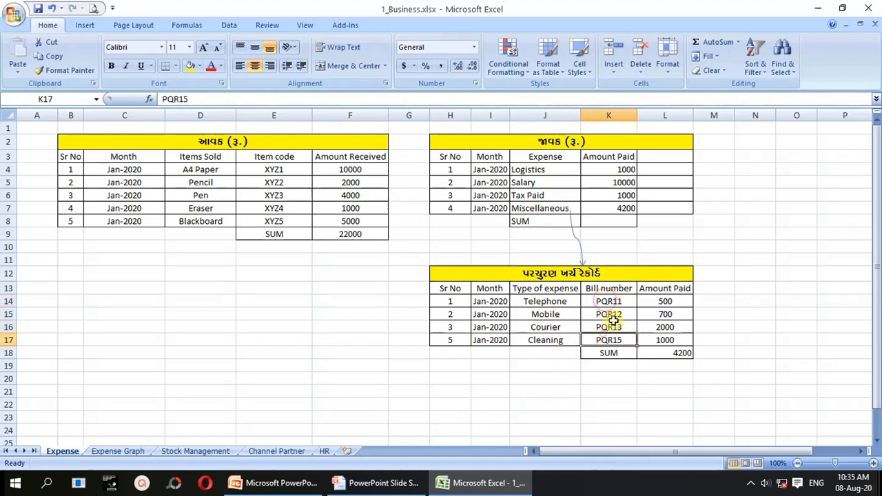
click(608, 303)
click(618, 311)
click(614, 325)
click(611, 339)
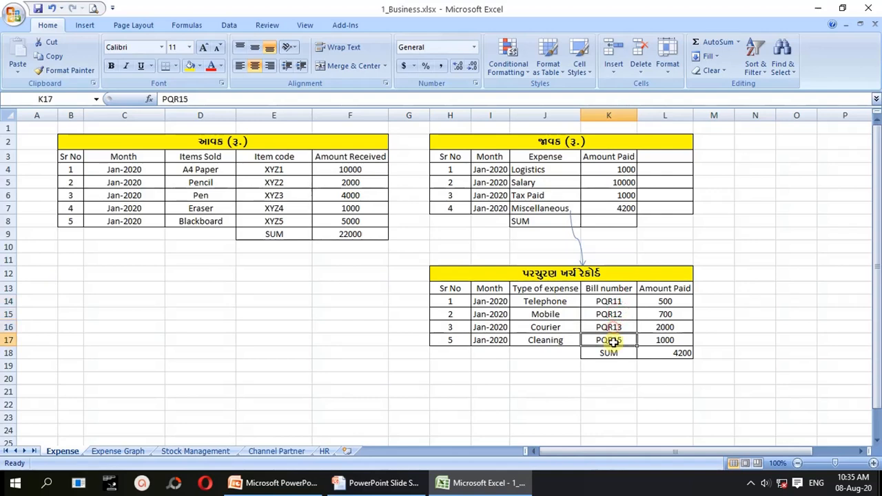
click(624, 289)
click(624, 302)
click(625, 314)
click(625, 327)
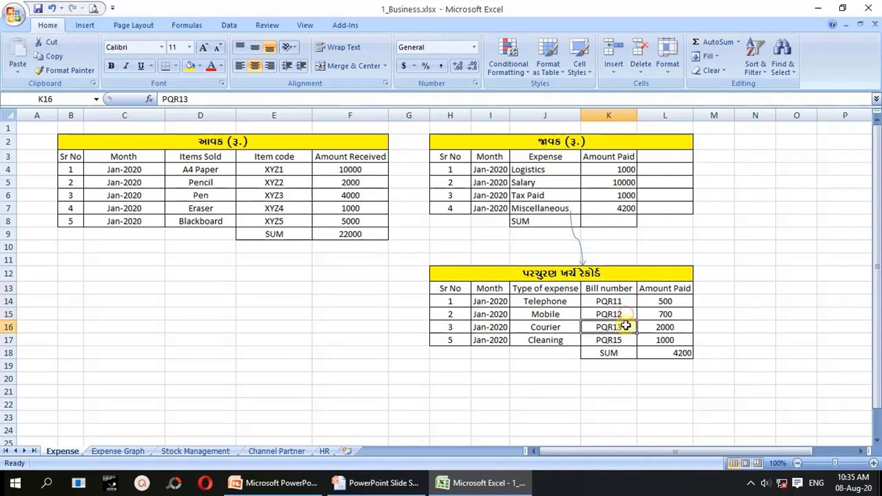
click(625, 340)
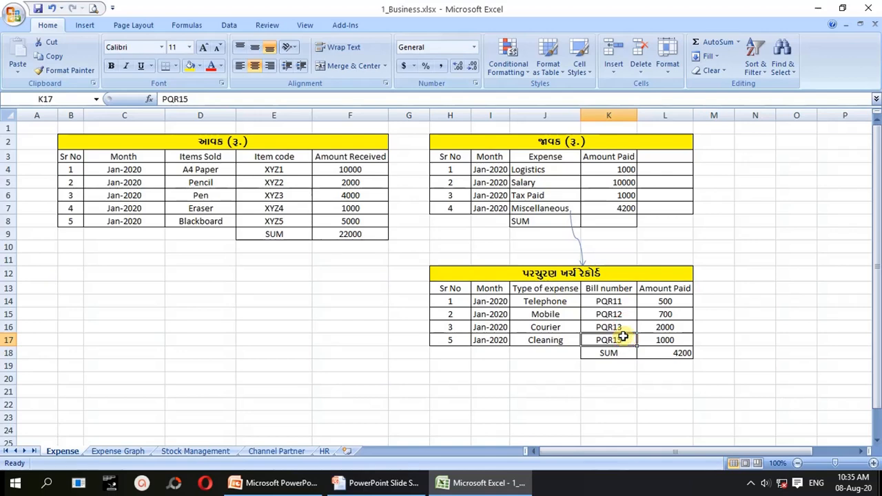
click(648, 302)
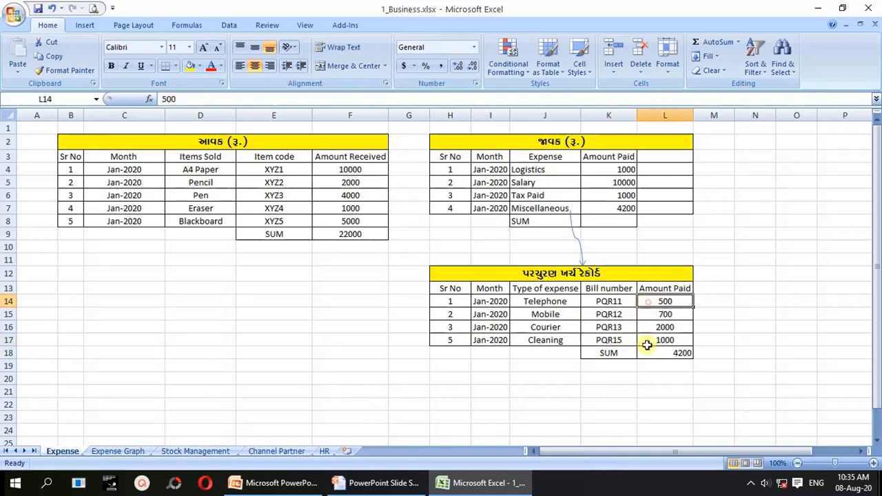
click(620, 301)
click(624, 315)
click(623, 327)
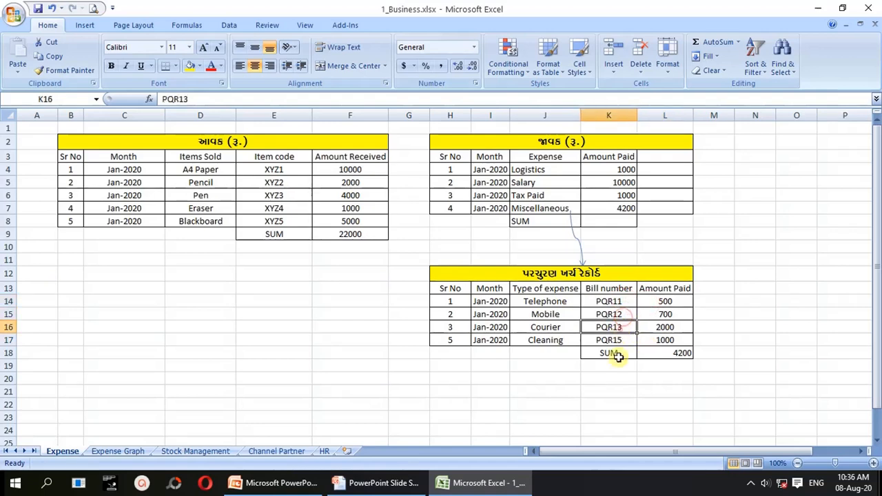
click(622, 339)
- Check the amounts paid in the miscellaneous record and compare its total formula in L18 with the income total in F9
click(673, 303)
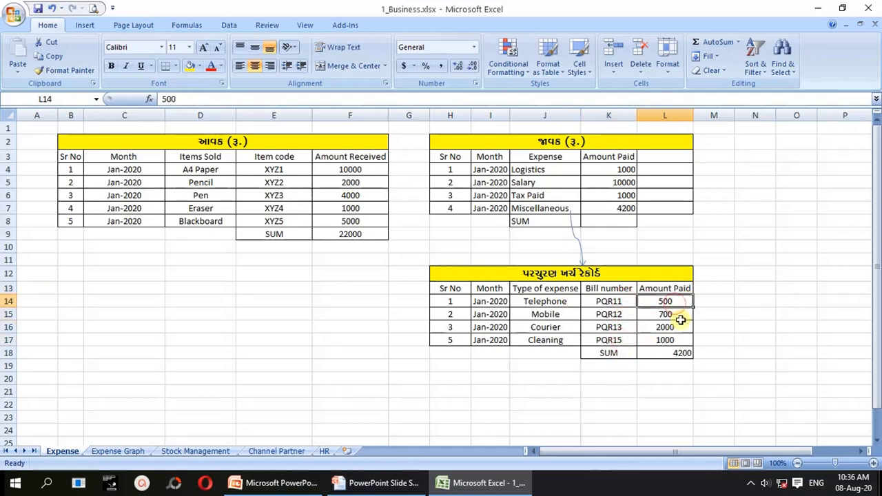
click(679, 315)
click(680, 340)
click(679, 353)
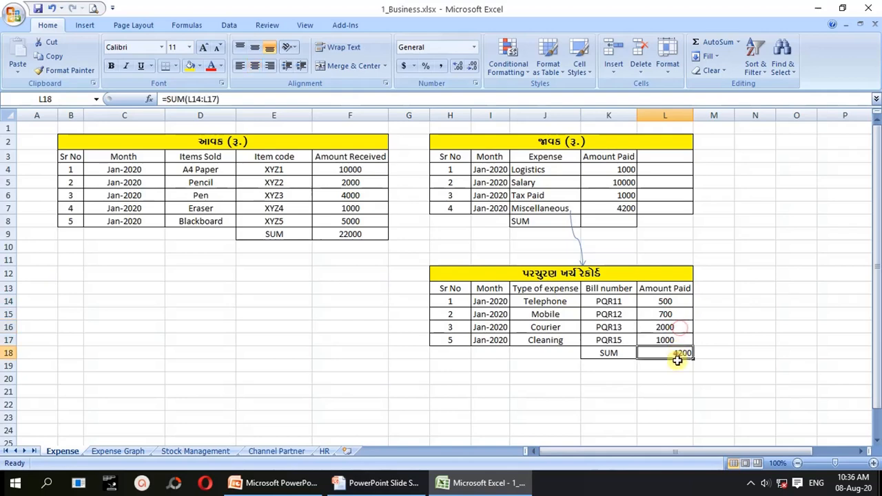
click(363, 237)
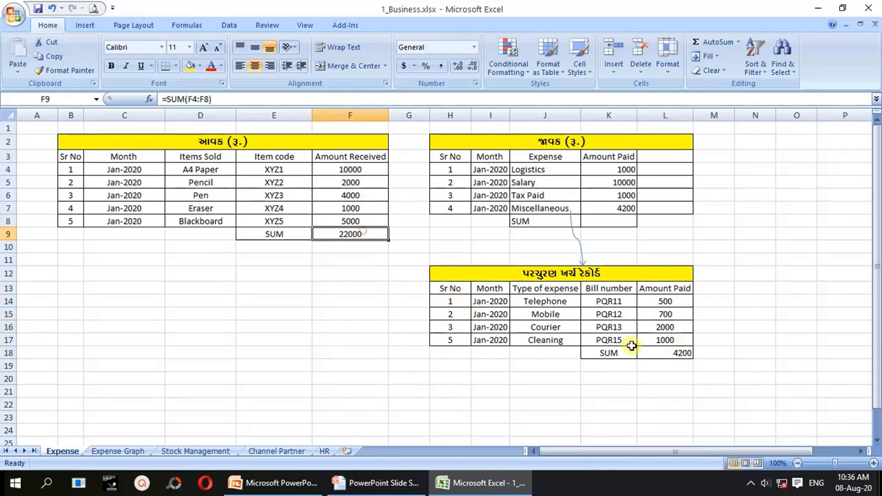
- Total the miscellaneous record's Amount Paid column in cell L18 with =SUM(L14:L17)
click(681, 355)
text(=sum()
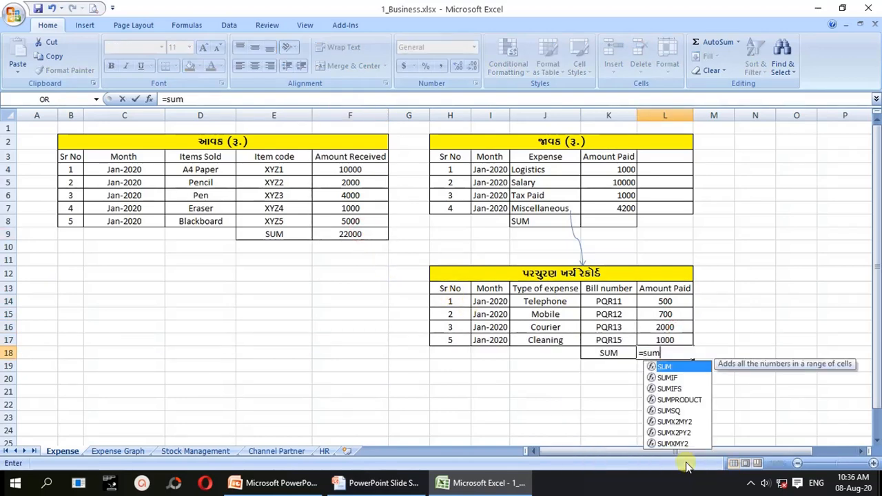
key(Up)
key(shift+Up)
key(shift+Up)
key(shift+Up)
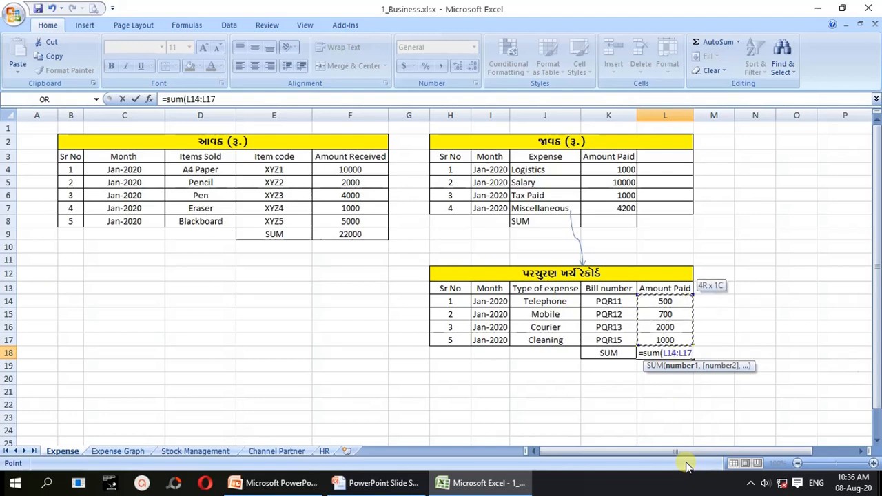
text())
key(Return)
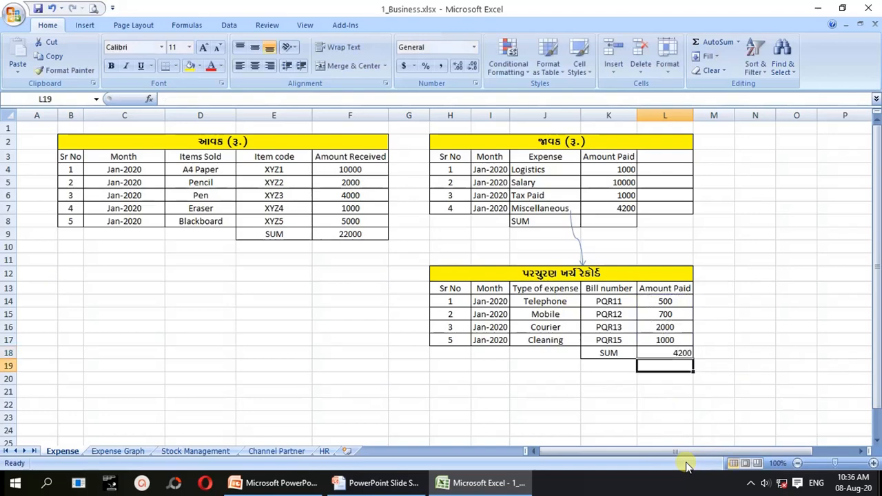
- Centre the miscellaneous total in cell L18 and inspect its SUM formula
click(674, 354)
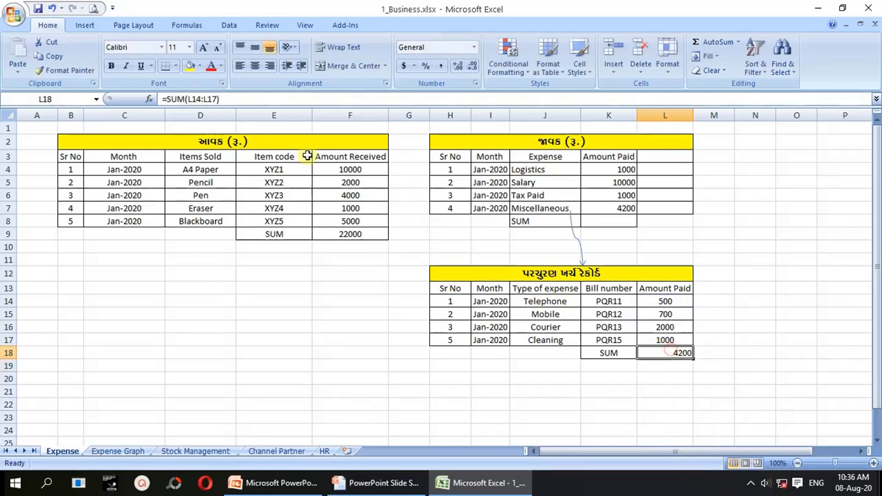
click(254, 66)
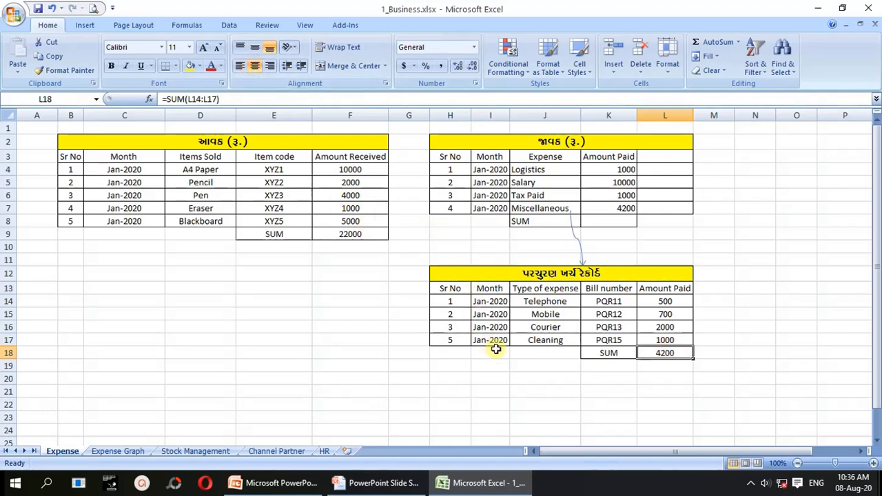
click(622, 352)
click(667, 354)
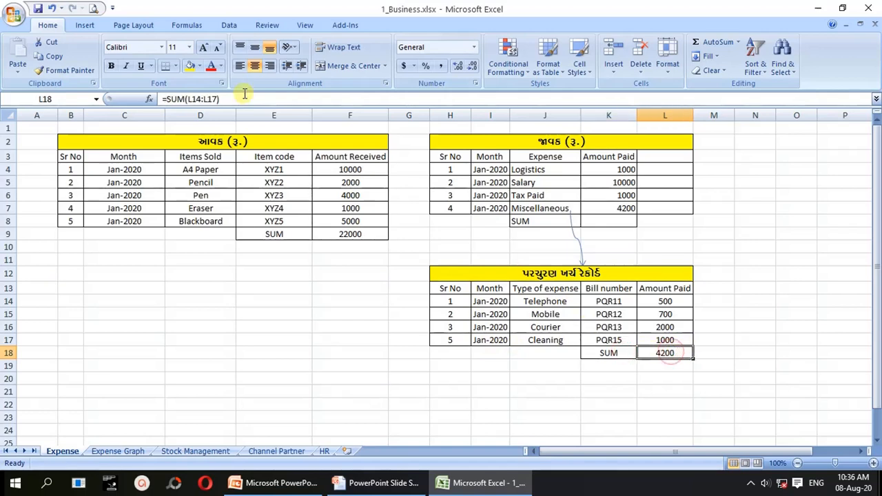
click(266, 100)
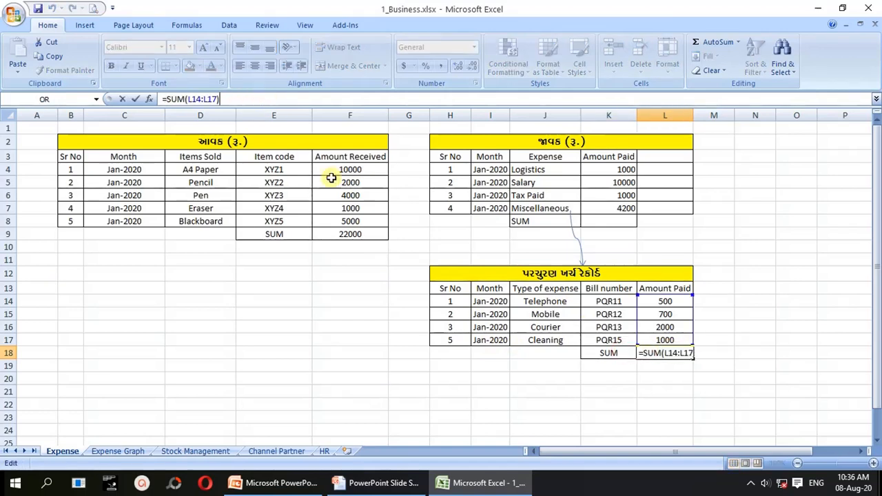
- Review the Logistics, Salary and Tax Paid entries in the January expense table with the amount paid for each
click(524, 153)
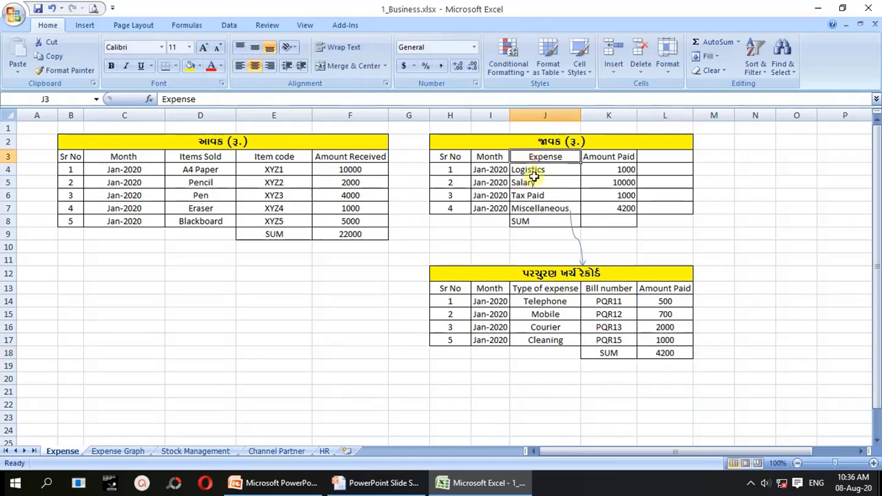
click(536, 172)
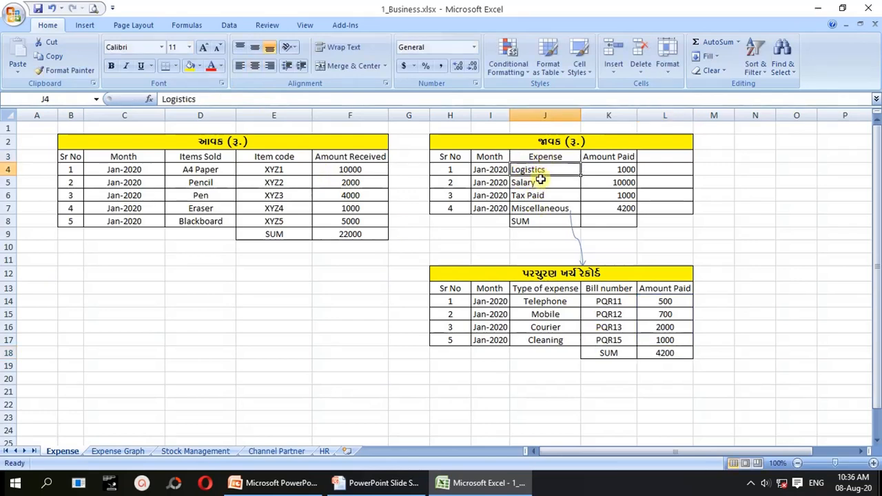
click(602, 169)
click(562, 169)
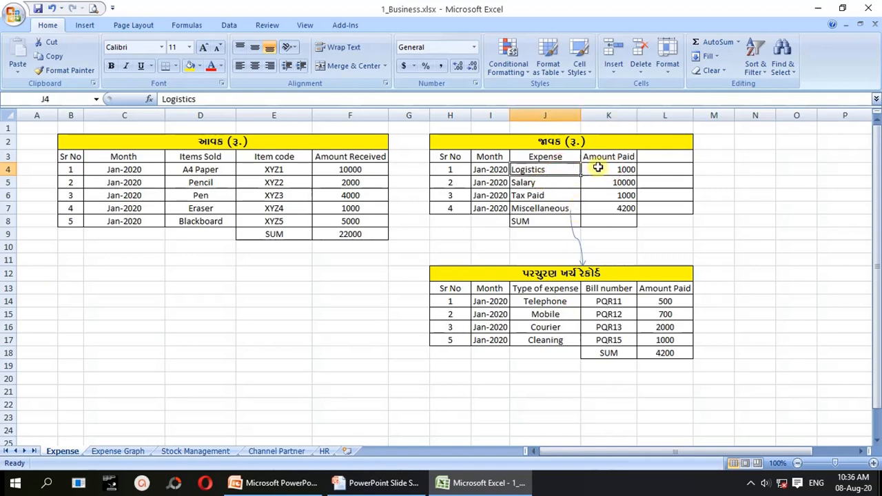
click(598, 168)
click(562, 169)
click(598, 168)
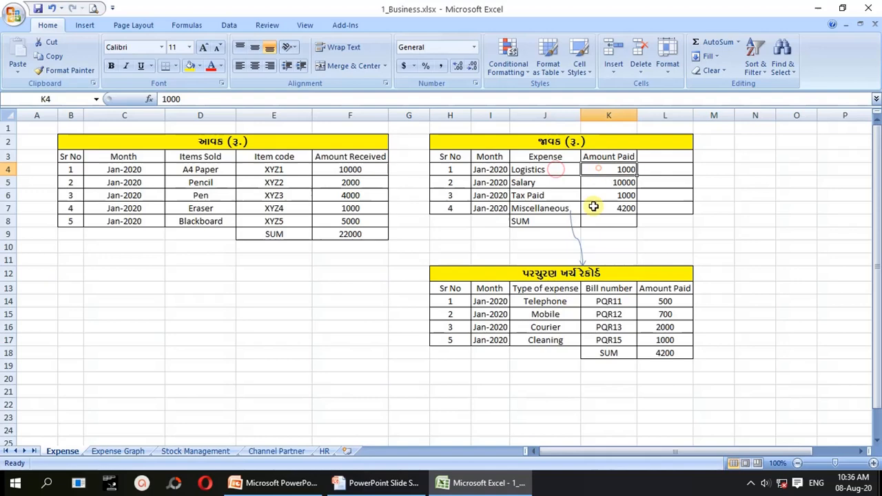
click(557, 179)
click(623, 182)
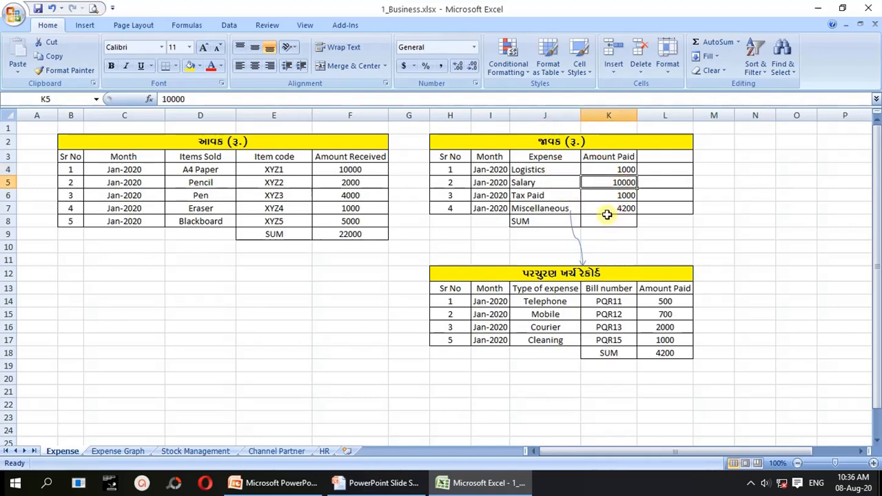
click(575, 193)
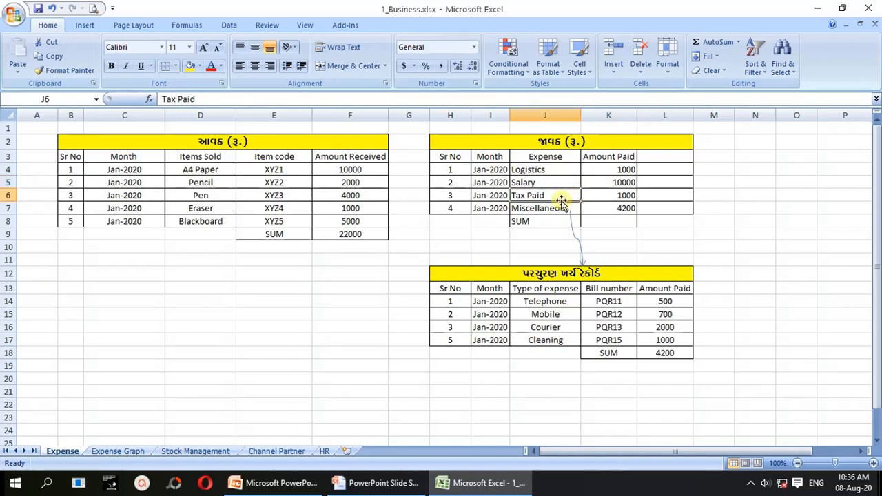
click(623, 196)
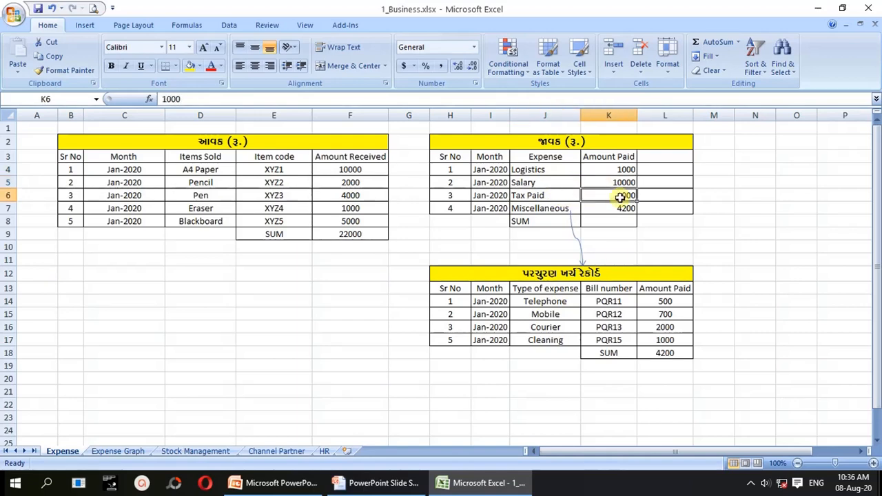
- Trace the expense table's Miscellaneous amount in K7 to the miscellaneous record's total in L18
click(558, 206)
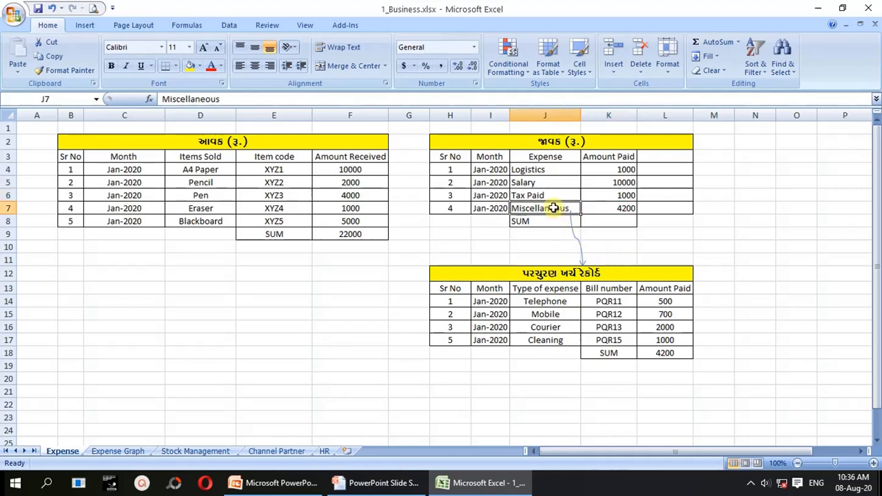
click(592, 208)
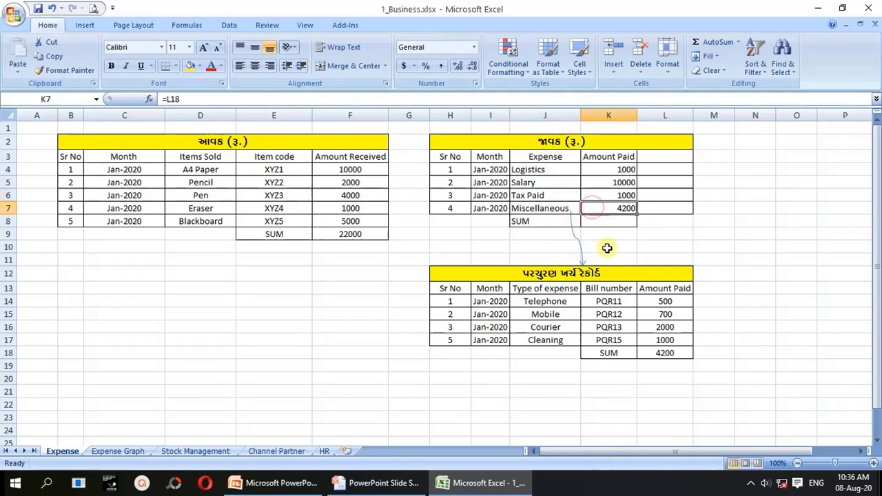
click(667, 352)
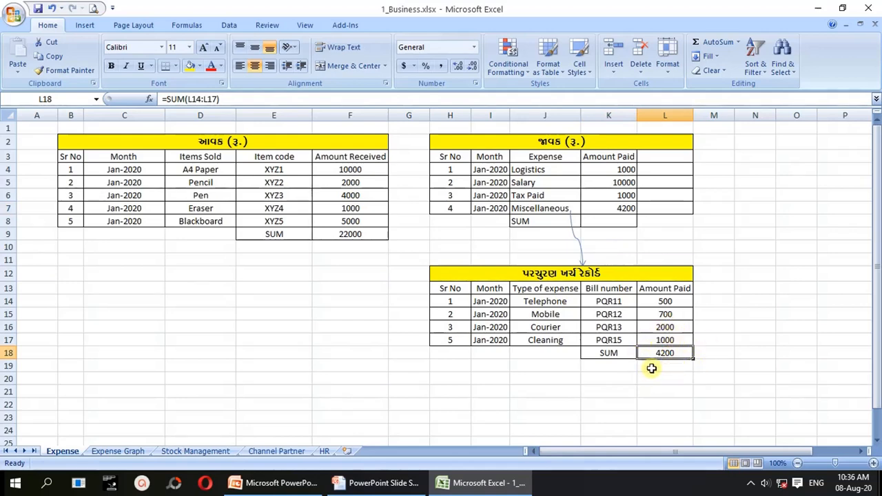
- Set the Courier amount in the miscellaneous record to 2500 and check the linked Miscellaneous amount in K7
click(560, 324)
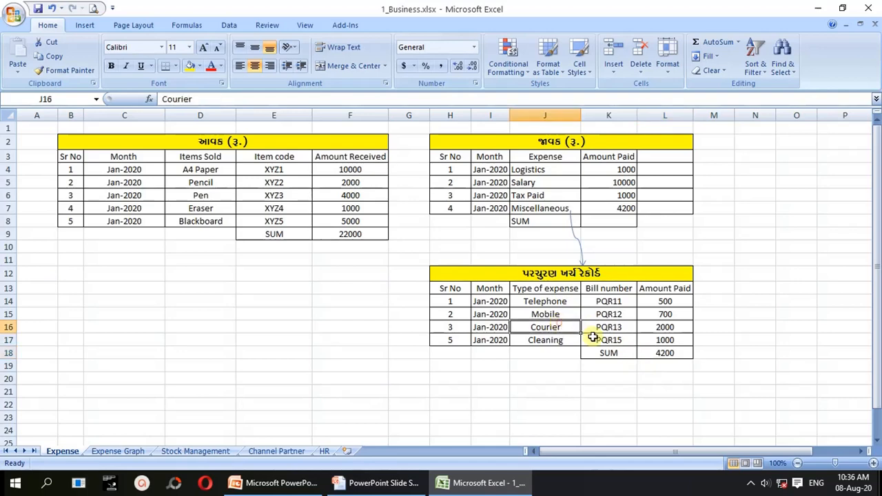
click(646, 326)
text(2)
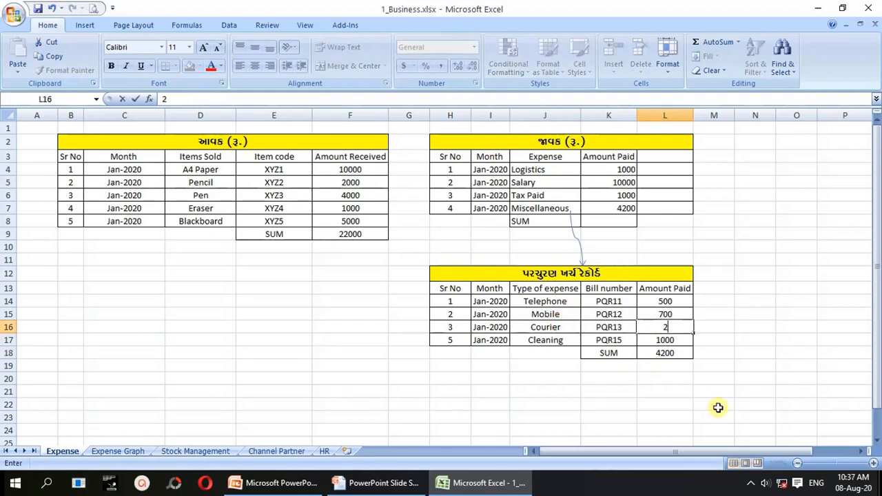
text(500)
key(Return)
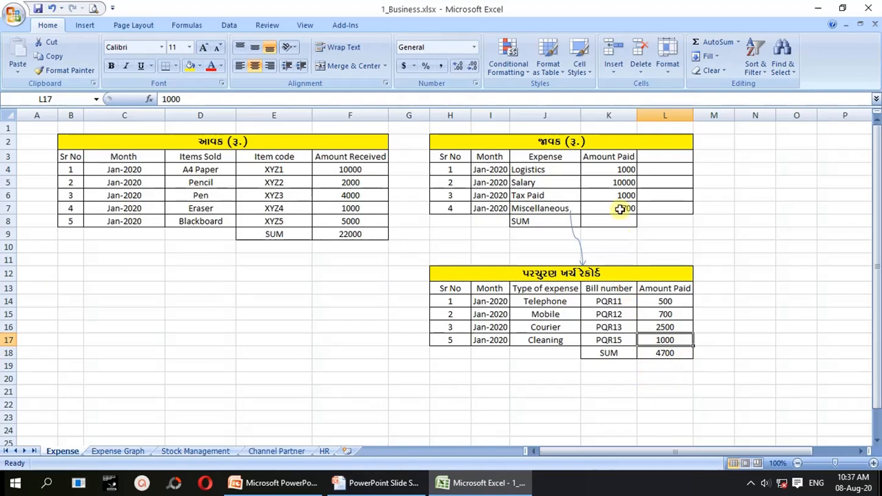
click(620, 208)
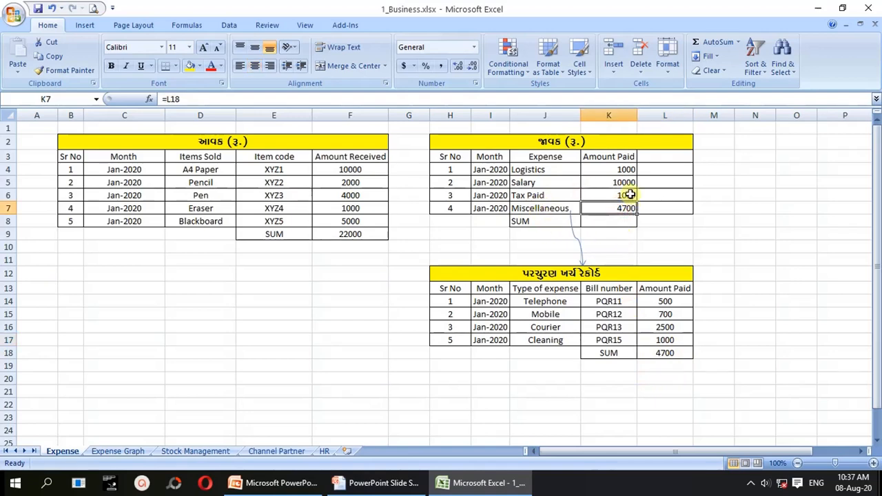
- Re-enter the Miscellaneous amount in K7 as a link to the miscellaneous record's total, =L18
click(608, 208)
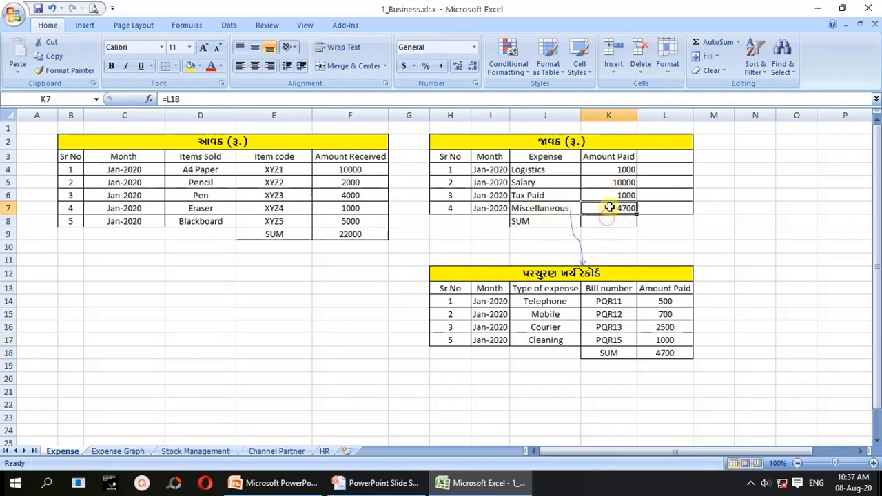
text(=)
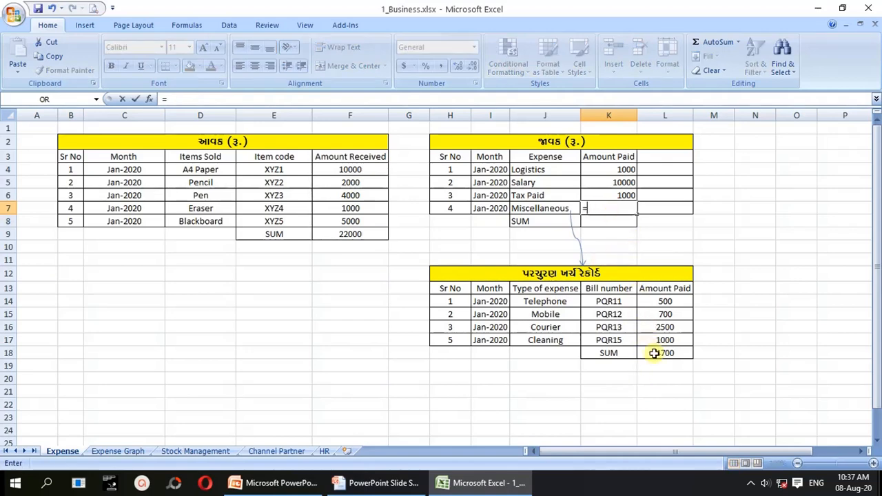
click(655, 353)
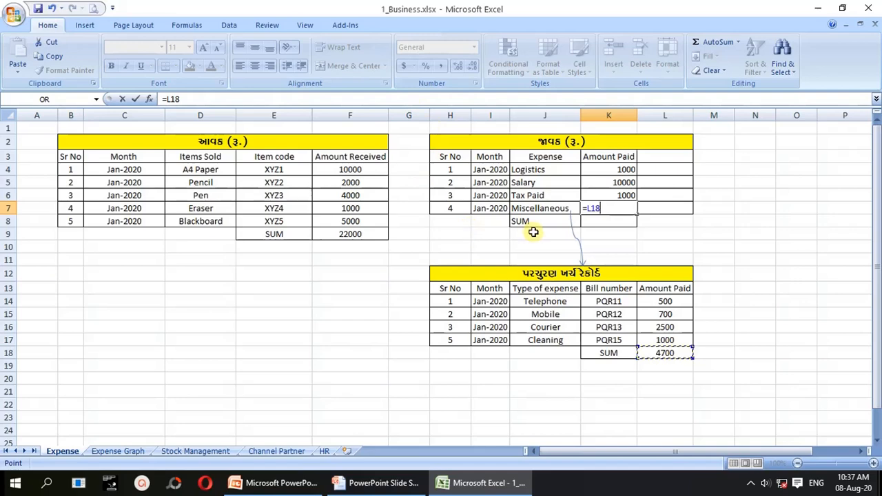
key(Return)
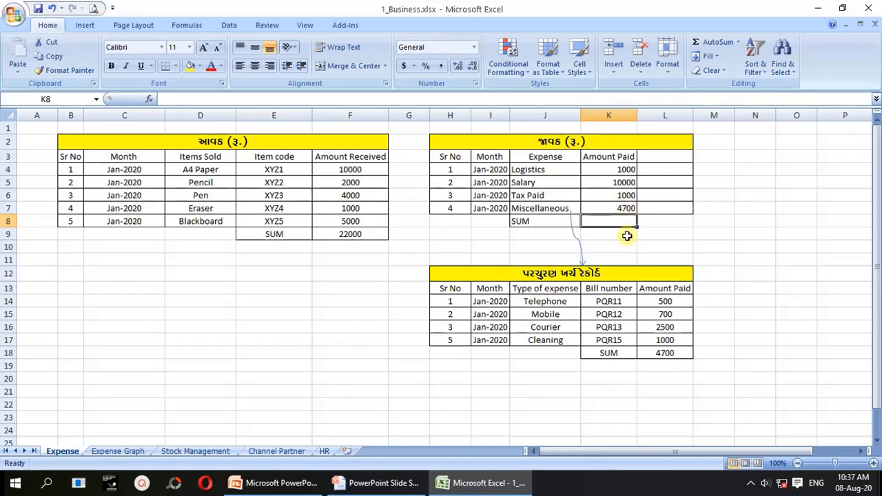
- Total the expense table's Amount Paid column in K8 with a SUM formula over K4:K7
text(=sum()
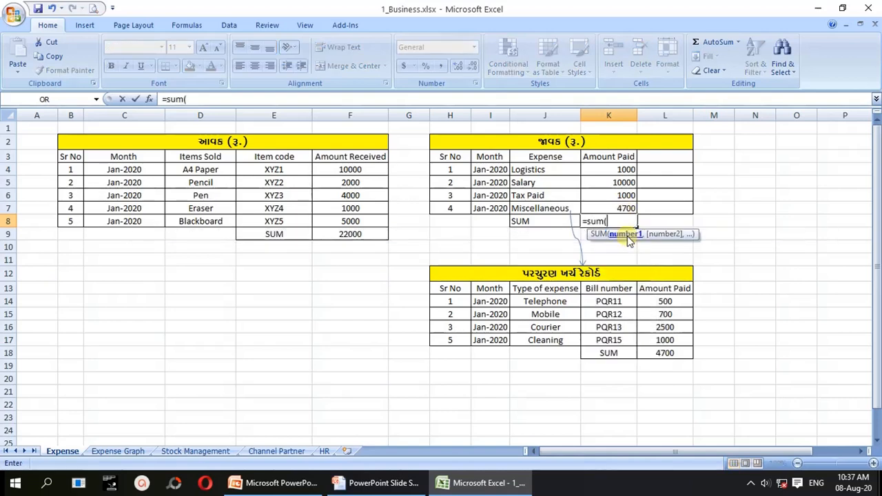
key(Up)
key(shift+Up)
key(shift+Up)
key(shift+Up)
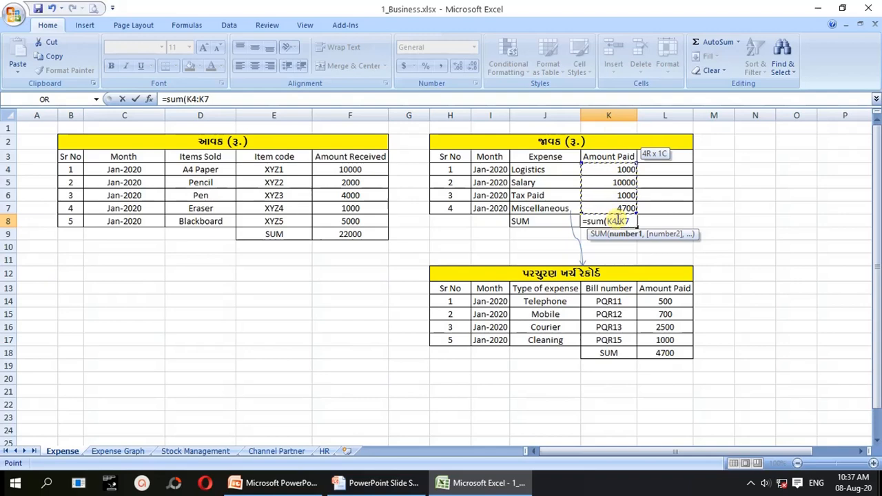
text())
key(Return)
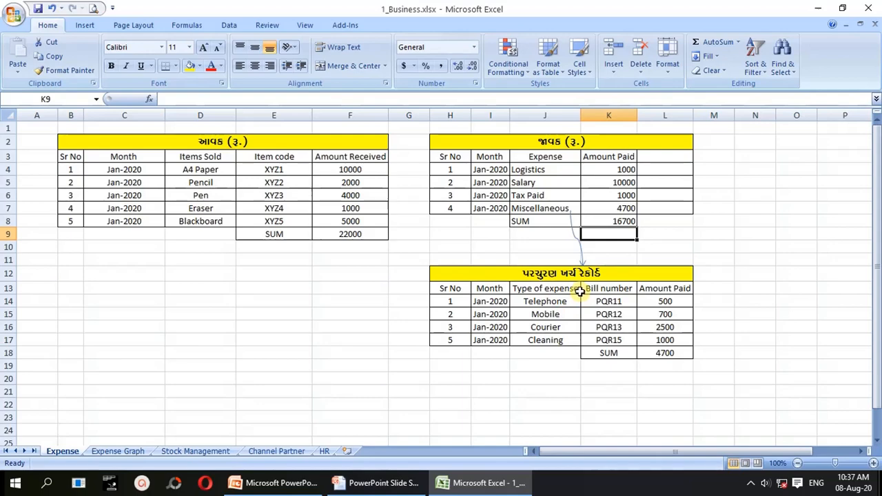
- Consult the PowerPoint slide on expense analysis by graph and return to the workbook's Expense Graph sheet
click(390, 482)
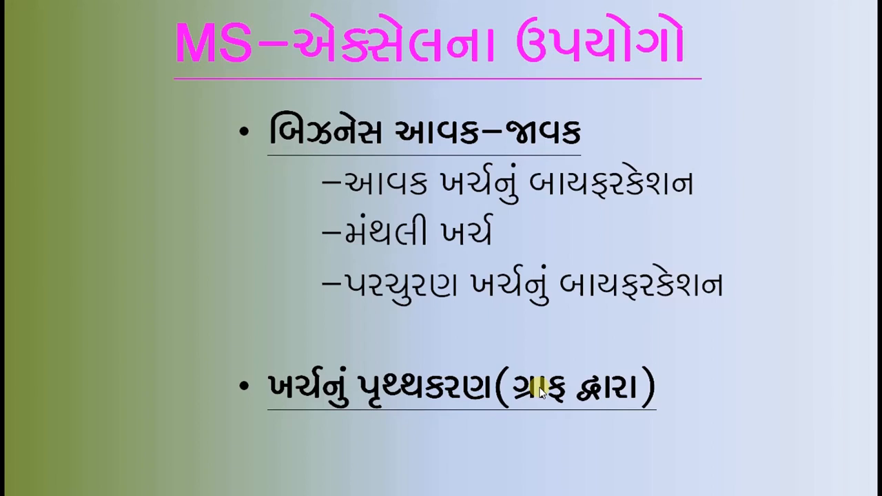
key(alt+Tab)
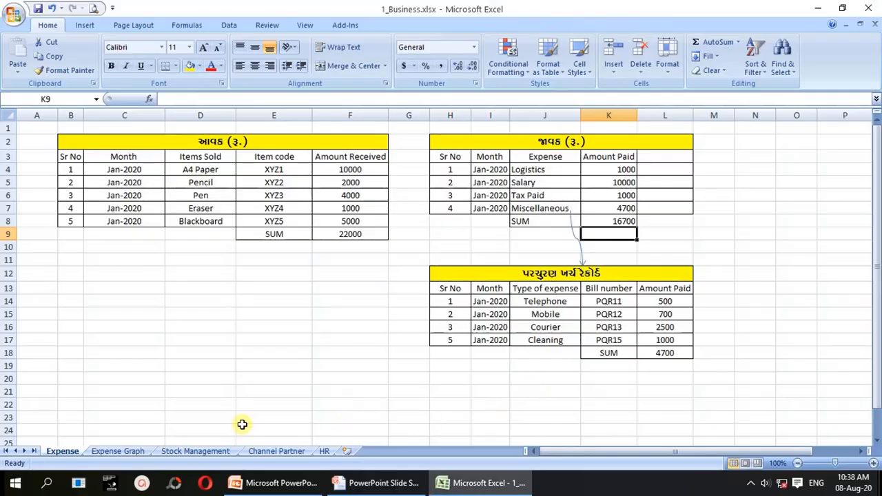
click(129, 453)
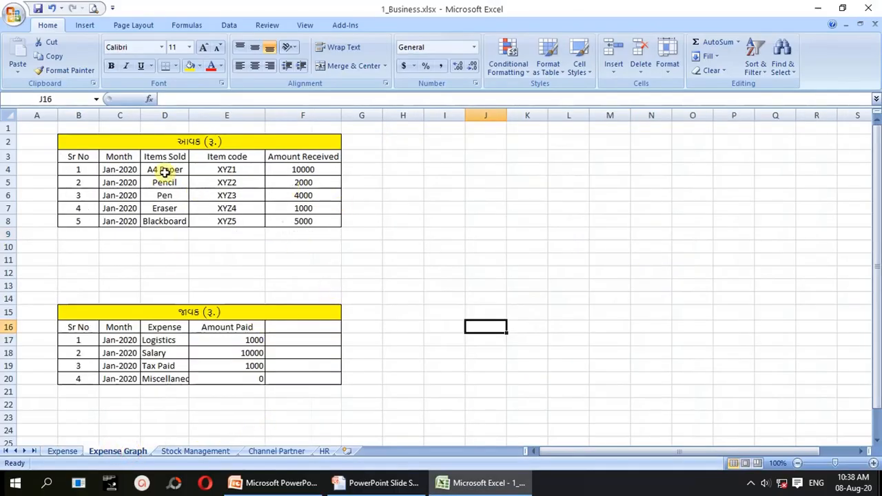
- Compare the income and expense tables on the Expense sheet with the ones on the Expense Graph sheet
click(63, 450)
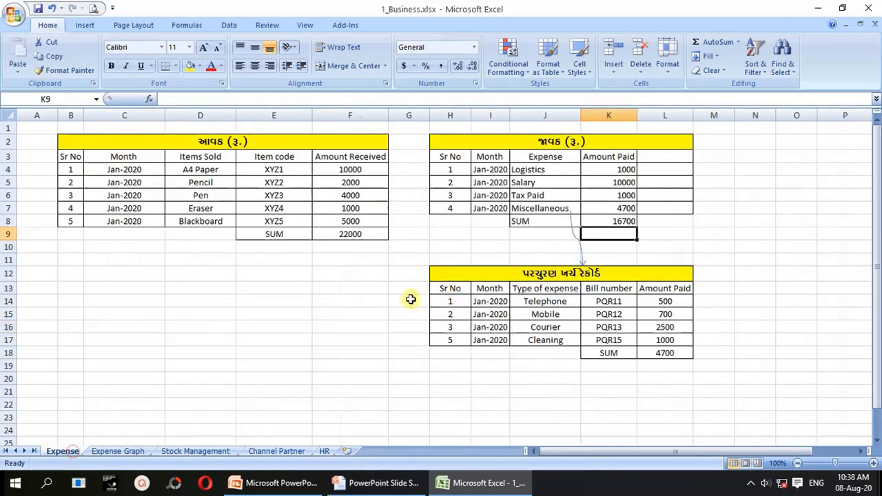
drag(120, 170, 388, 234)
drag(530, 178, 528, 193)
click(118, 451)
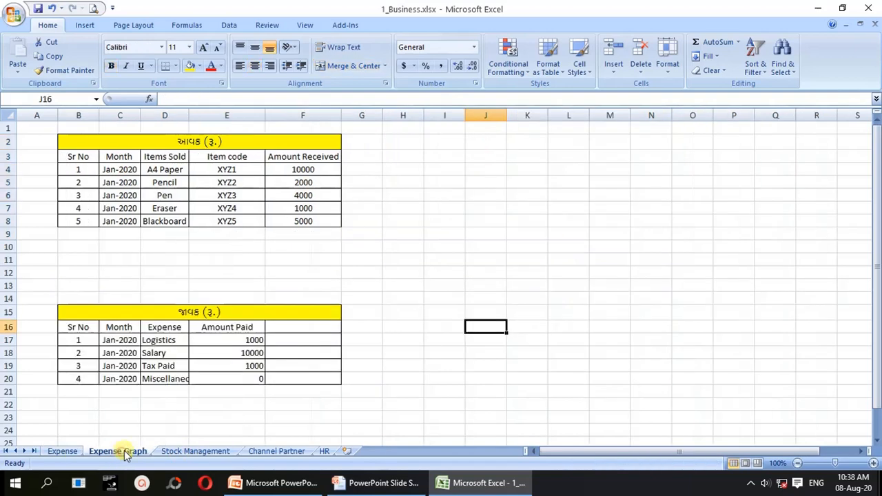
drag(156, 141, 159, 219)
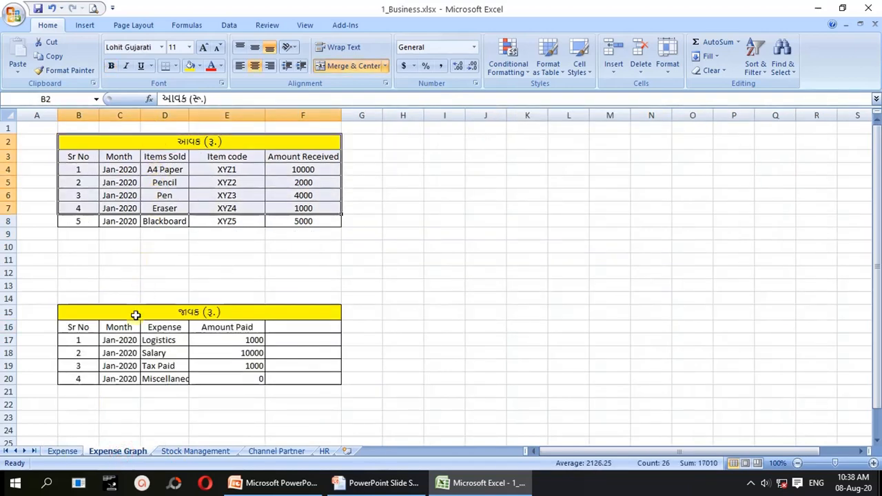
drag(134, 315, 122, 382)
click(450, 337)
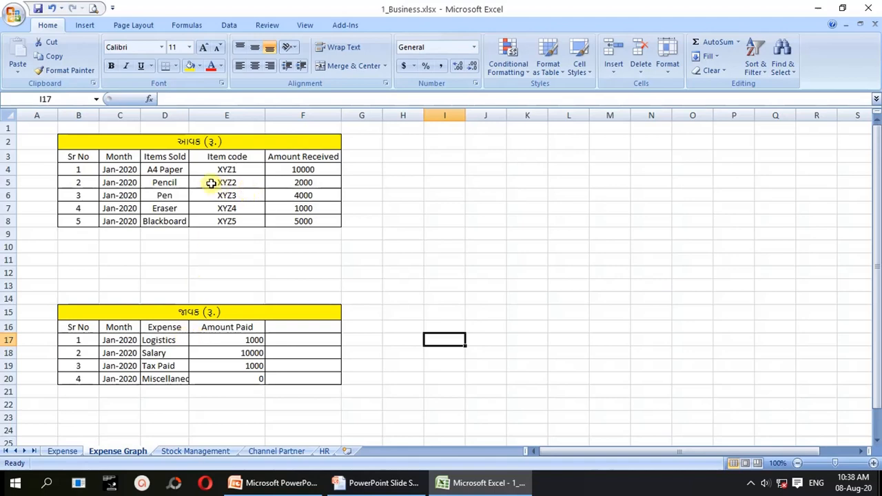
- Insert a 2-D clustered column chart of the income data in D3:F8 and place it beside the income table, around columns J to Q
drag(177, 153, 293, 225)
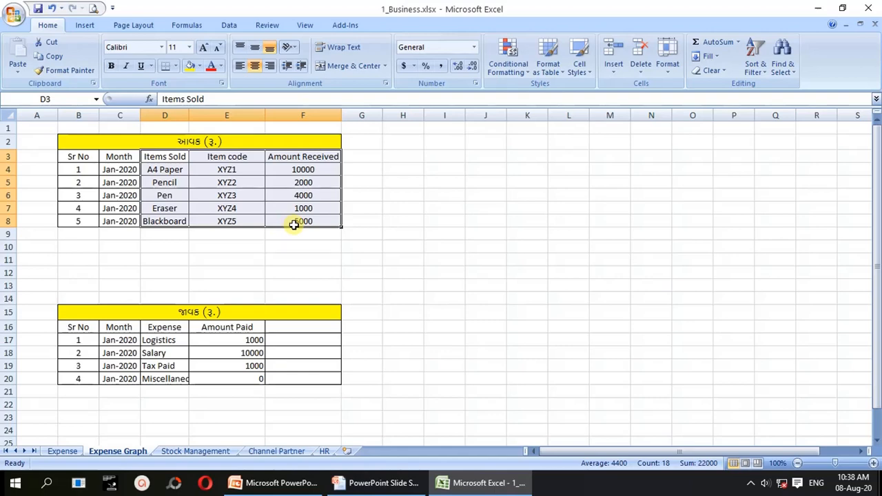
click(84, 25)
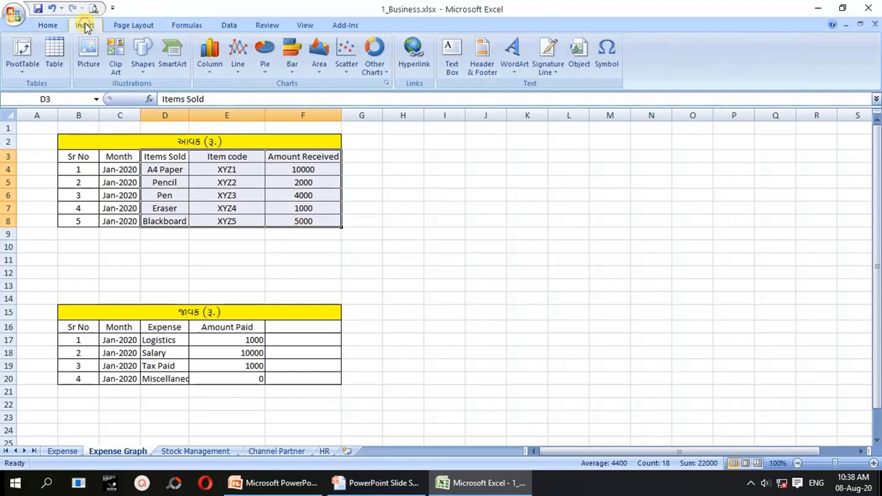
click(208, 72)
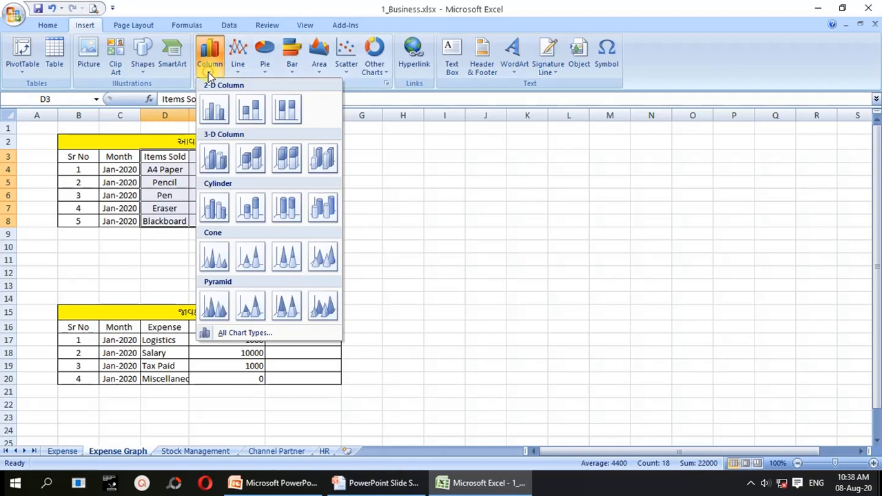
click(215, 118)
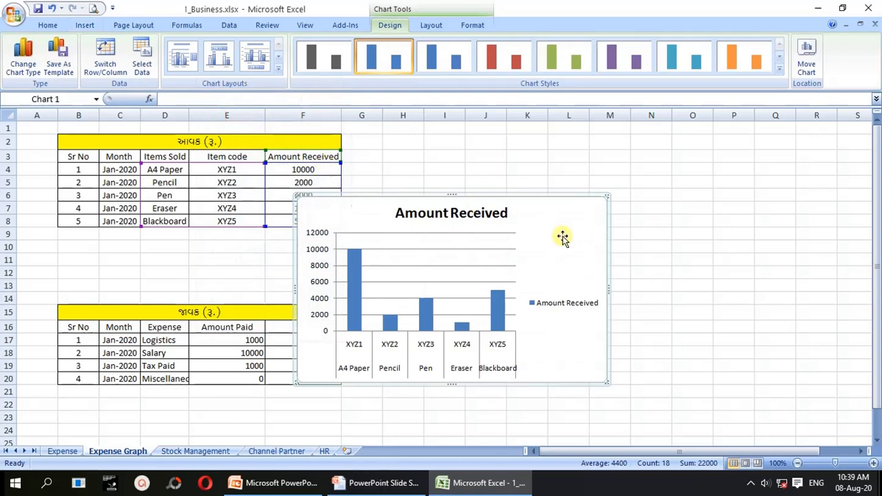
drag(563, 235, 772, 172)
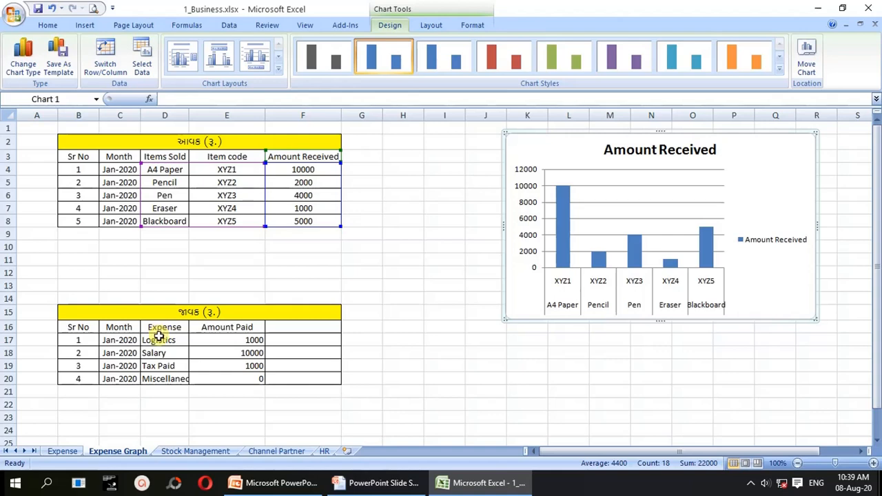
- Link the Miscellaneous amount in E20 of the Expense Graph sheet to the miscellaneous total with =Expense!L18
drag(159, 338, 205, 378)
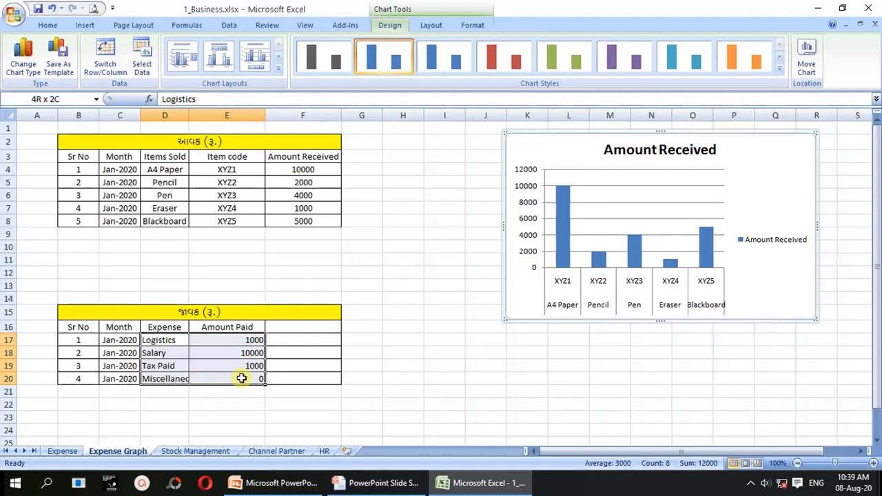
click(238, 378)
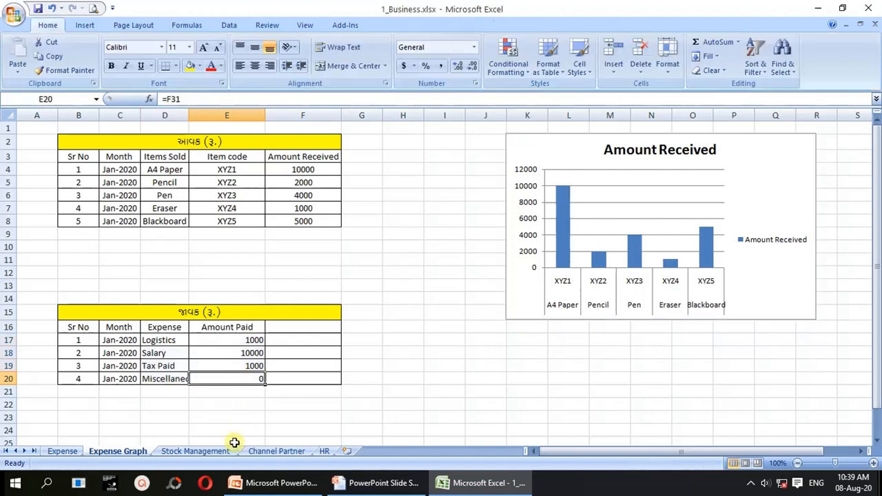
text(=)
click(62, 451)
click(677, 353)
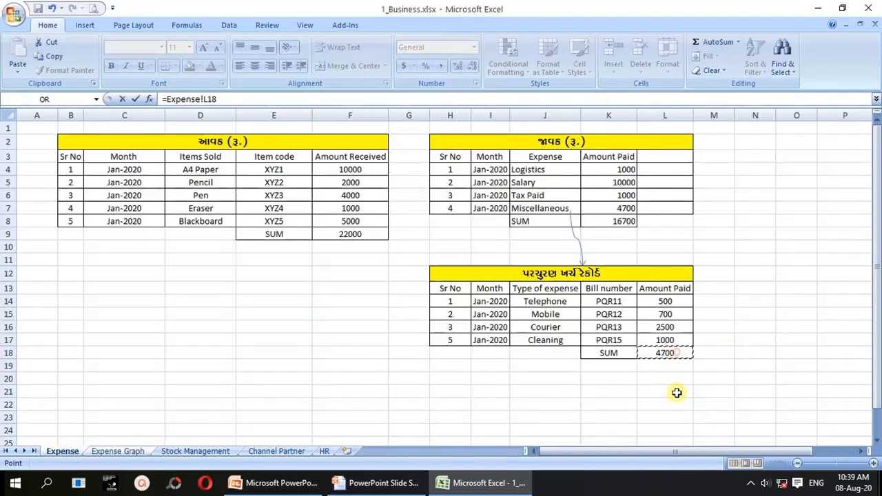
key(Return)
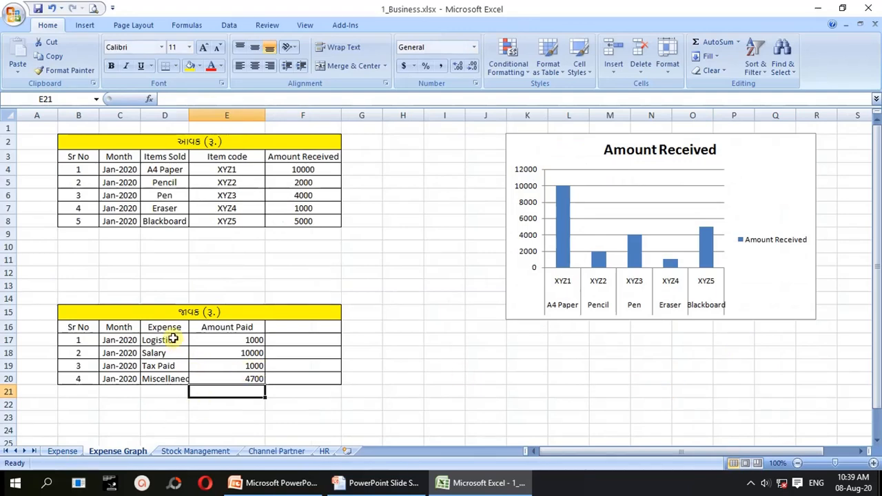
- Insert a 2-D clustered column chart of the expense data in D17:E20 and place it directly below the Amount Received chart
drag(167, 335, 243, 378)
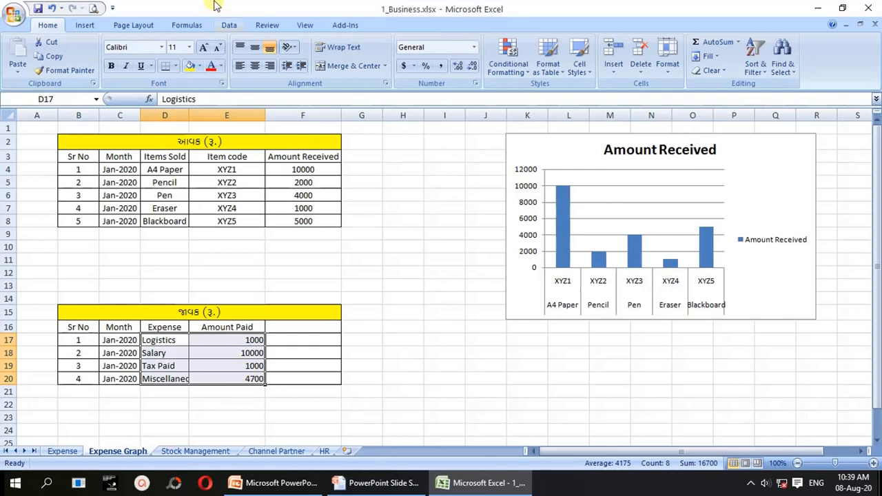
click(86, 25)
click(210, 56)
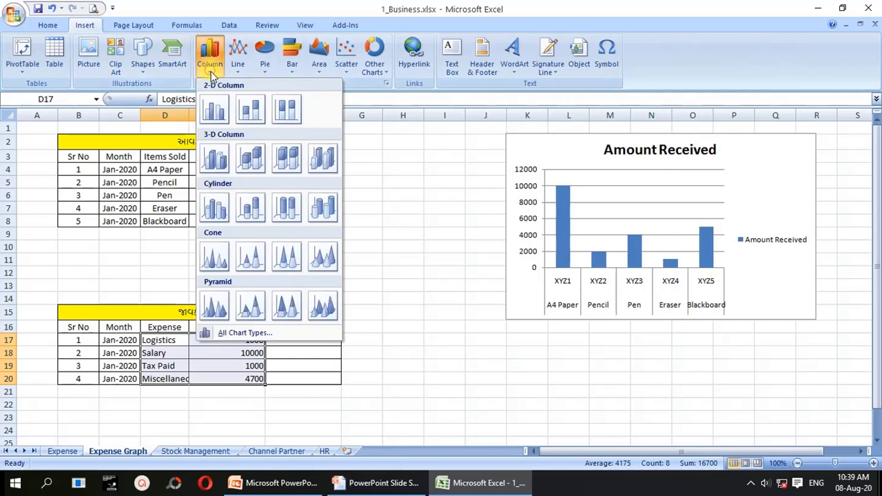
click(216, 113)
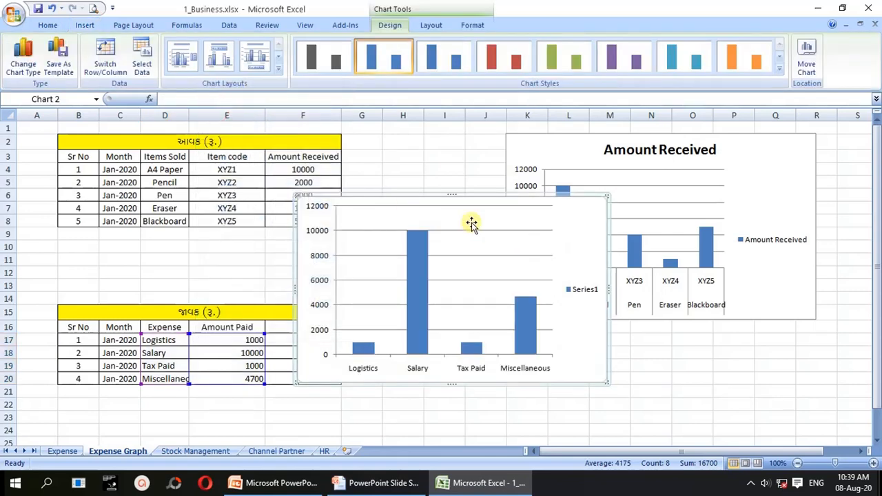
drag(567, 232, 778, 358)
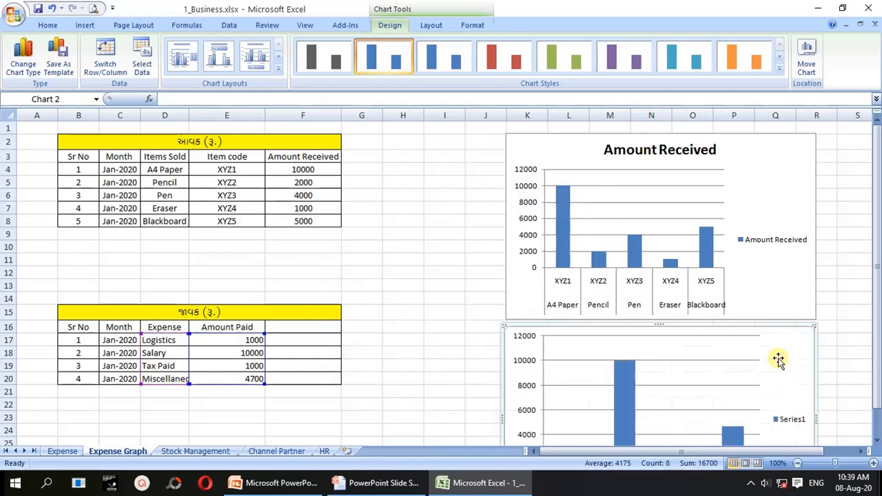
- Examine the bars of the income and expense charts and move the expense chart slightly lower
scroll(644, 181, down, 3)
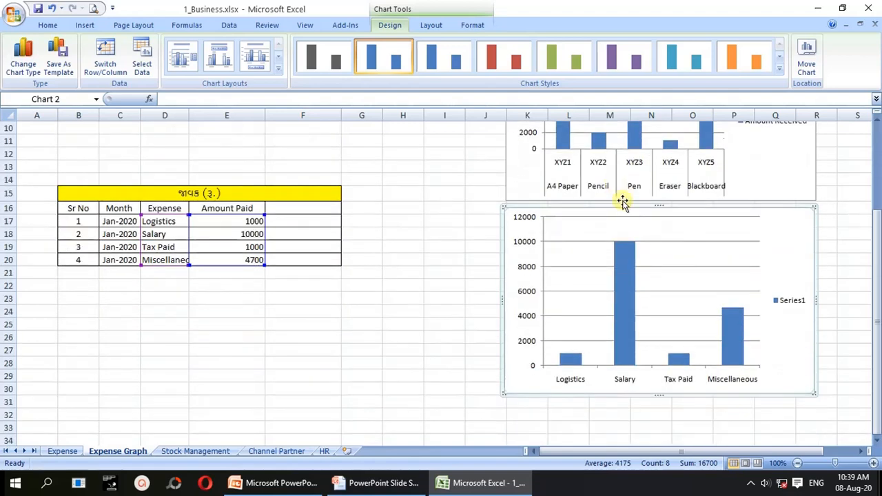
scroll(624, 199, up, 2)
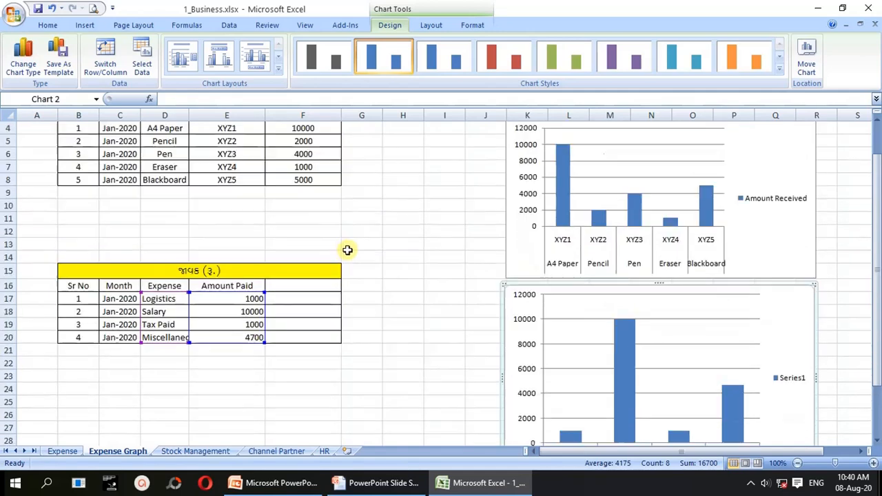
scroll(666, 282, up, 1)
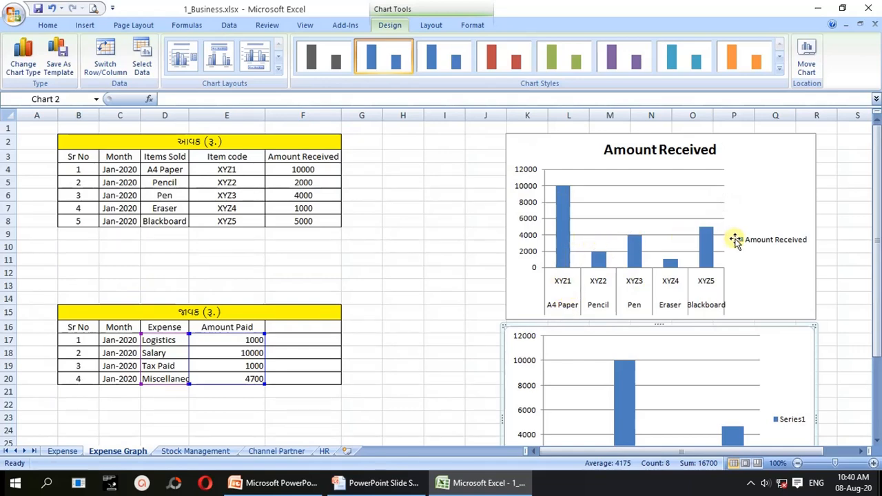
scroll(735, 240, down, 3)
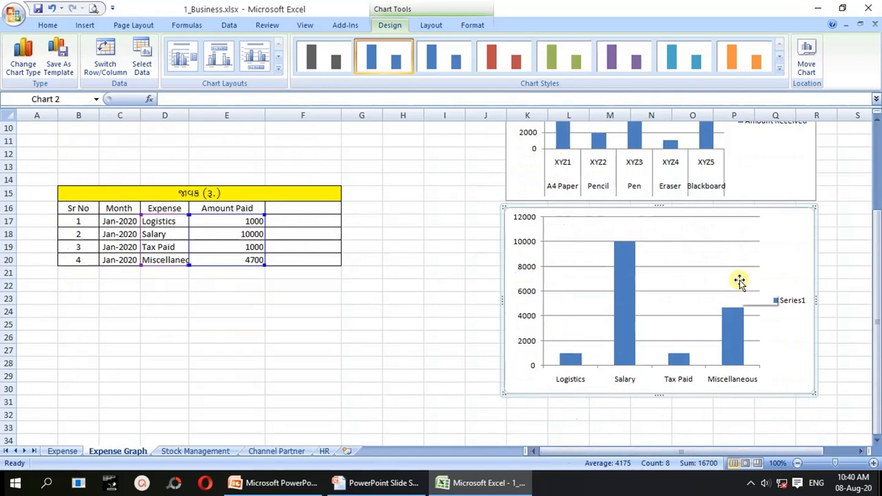
mouse_move(631, 291)
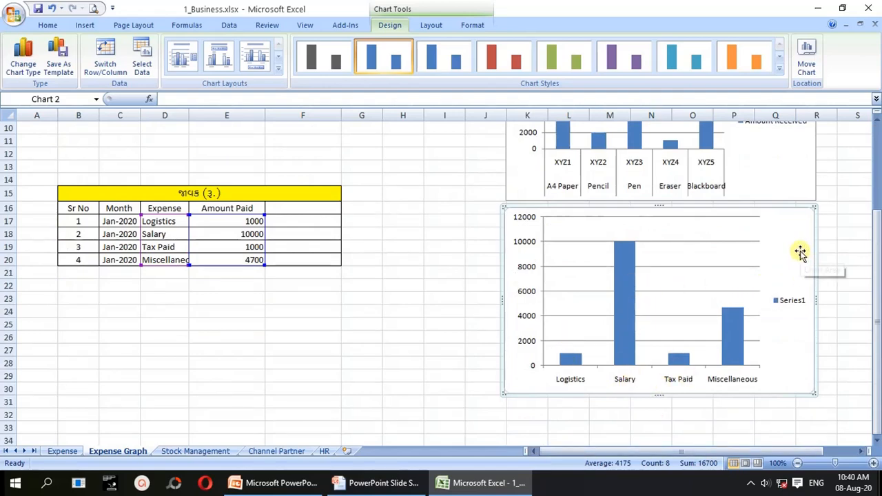
drag(800, 252, 800, 263)
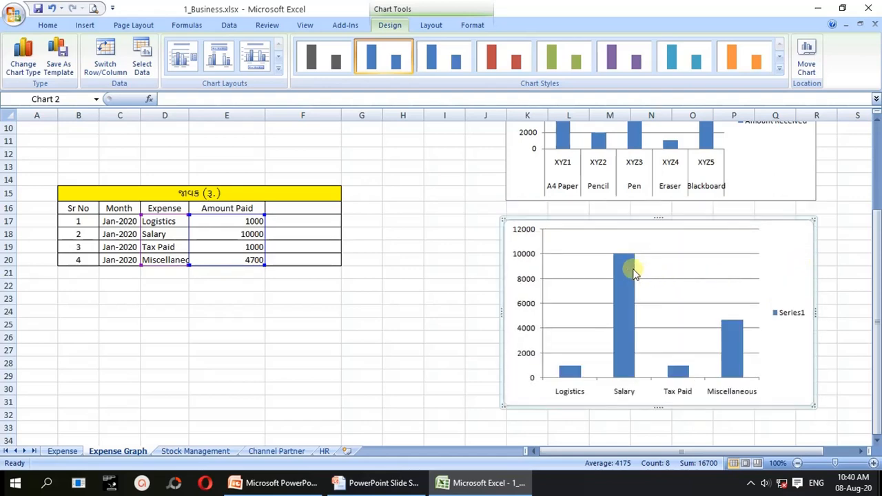
mouse_move(635, 273)
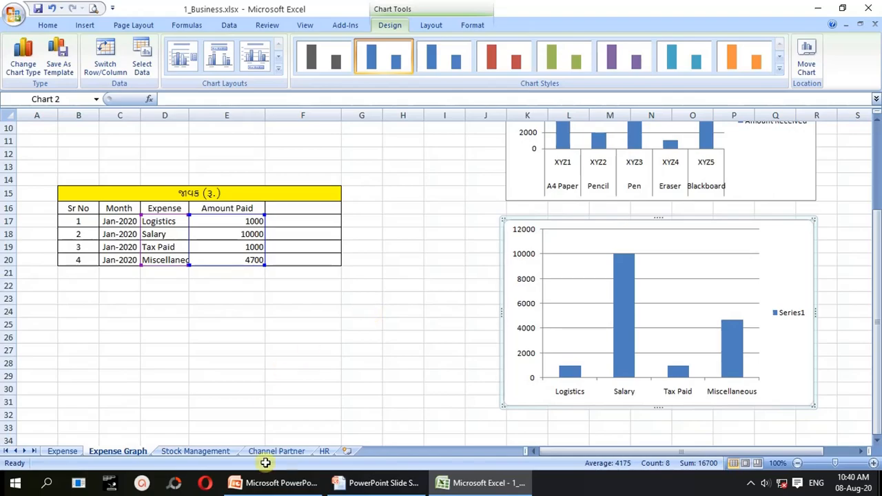
- Switch to the PowerPoint slide show and advance to the slide on stock and channel partner management
click(392, 482)
click(506, 400)
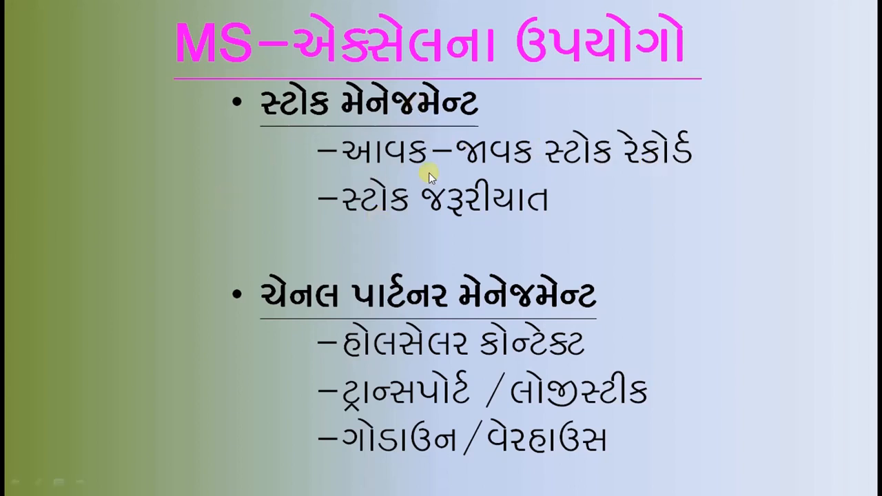
- Switch to the Excel workbook 1_Business.xlsx and open its Stock Management sheet
key(alt+Tab)
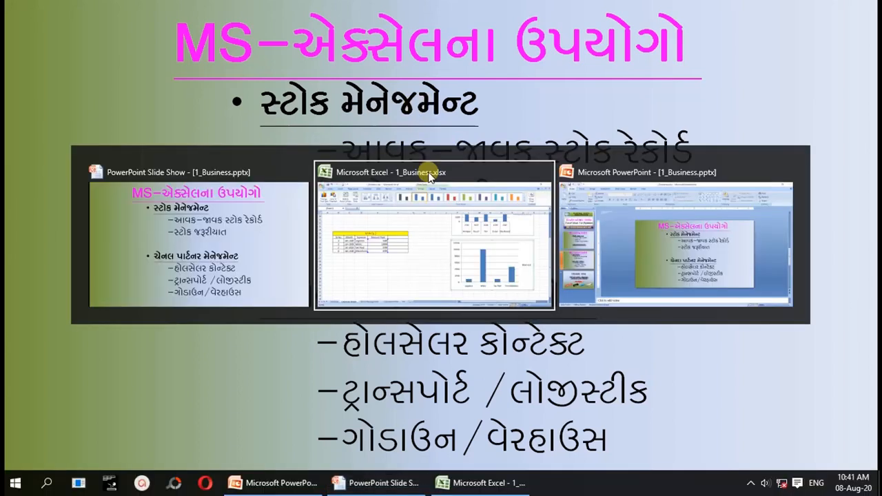
click(430, 175)
click(211, 452)
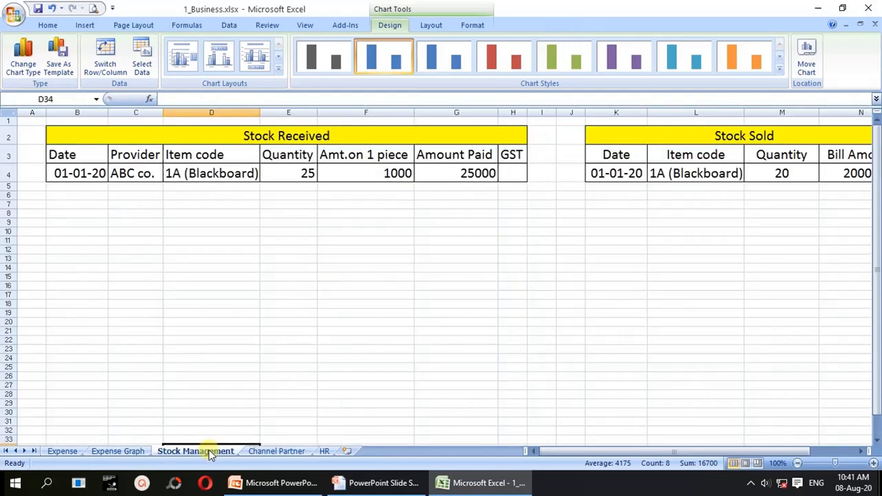
click(433, 223)
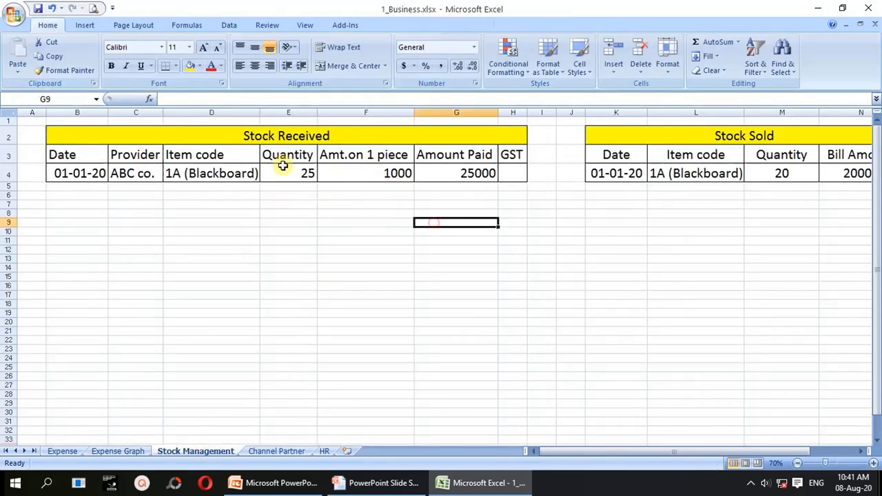
- Examine the Stock Received and Stock Sold tables, including the provider and item code entries for received stock
drag(241, 135, 240, 173)
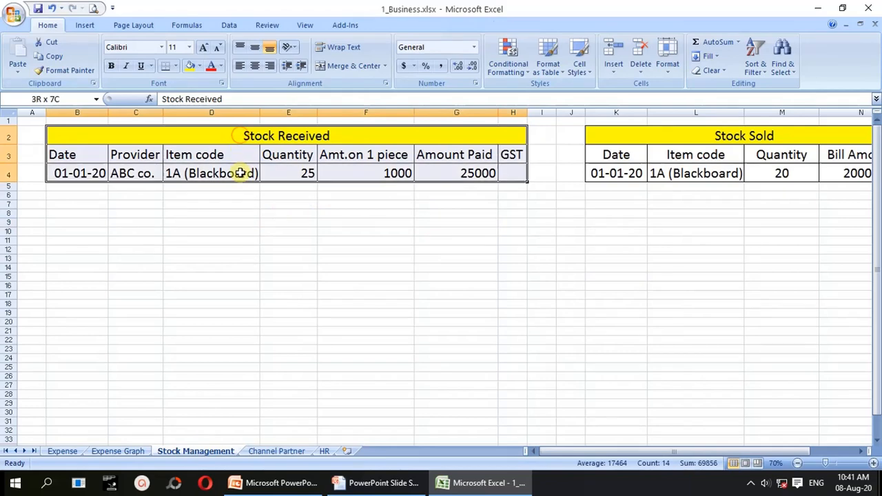
drag(655, 138, 656, 173)
click(189, 239)
click(144, 173)
click(205, 173)
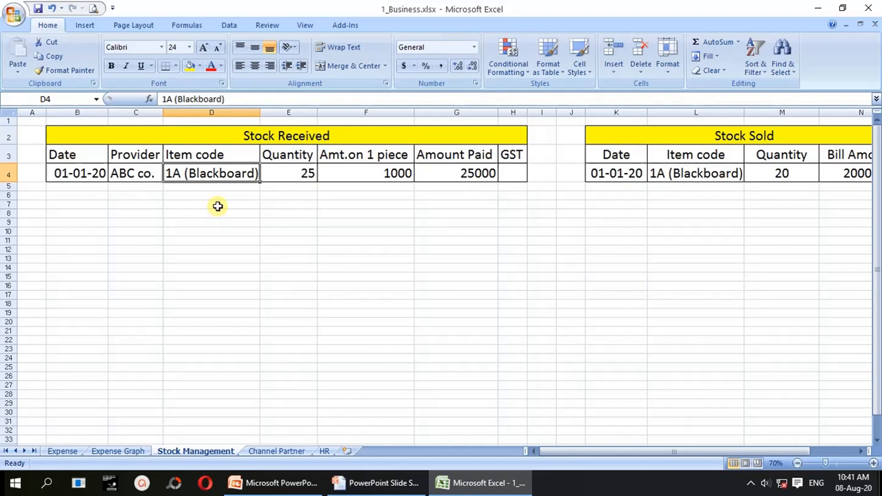
click(205, 150)
click(173, 171)
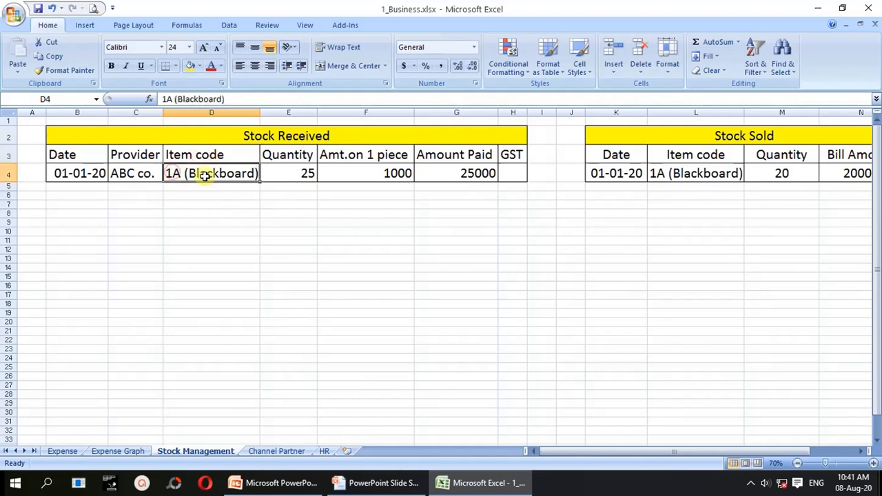
- Review the Stock Received column headings from Date through Amount Paid and the GST cell
click(75, 152)
click(138, 150)
click(207, 153)
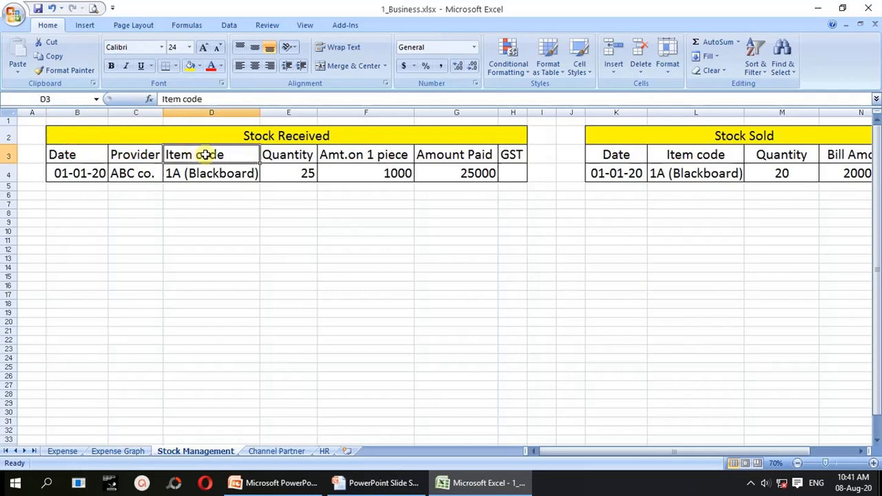
click(298, 154)
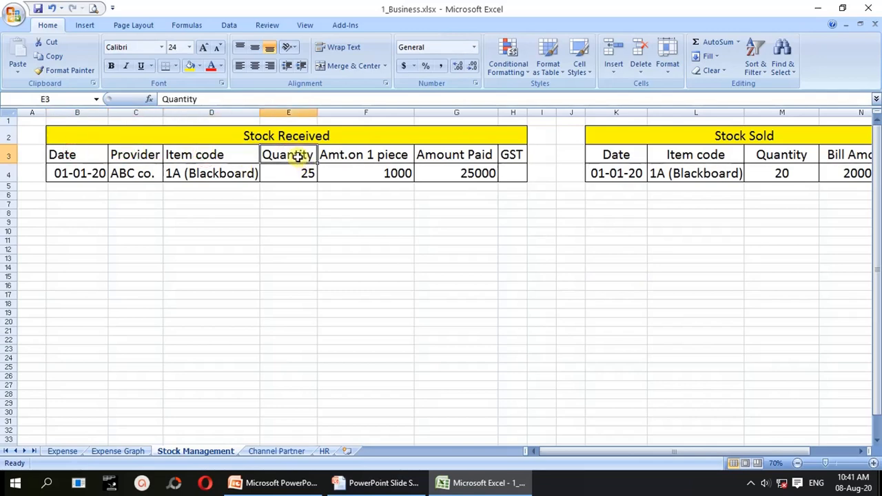
click(353, 155)
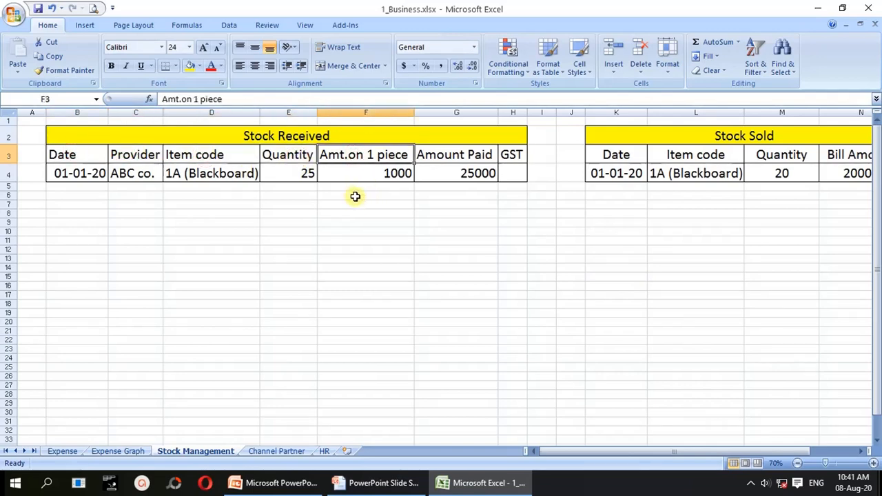
click(448, 152)
click(514, 171)
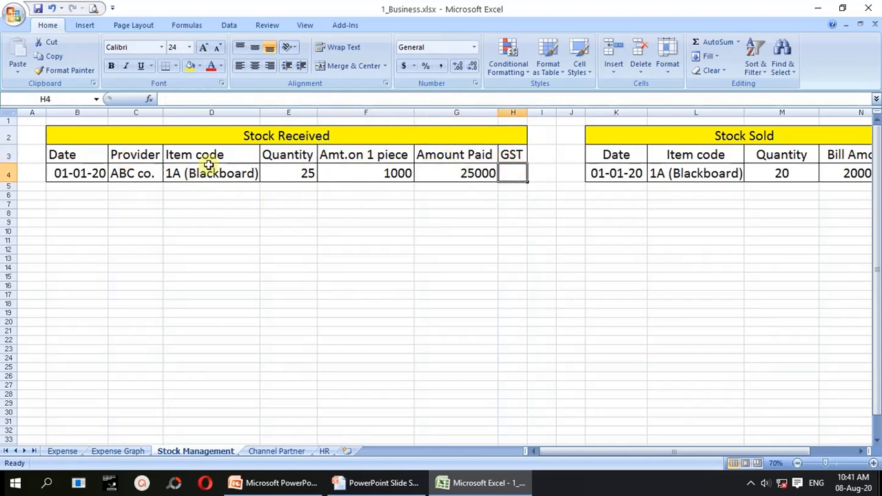
- Center the entries in row 4 of the Stock Received table, cells B4:H4
drag(73, 173, 498, 173)
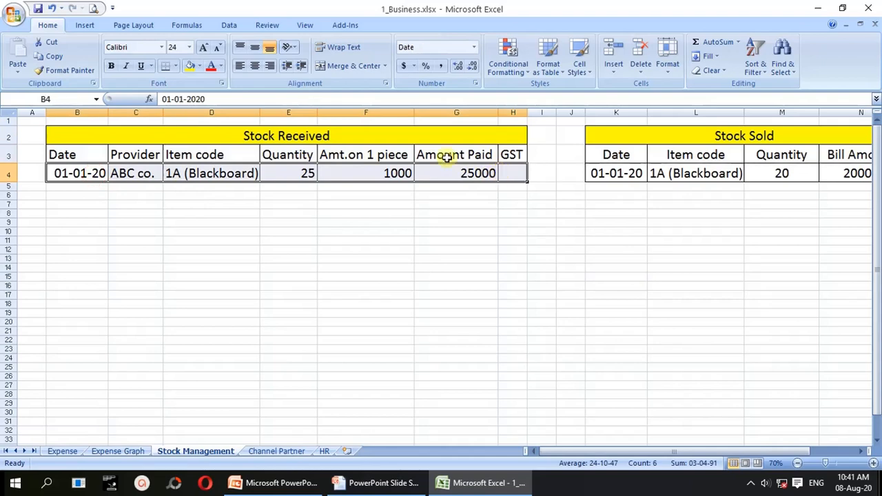
click(255, 65)
click(274, 240)
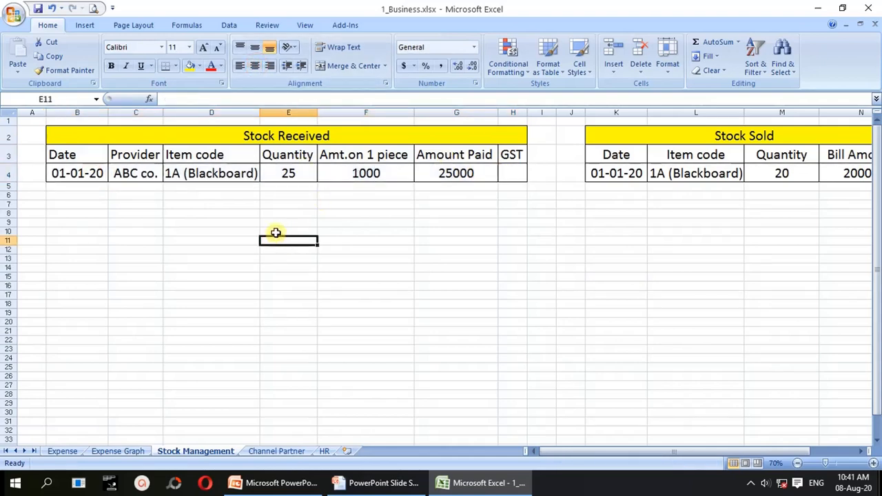
- Review the Stock Received entry's date, provider, item code, quantity and amount per piece in row 4
click(99, 173)
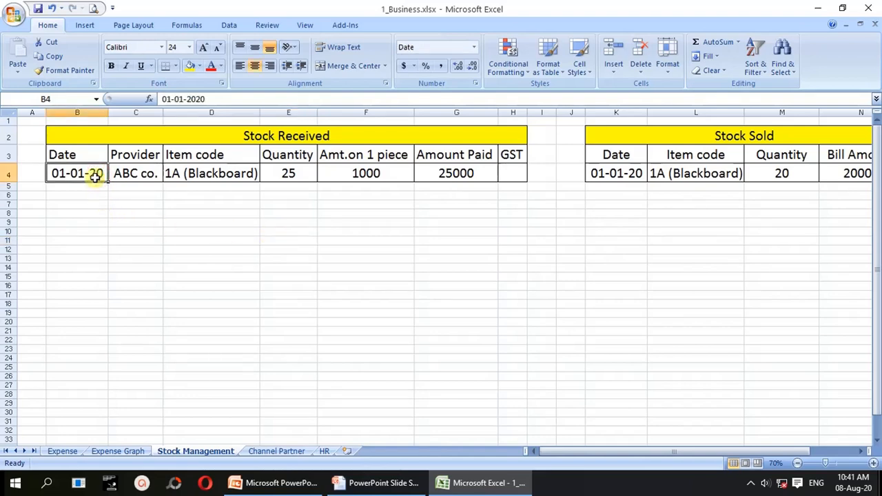
click(342, 138)
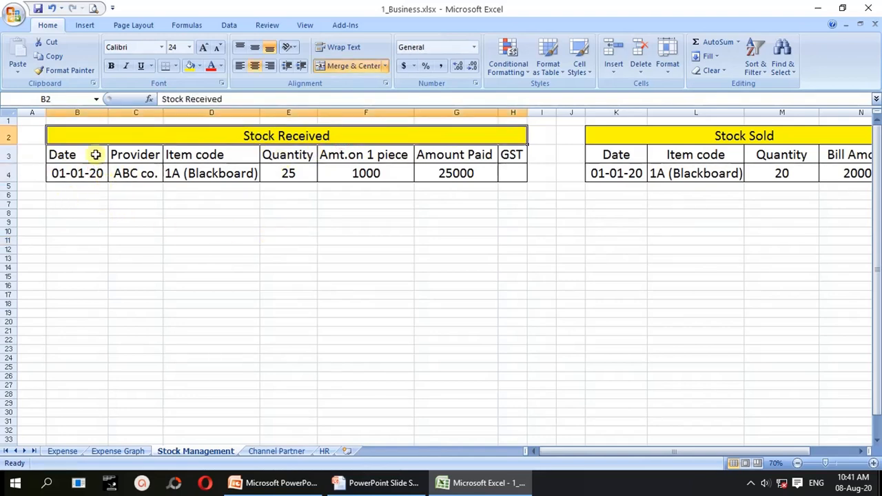
click(140, 176)
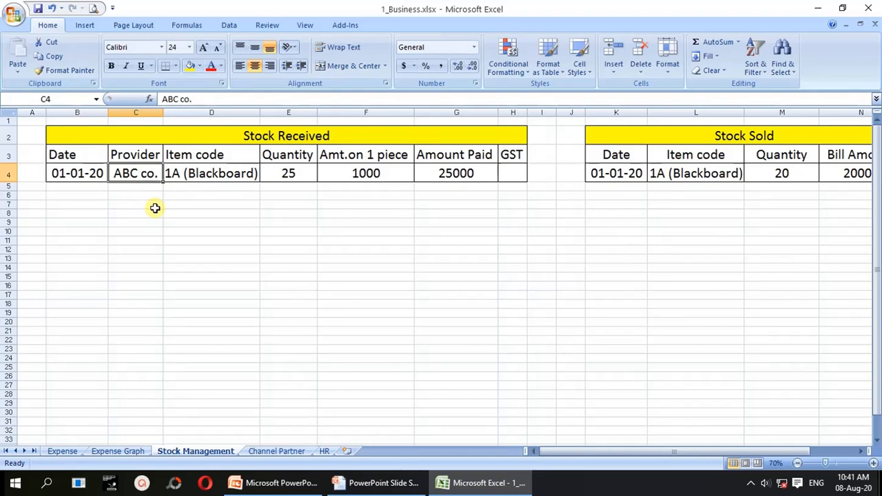
click(193, 173)
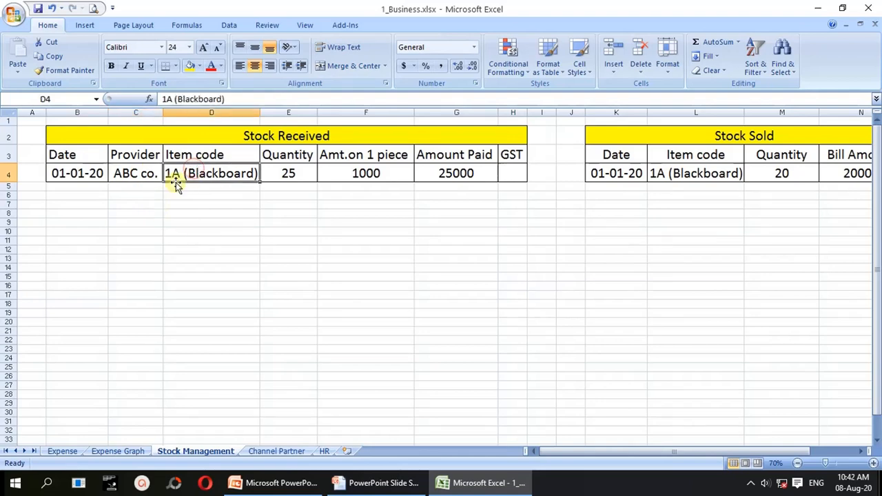
click(288, 173)
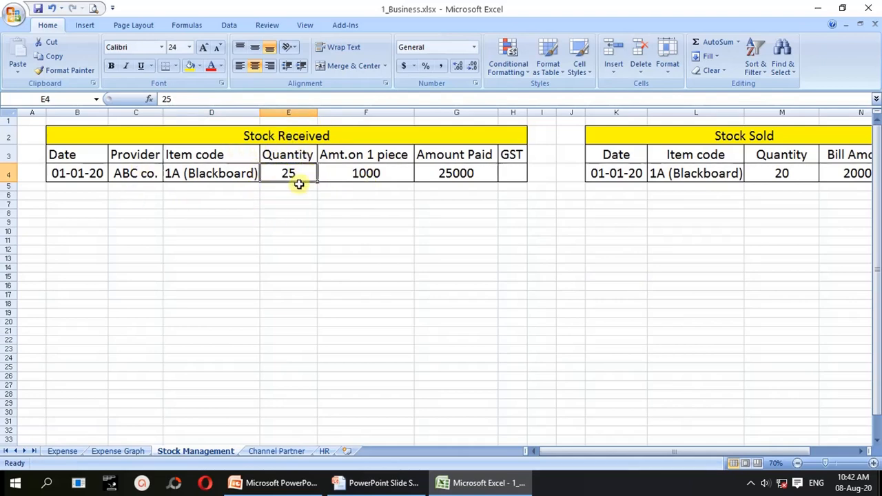
click(348, 179)
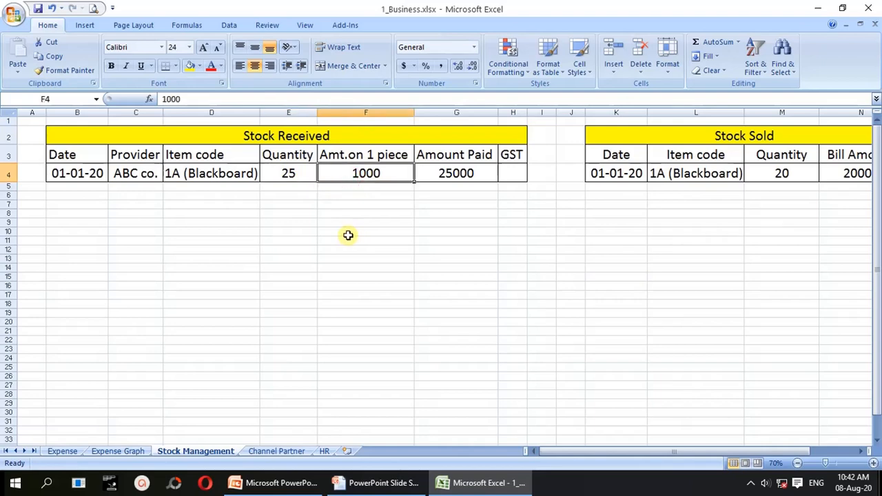
click(69, 174)
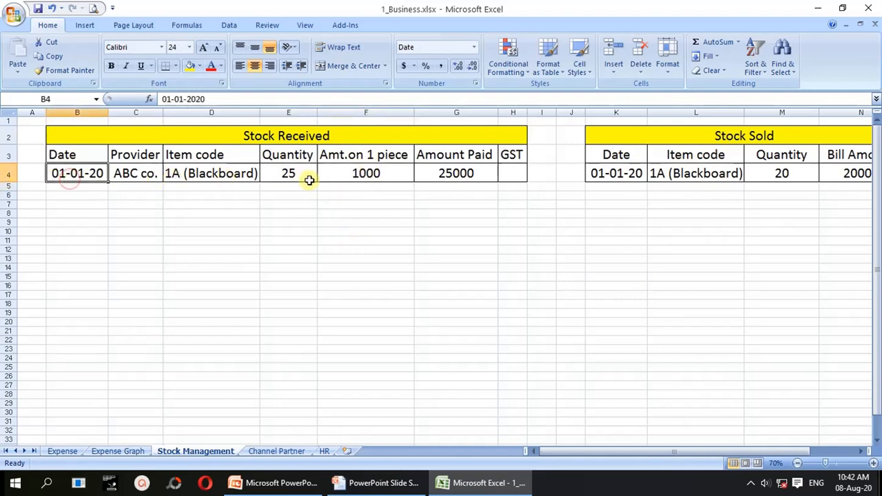
click(354, 172)
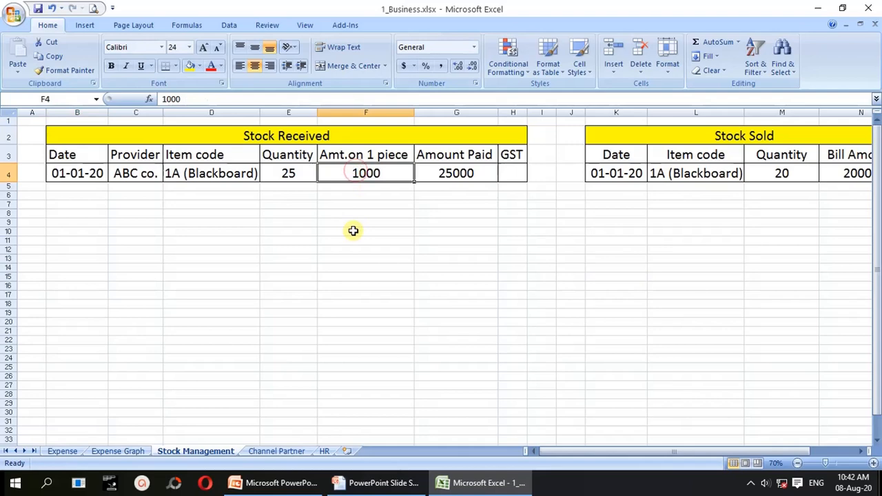
- Calculate Amount Paid in G4 by multiplying quantity by the amount per piece with =E4*F4
click(438, 174)
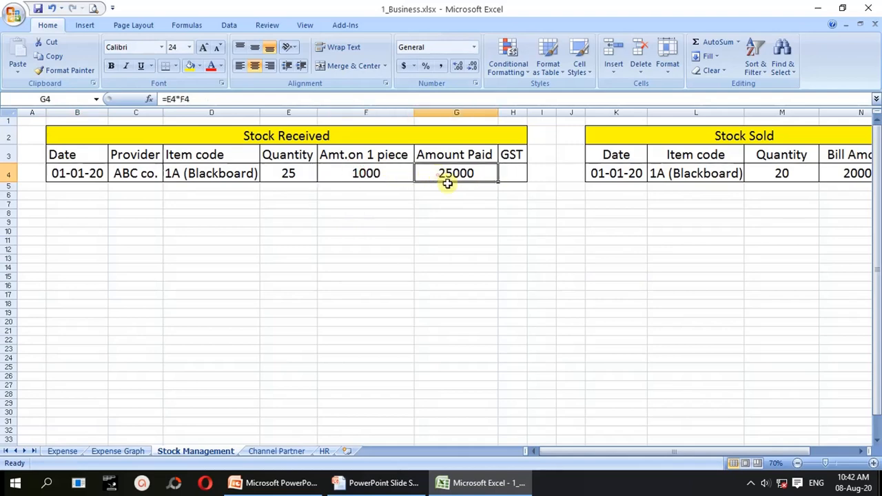
text(=)
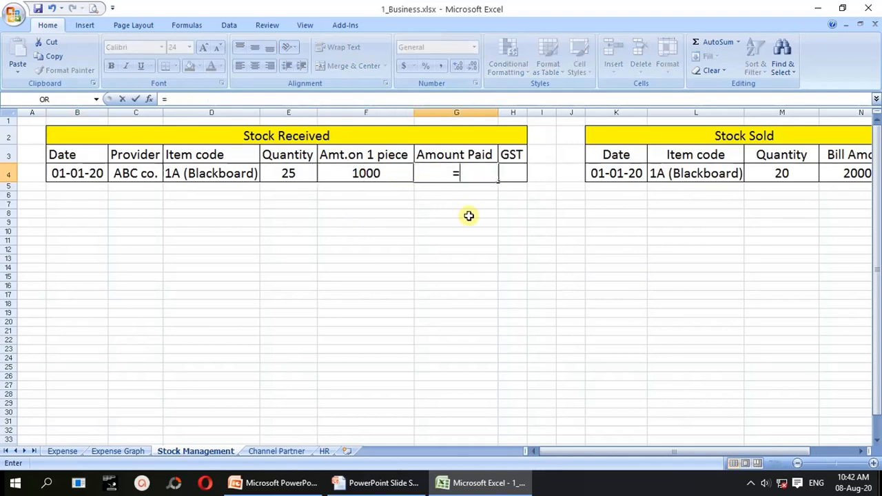
key(Escape)
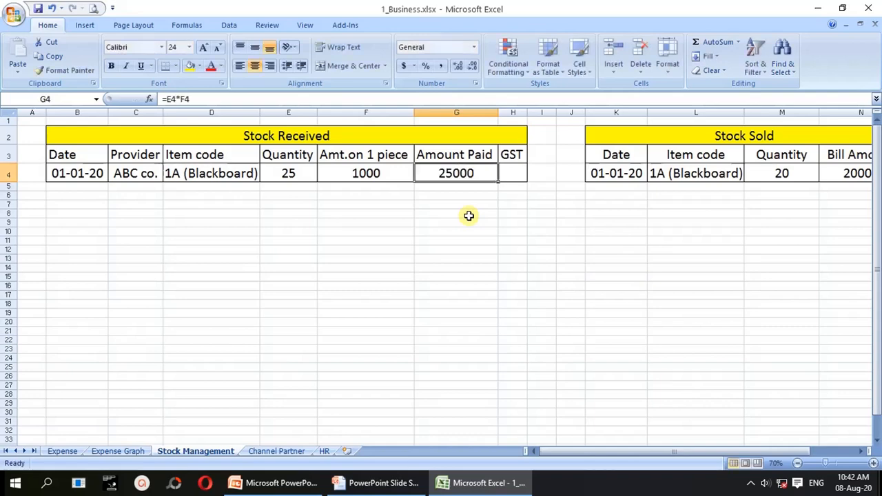
text(=)
key(Left)
key(Left)
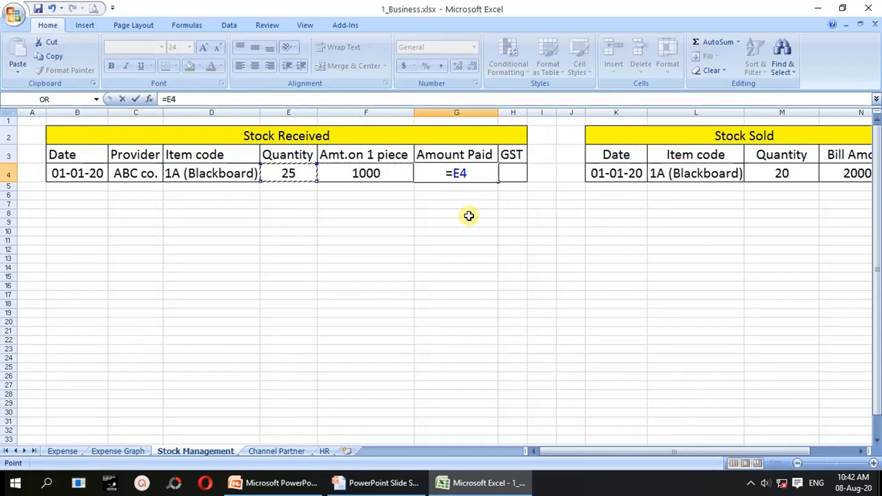
text(*)
key(Left)
key(Return)
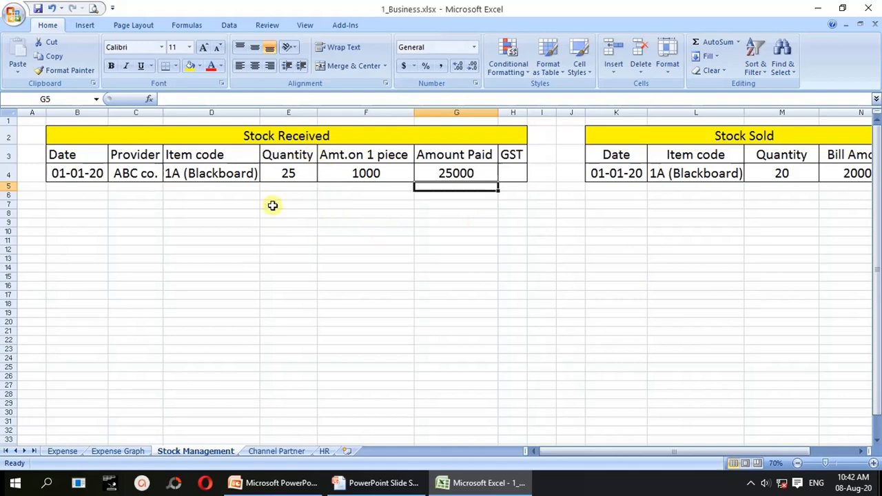
- Examine the quantity, amount per piece, Amount Paid and GST cells in the Stock Received row
click(290, 173)
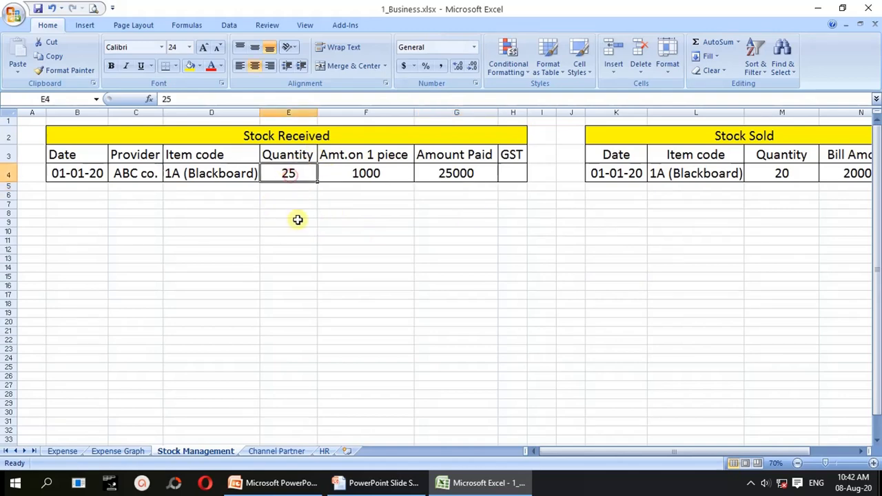
click(340, 174)
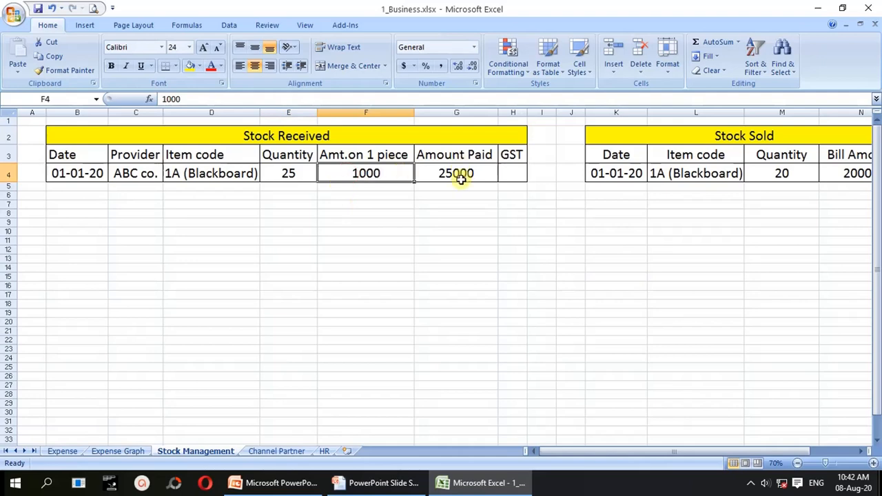
click(458, 175)
click(506, 176)
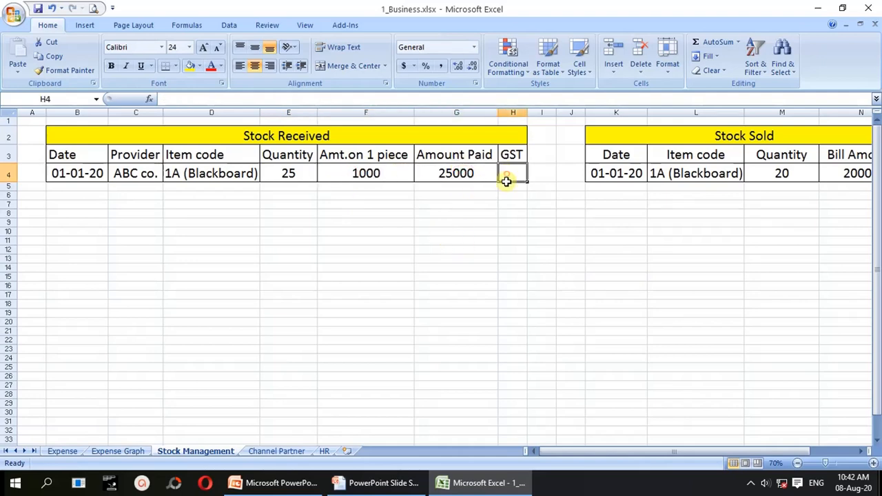
click(472, 173)
click(515, 175)
click(469, 174)
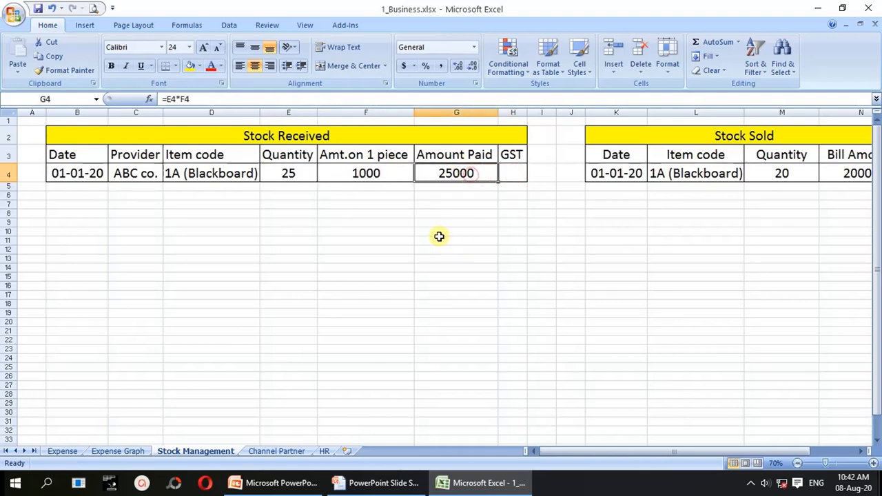
click(359, 187)
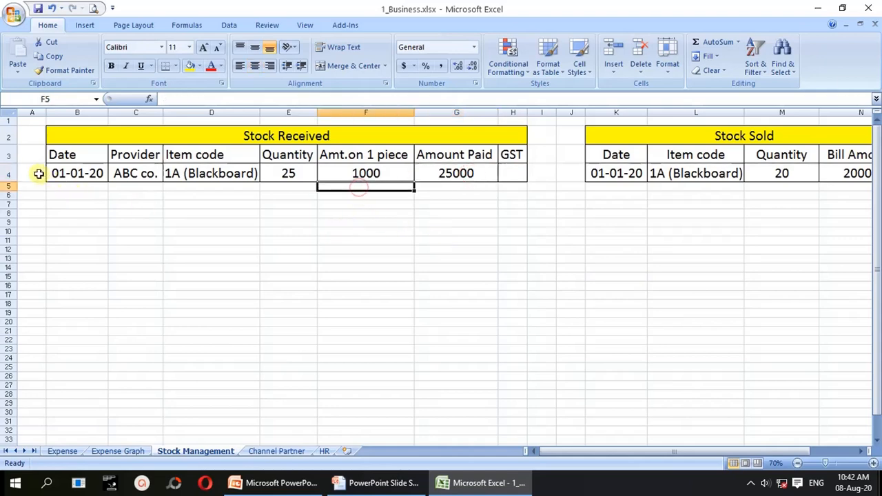
click(303, 204)
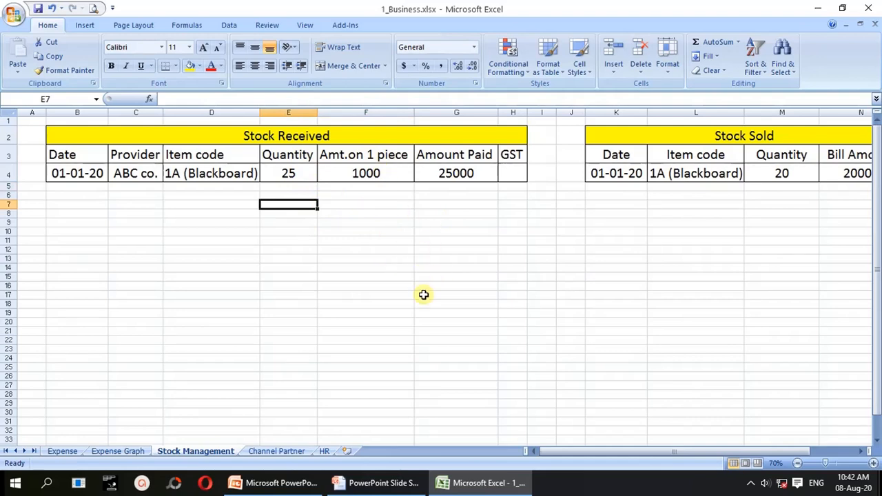
- Extend the Stock Received heading in D3 to "Item code / Invoice number" and fit column D's width to it
click(245, 152)
click(244, 173)
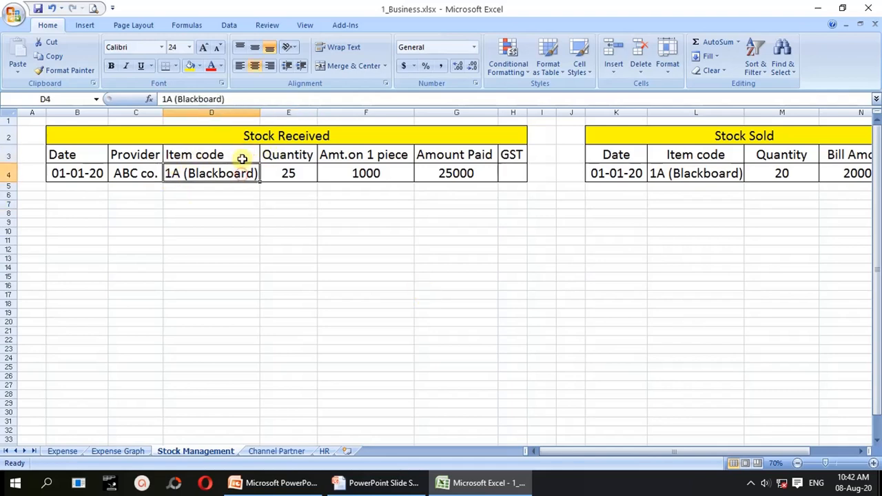
click(242, 155)
double_click(242, 154)
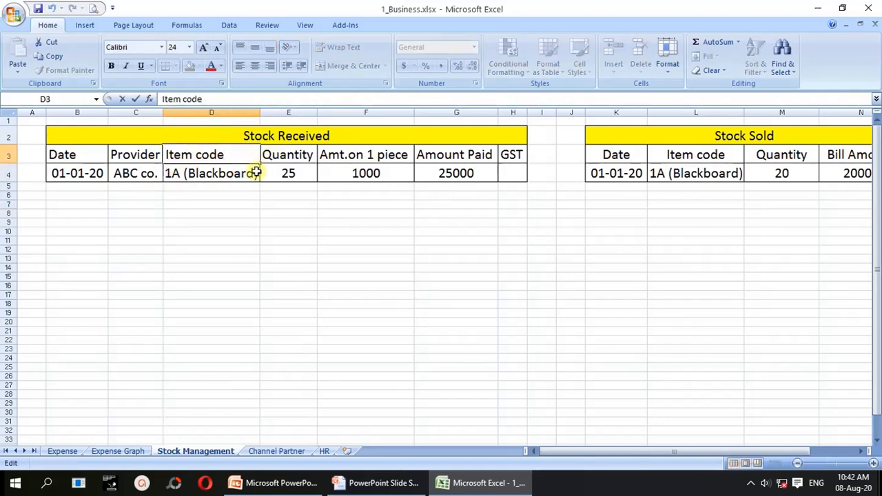
text(/ Income)
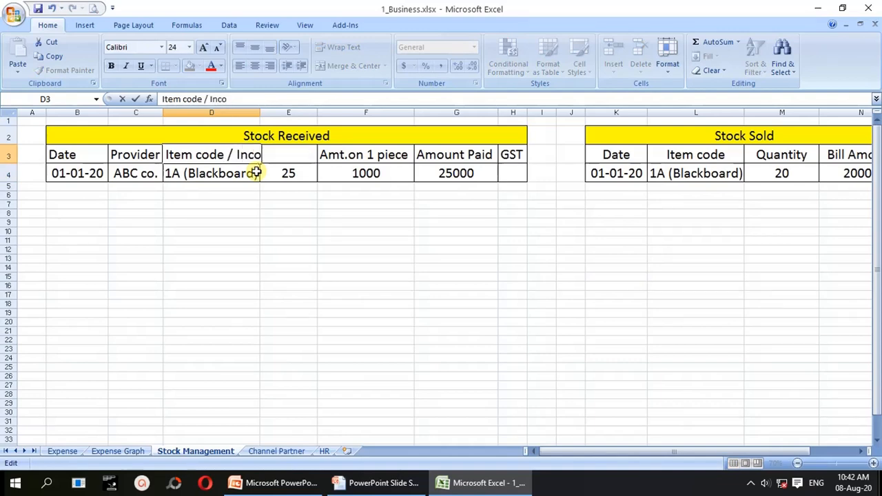
key(BackSpace)
key(BackSpace)
key(BackSpace)
text(voice number)
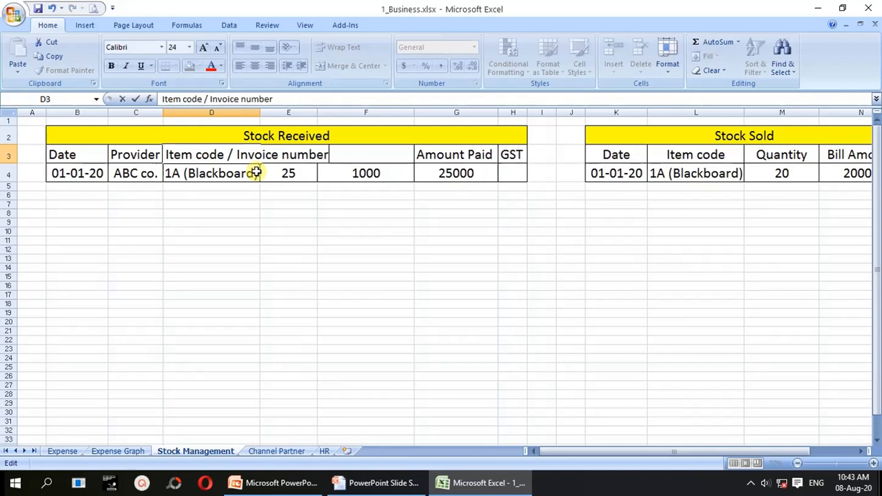
key(Return)
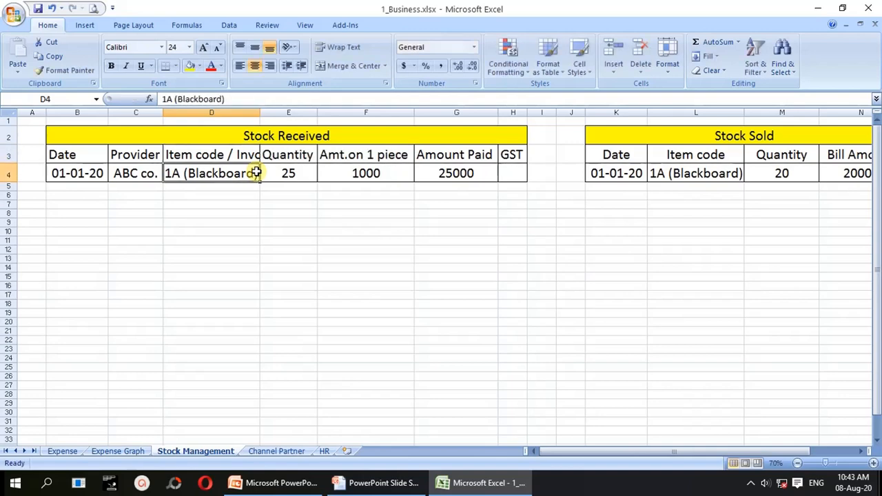
double_click(260, 112)
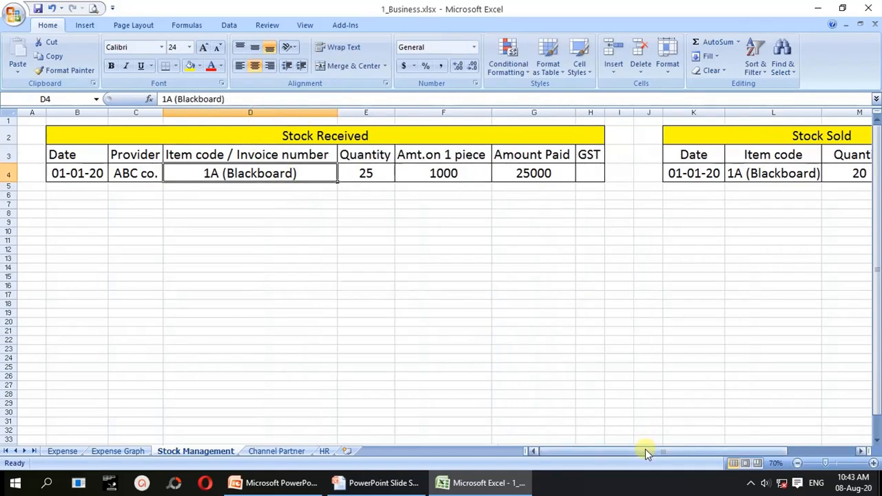
- Review the Stock Sold entry's date, item code and quantity in row 4
drag(645, 449, 733, 450)
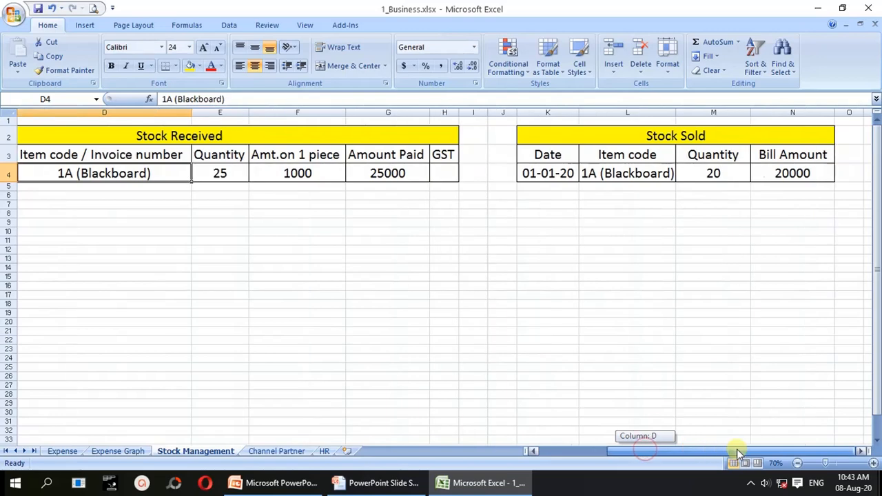
click(862, 451)
click(862, 452)
click(861, 452)
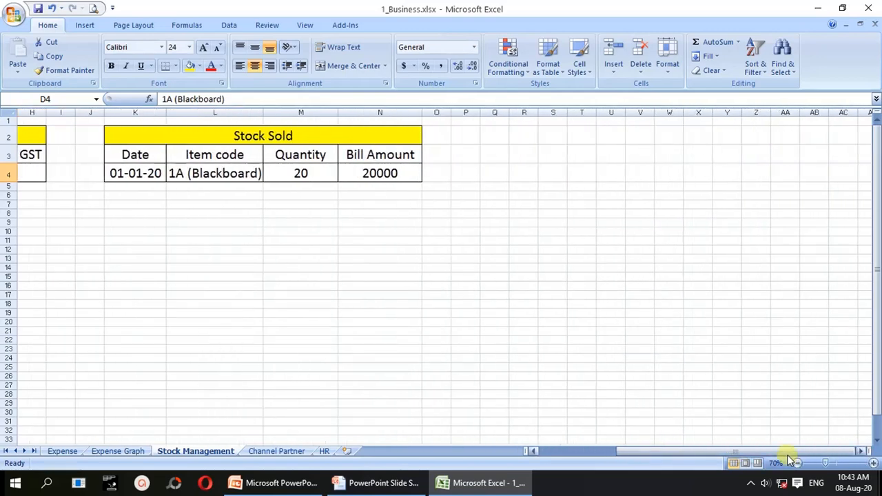
click(233, 169)
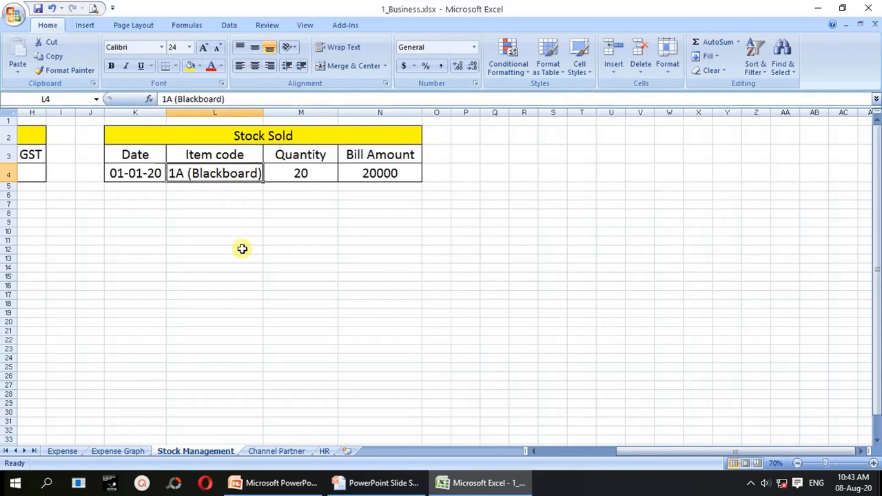
click(253, 135)
click(135, 172)
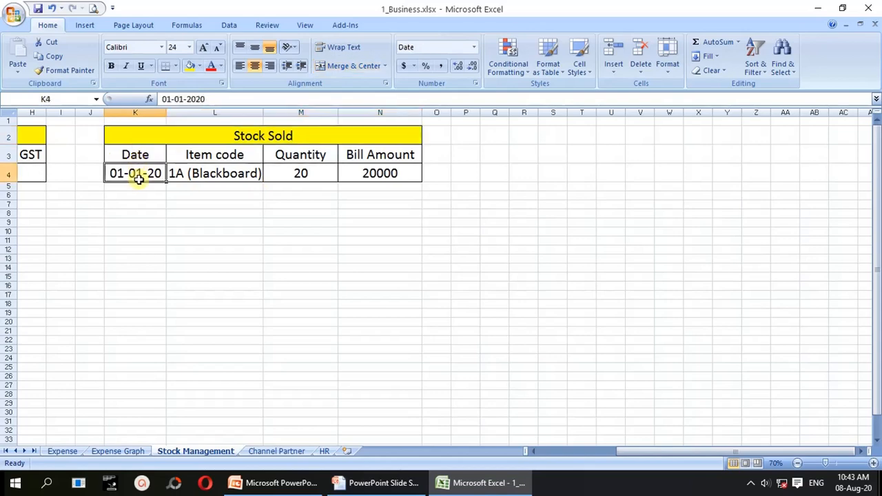
click(230, 177)
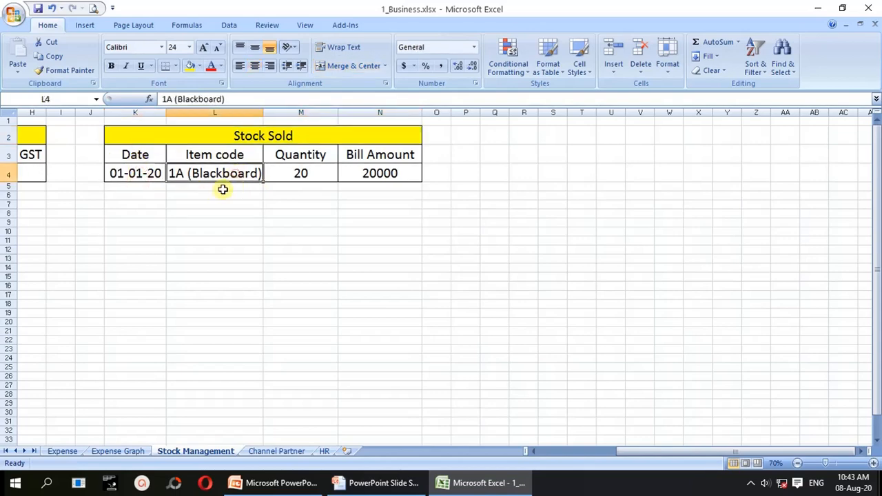
click(311, 172)
- Compare the received quantity and amount per piece with the Stock Sold quantity and the Bill Amount formula in N4
drag(634, 452, 562, 452)
click(348, 172)
drag(624, 452, 672, 452)
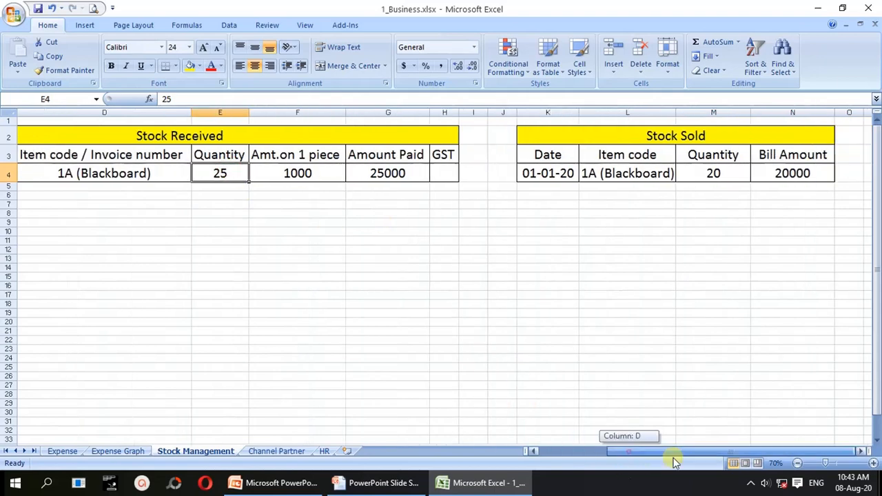
click(736, 173)
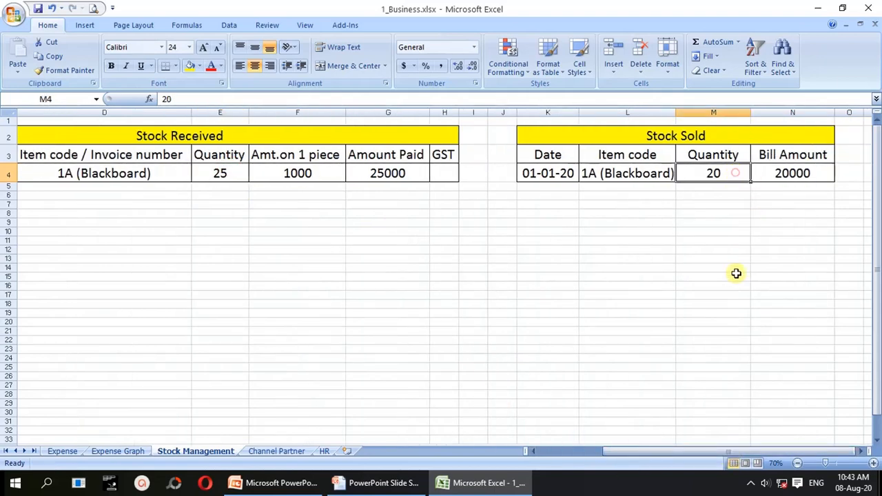
click(810, 172)
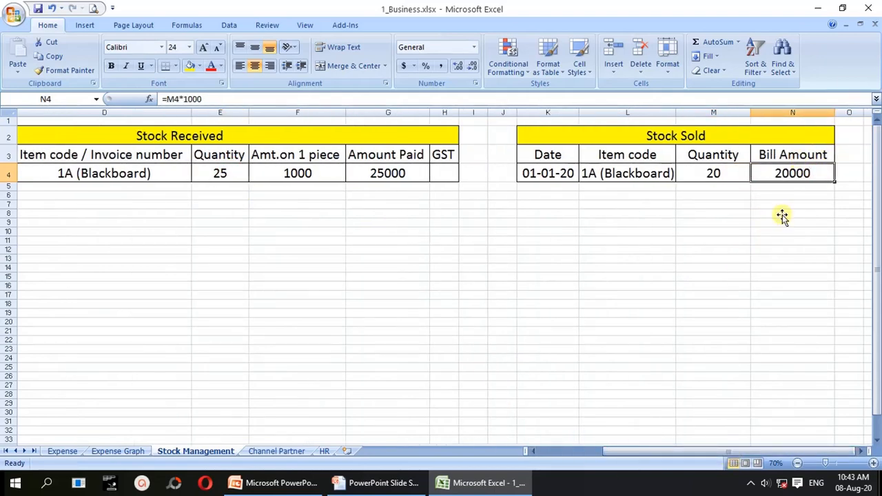
click(317, 173)
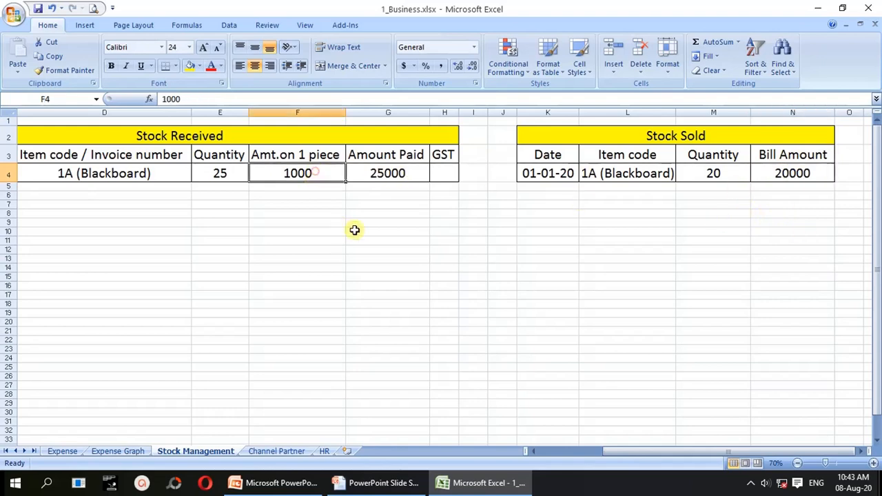
click(789, 174)
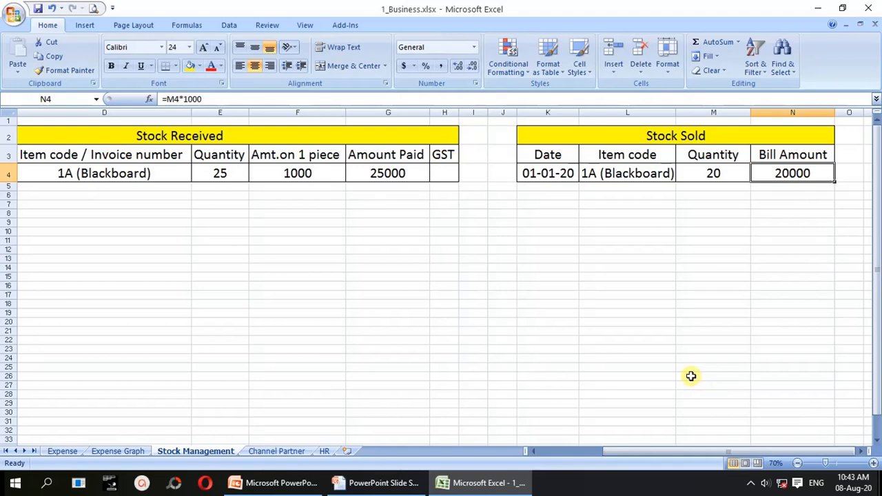
- Enter Pen and Pencil as further items in D5 and D6 below the Stock Received blackboard entry
click(801, 185)
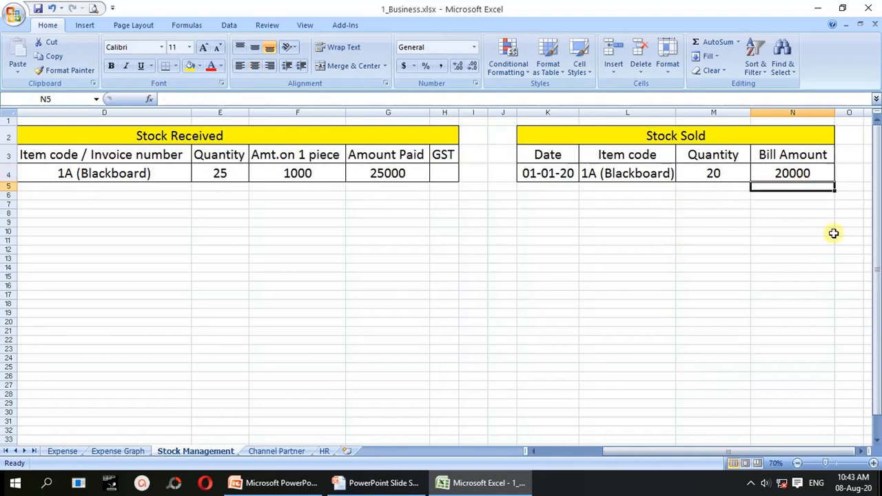
key(ctrl+Left)
key(Up)
key(Right)
key(Right)
key(Right)
key(Down)
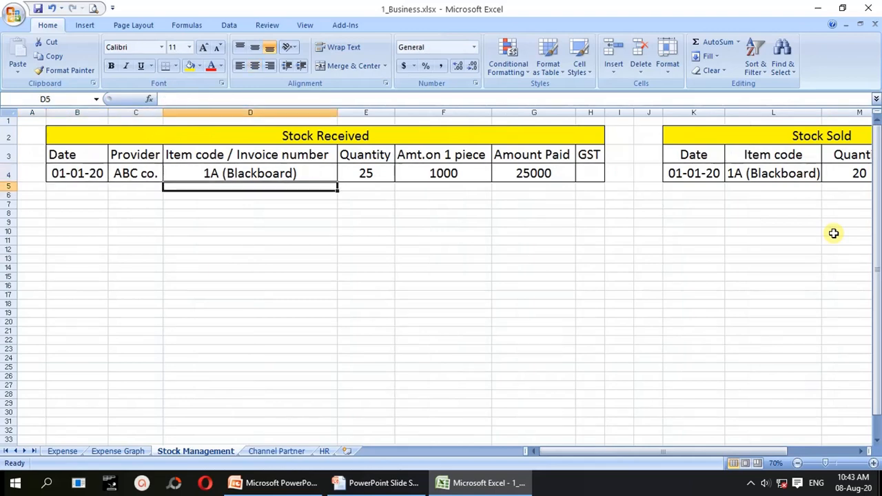
text(Pen)
key(Return)
text(Pen)
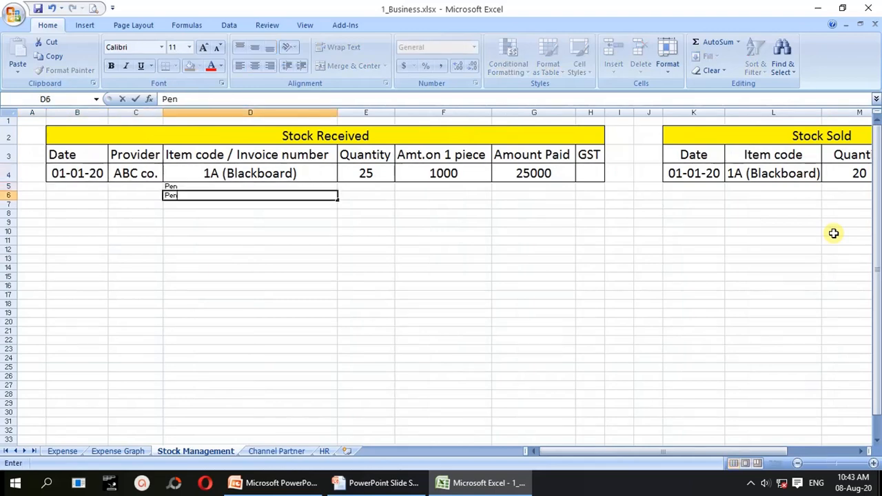
key(Return)
key(Up)
key(Up)
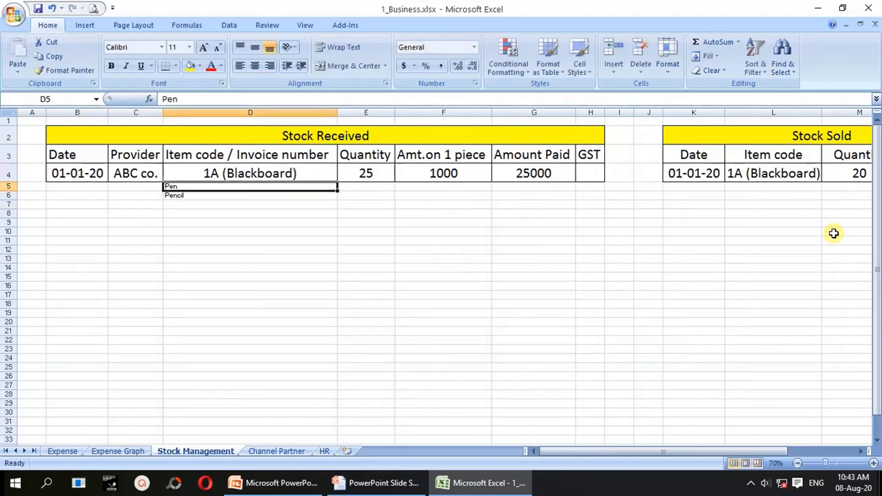
key(Up)
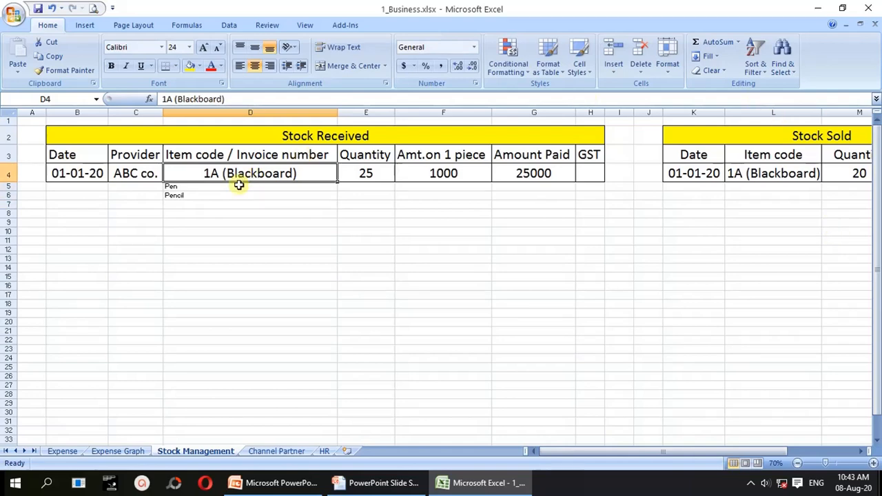
- Clear the Pen and Pencil entries from D5:D6
drag(235, 187, 235, 196)
key(Delete)
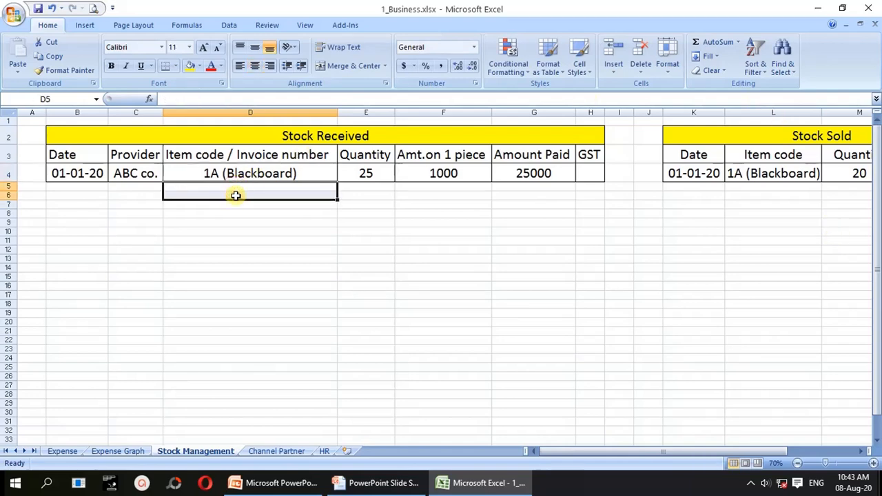
click(407, 221)
- Check the Stock Received provider and quantity against the quantity recorded under Stock Sold
click(145, 174)
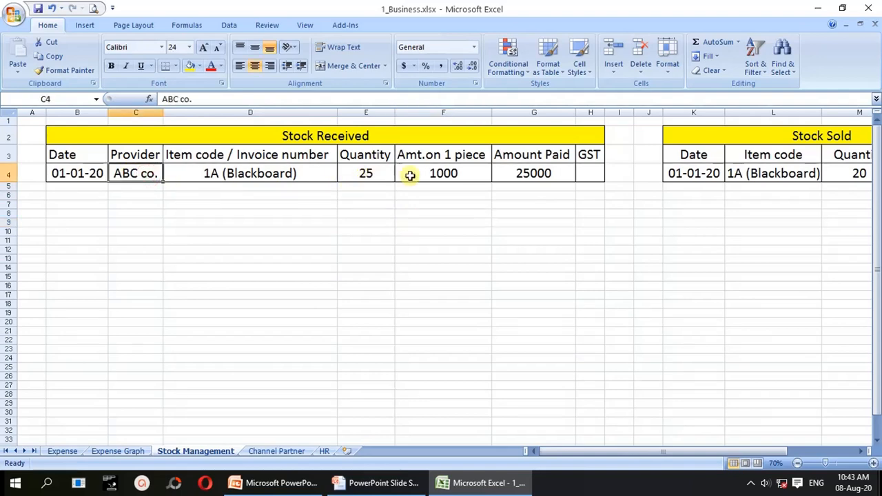
drag(388, 173, 379, 289)
click(694, 277)
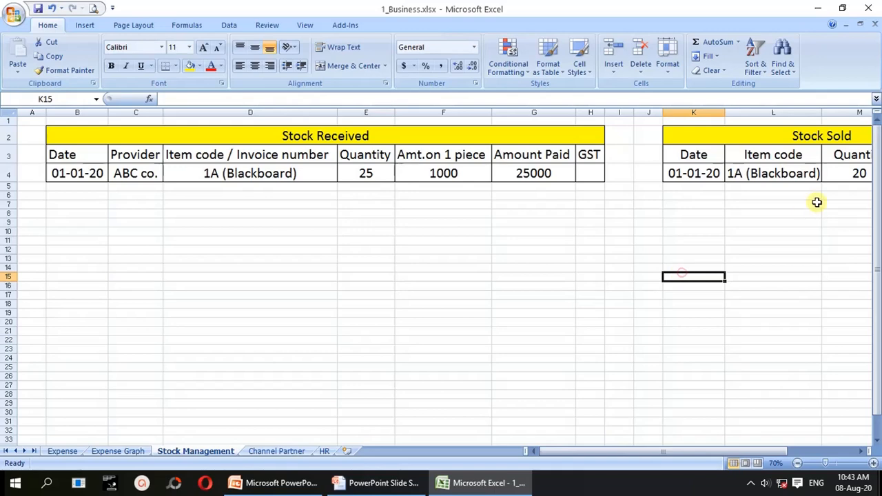
click(366, 173)
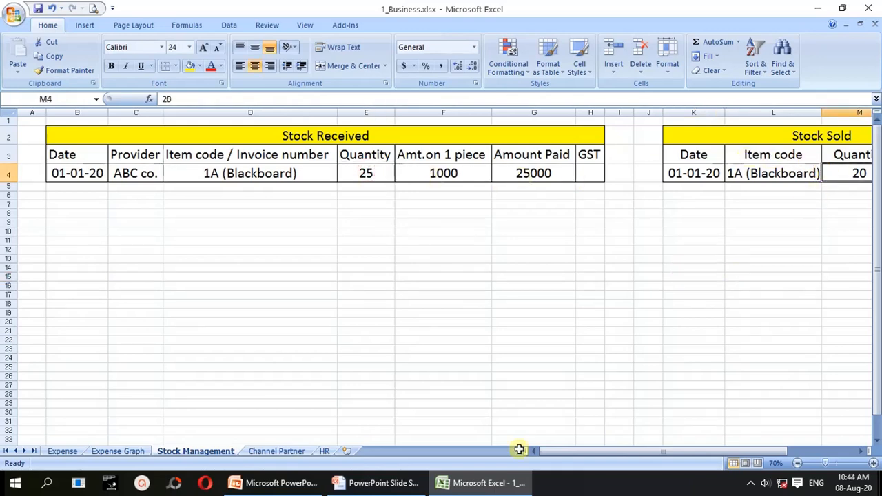
- Switch to the PowerPoint slide show to view the stock and channel partner management uses, and return to the Excel workbook
click(413, 483)
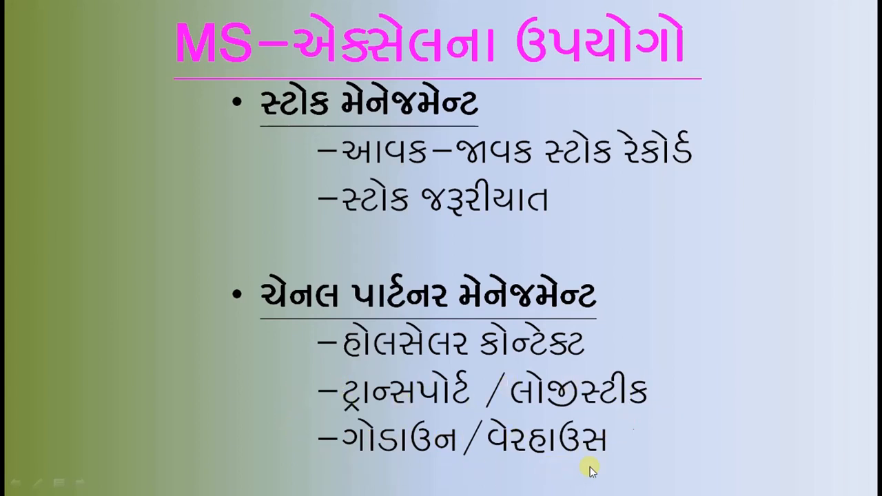
key(alt+Tab)
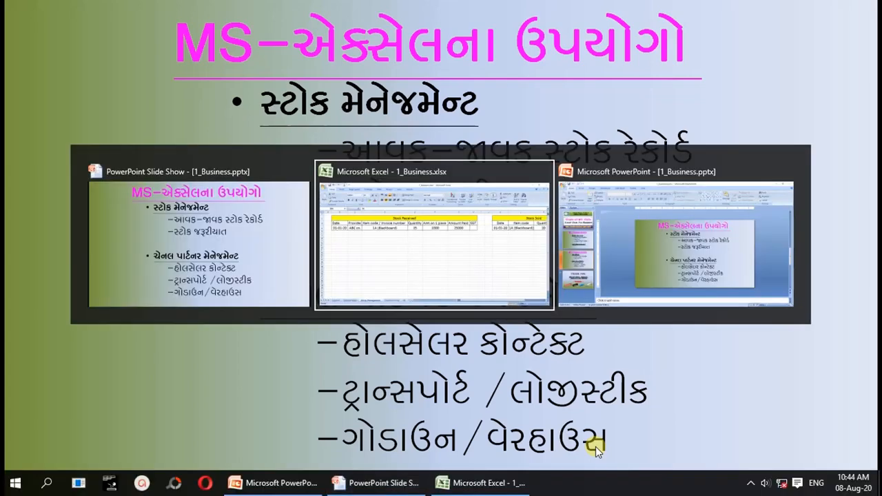
key(alt+Tab)
key(alt+Tab)
key(alt+Tab)
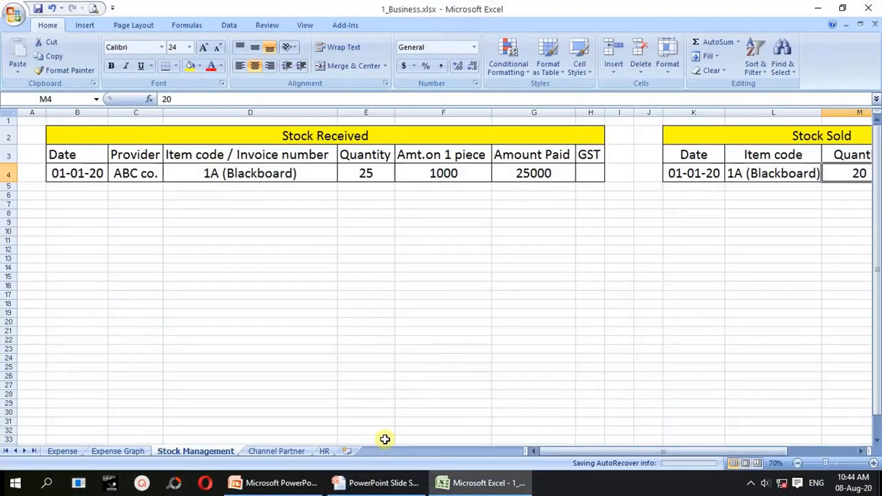
- Open the Channel Partner sheet and review its serial number, wholesaler, logistics provider, transaction date and item code columns
click(279, 453)
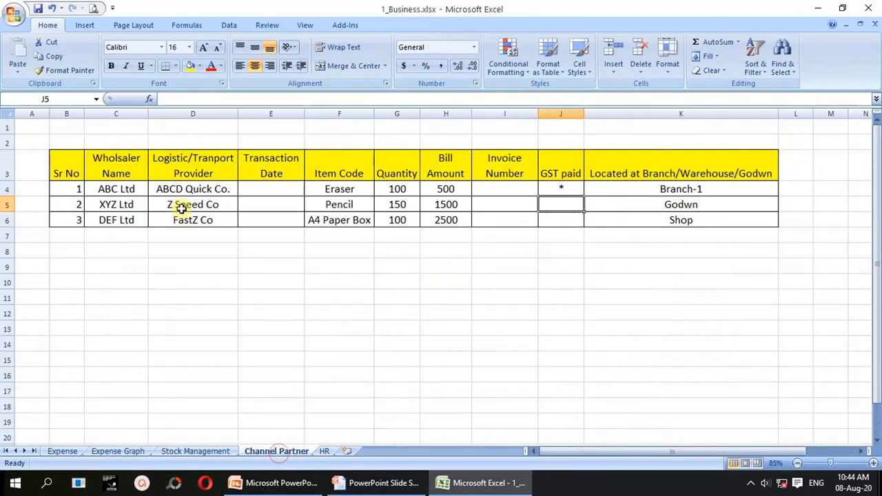
click(65, 251)
click(62, 166)
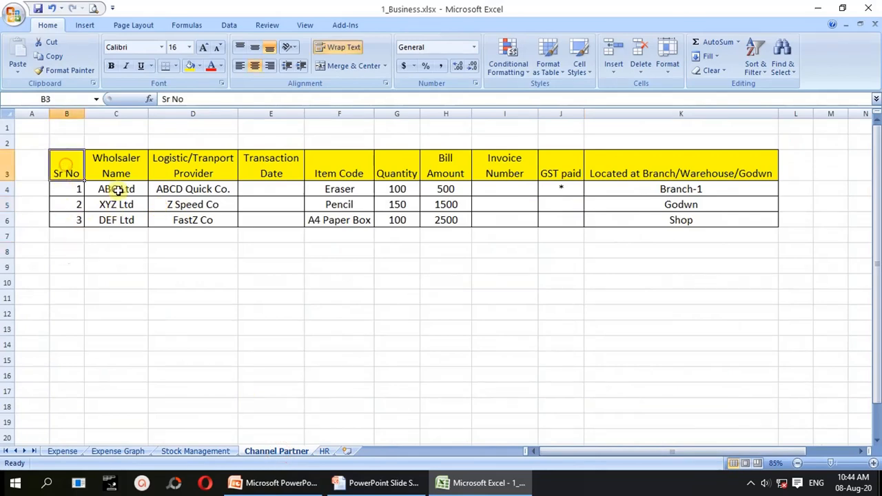
click(119, 170)
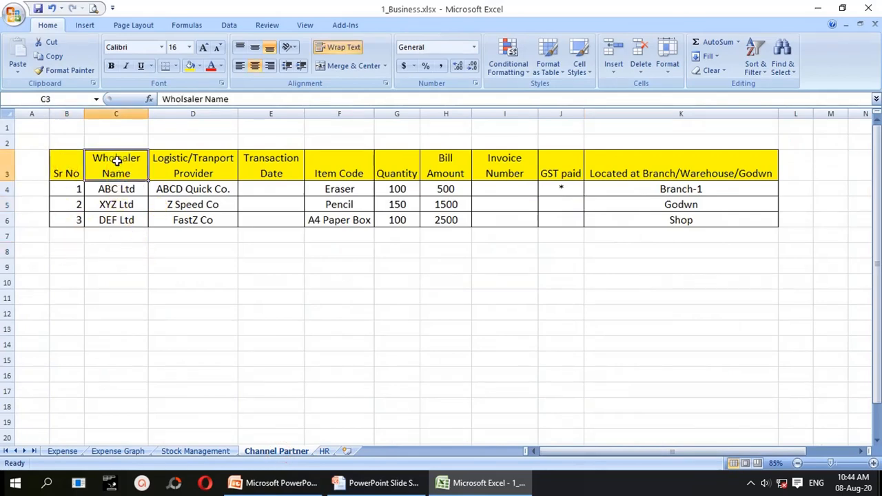
drag(118, 161, 119, 215)
click(181, 158)
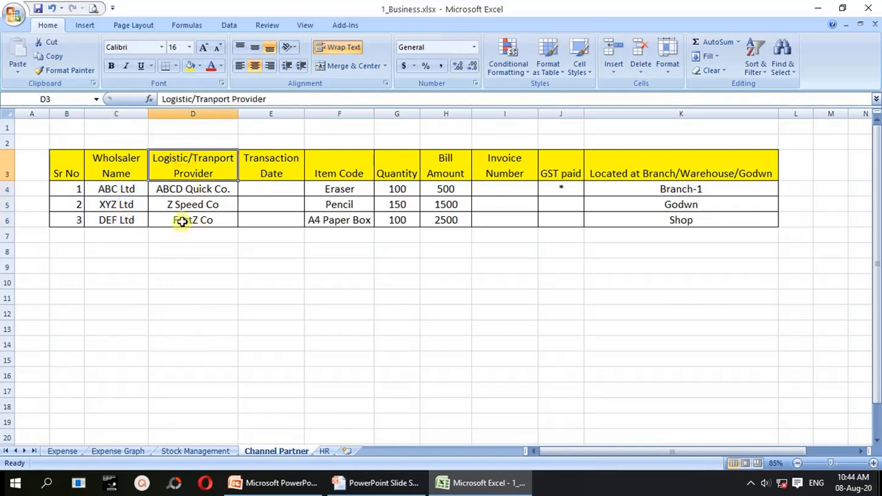
click(271, 165)
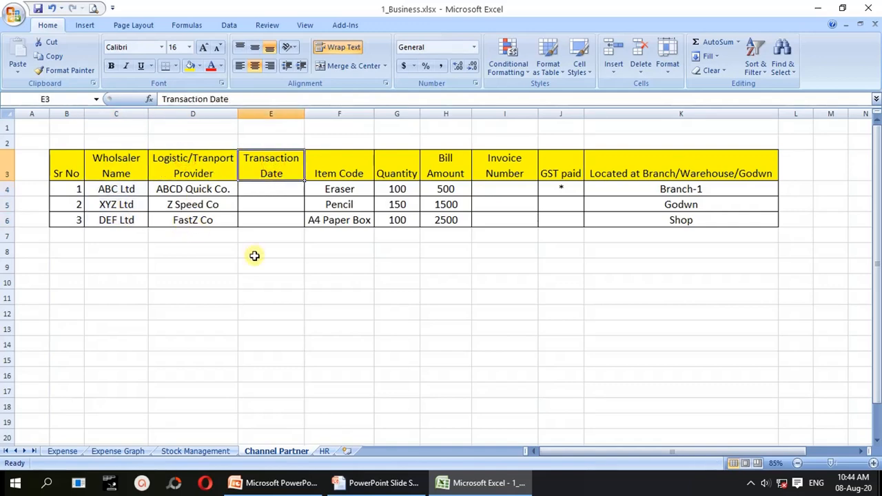
click(339, 171)
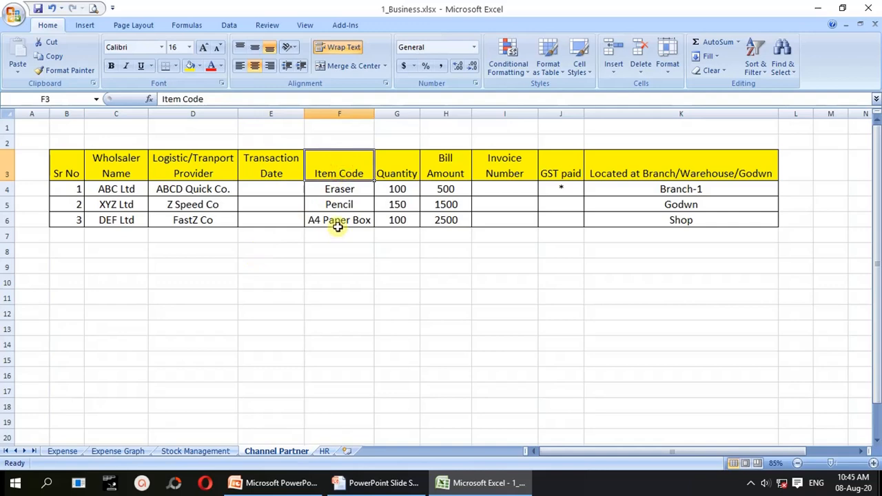
- Review the quantity, bill amount, invoice number, GST paid and branch/warehouse location columns of the channel partner table
click(401, 163)
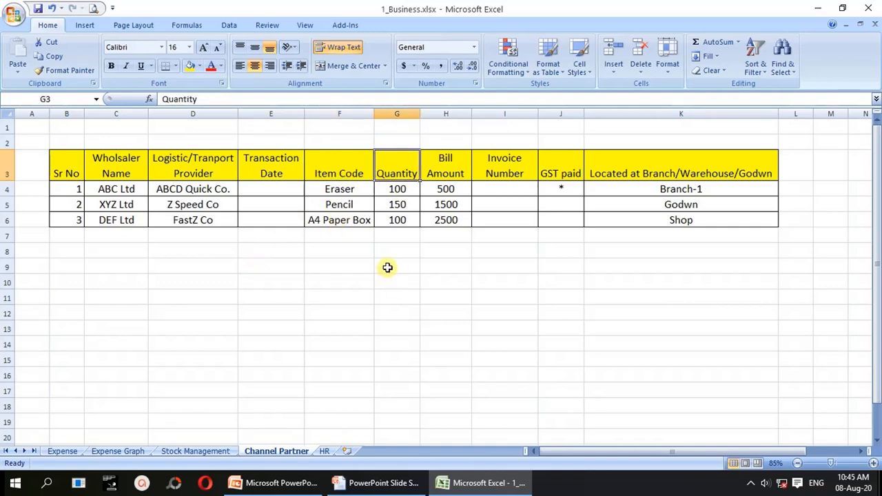
click(448, 169)
click(496, 185)
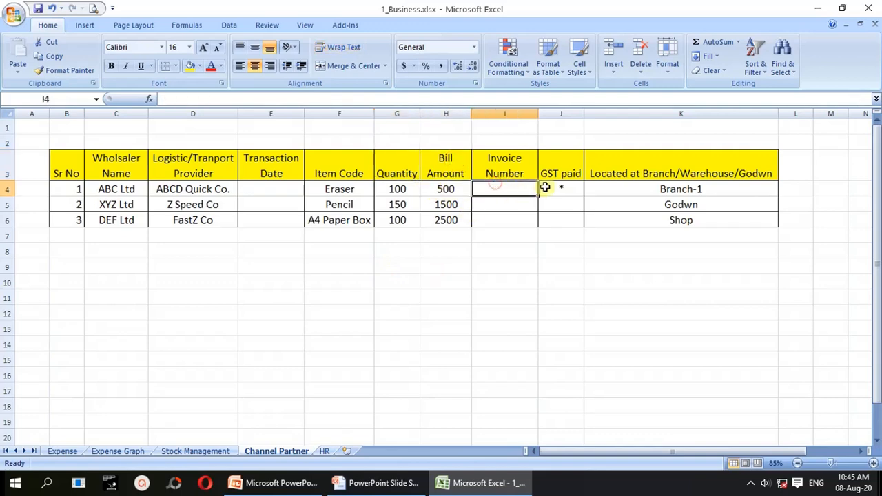
click(545, 187)
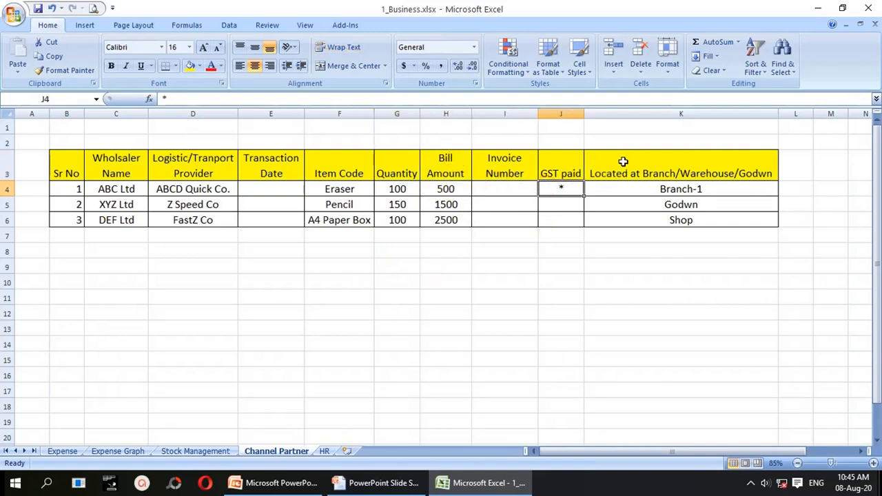
click(623, 162)
drag(694, 155, 696, 220)
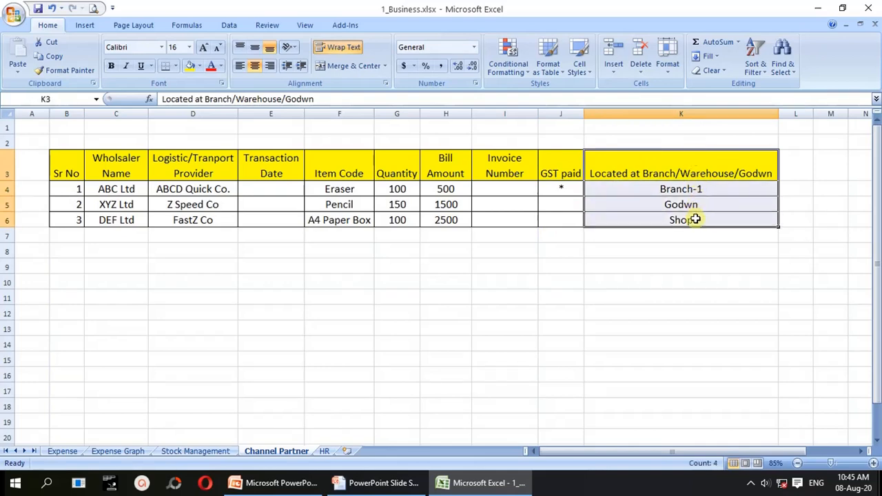
click(641, 166)
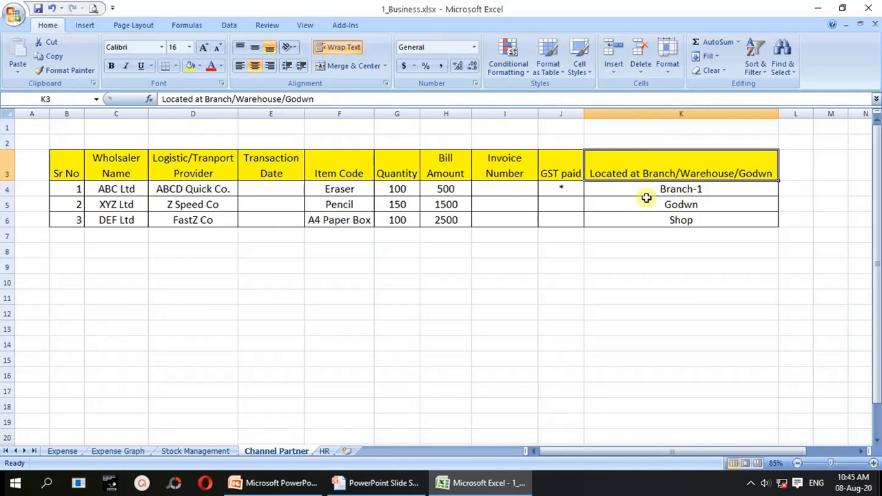
- Examine the ABC Ltd record's wholesaler and logistics provider against the storage locations listed in column K
click(123, 188)
click(186, 189)
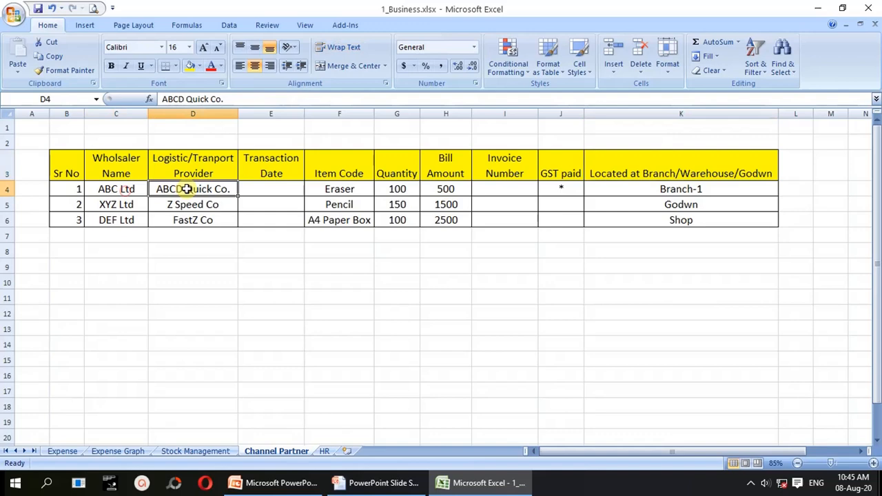
click(670, 190)
click(679, 205)
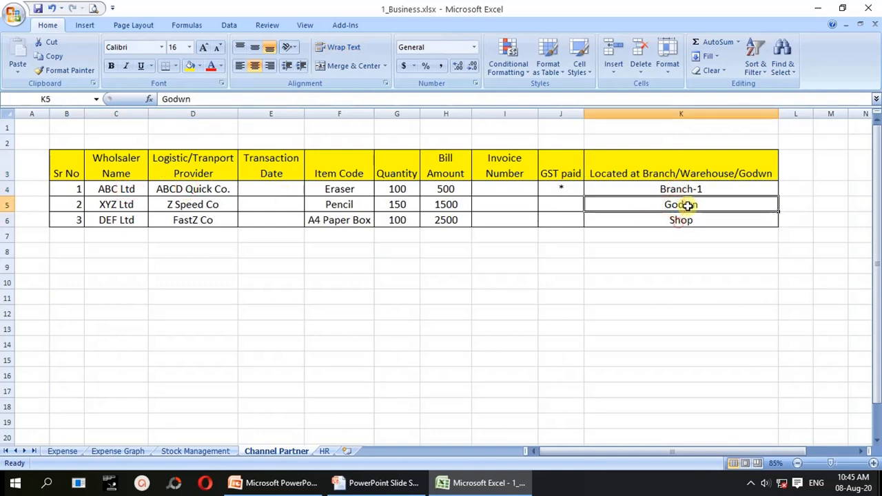
click(692, 189)
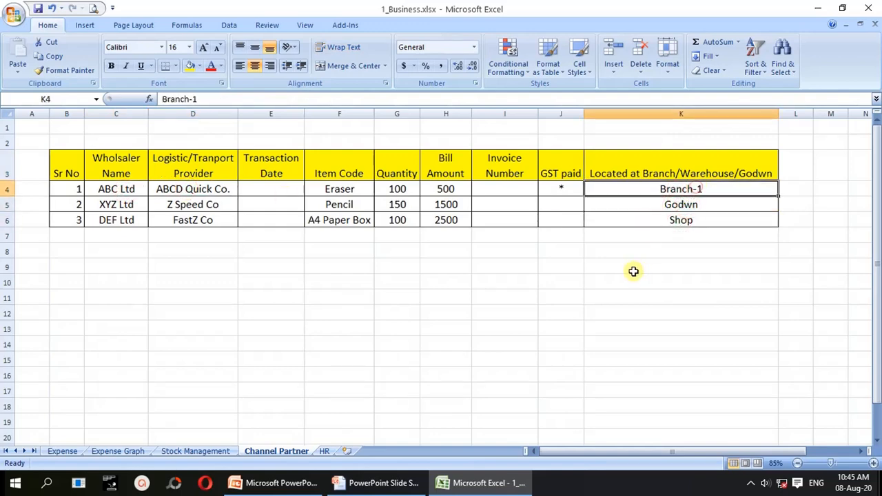
click(96, 191)
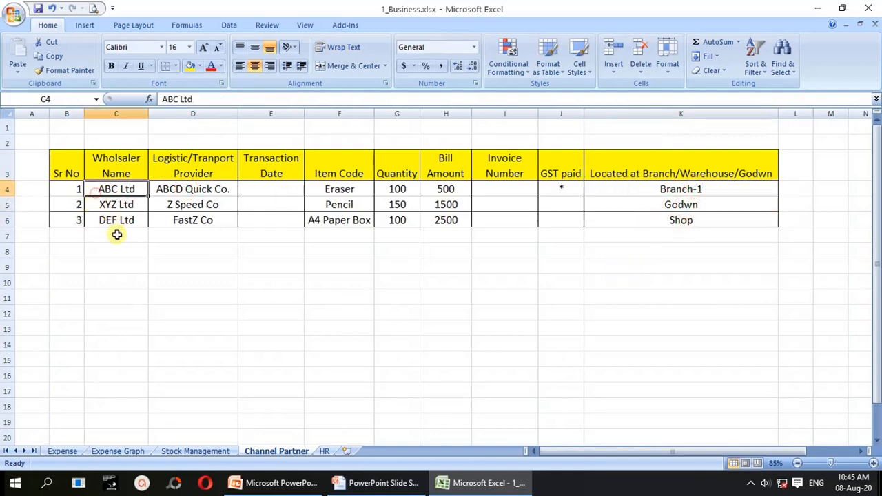
click(112, 165)
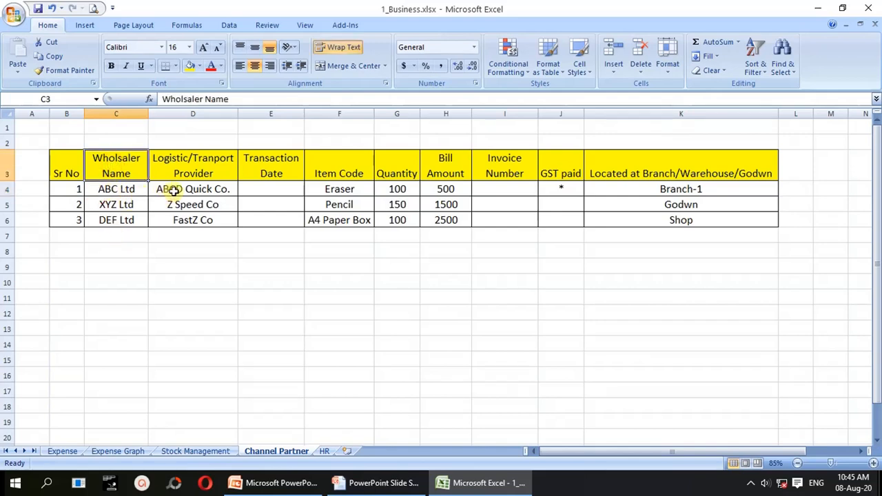
click(165, 189)
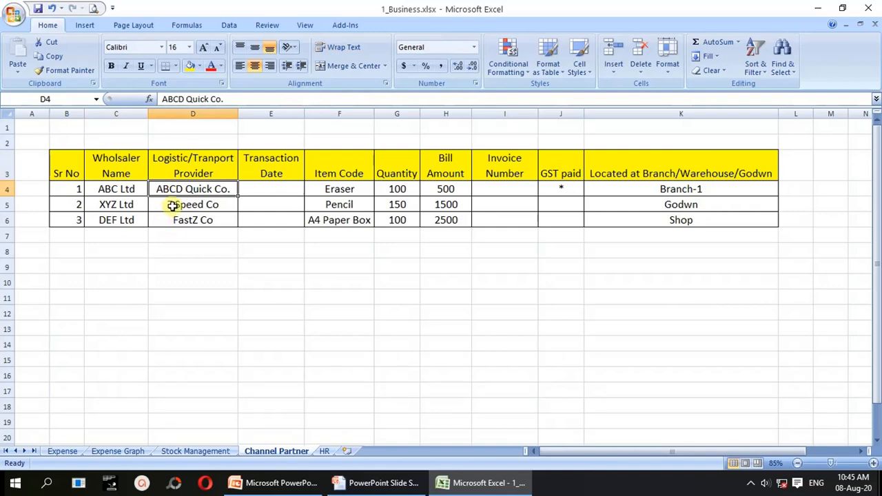
- Enter 1-1-2020 as the transaction date for ABC Ltd in E4
click(264, 188)
text(1-1)
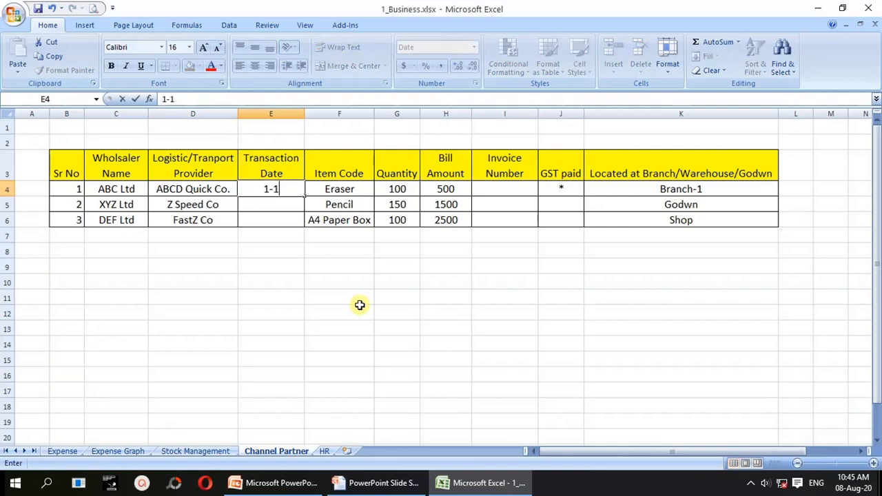
text(-200020)
key(Tab)
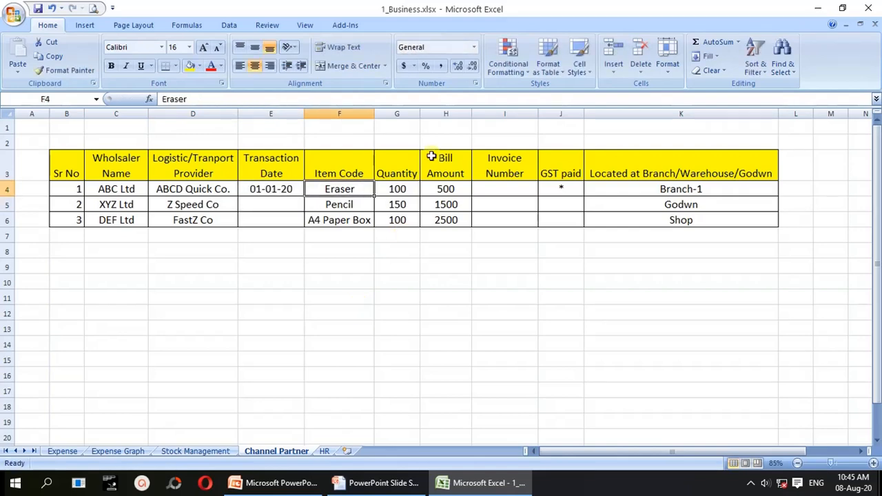
- Check the ABC Ltd bill amount formula and enter xxxx as the placeholder invoice number in I4
click(452, 190)
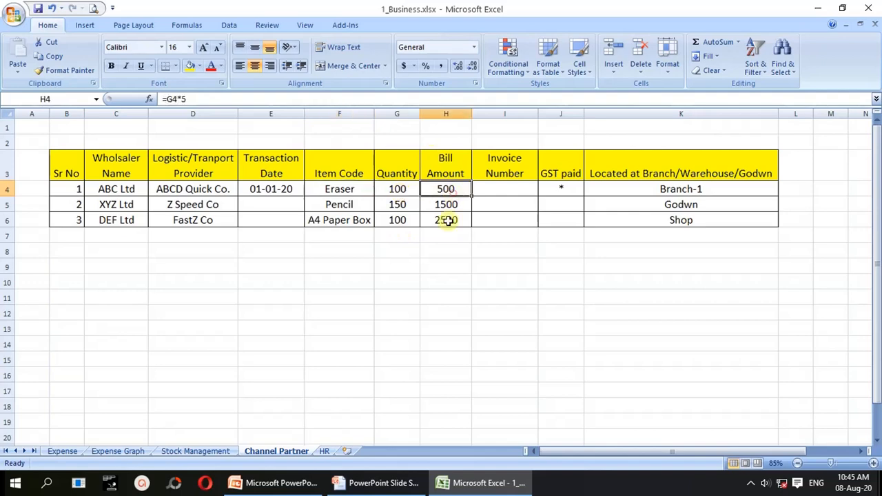
click(512, 186)
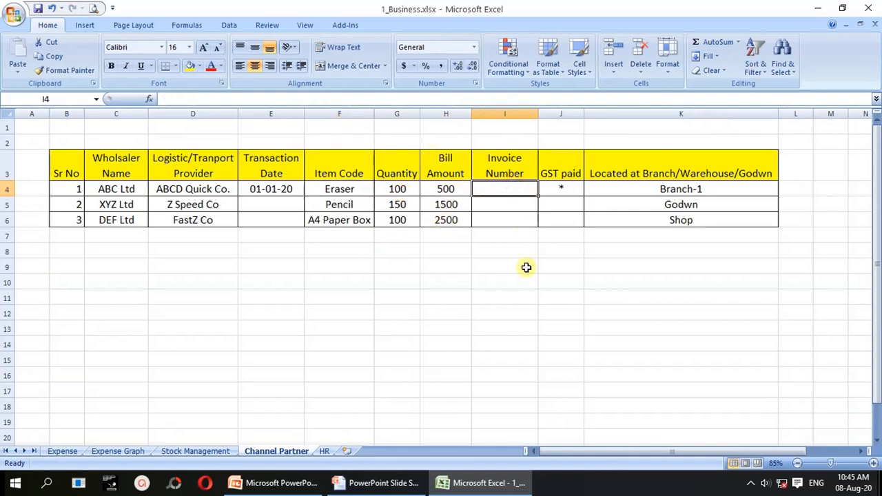
text(xxxx)
key(Return)
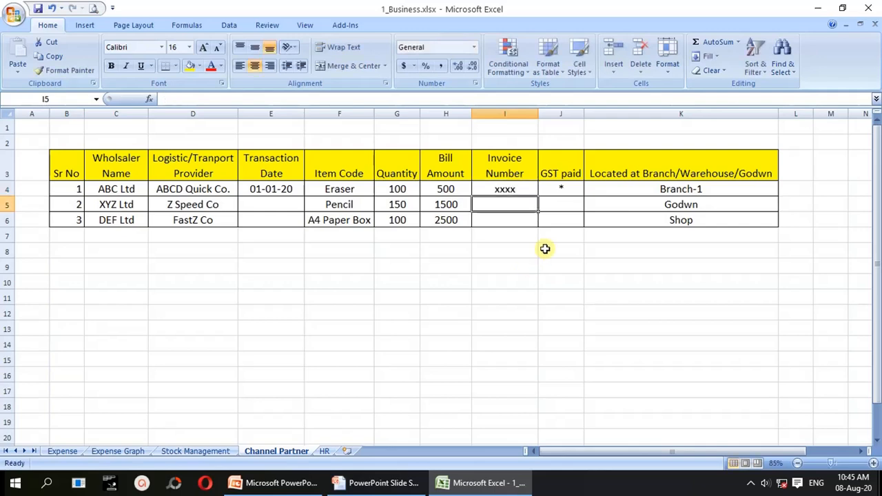
- Review the ABC Ltd record's GST paid mark, transaction date and storage location
click(564, 189)
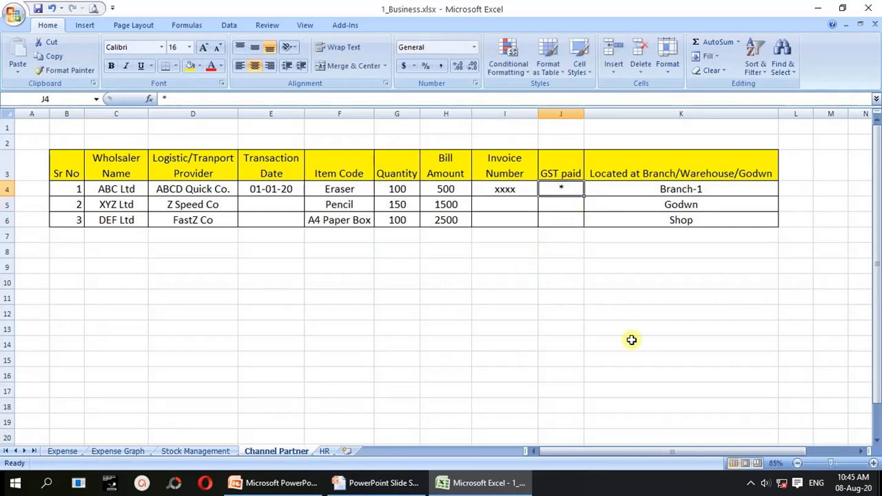
click(630, 189)
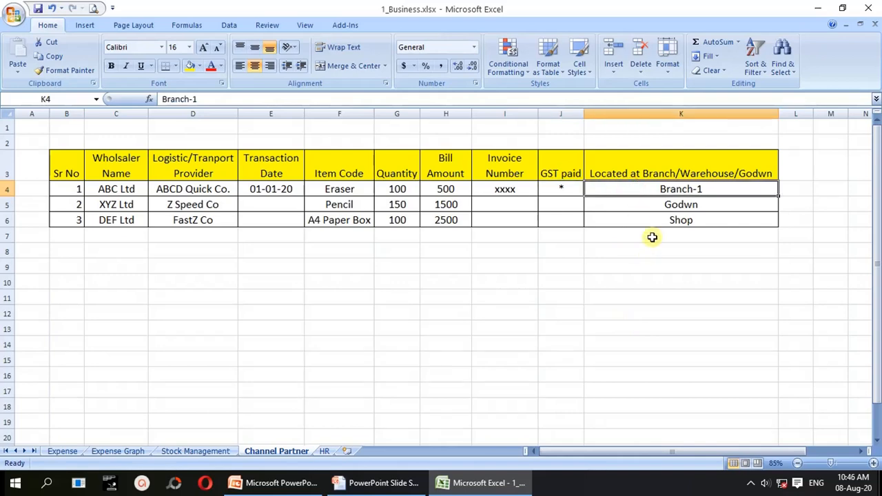
click(258, 192)
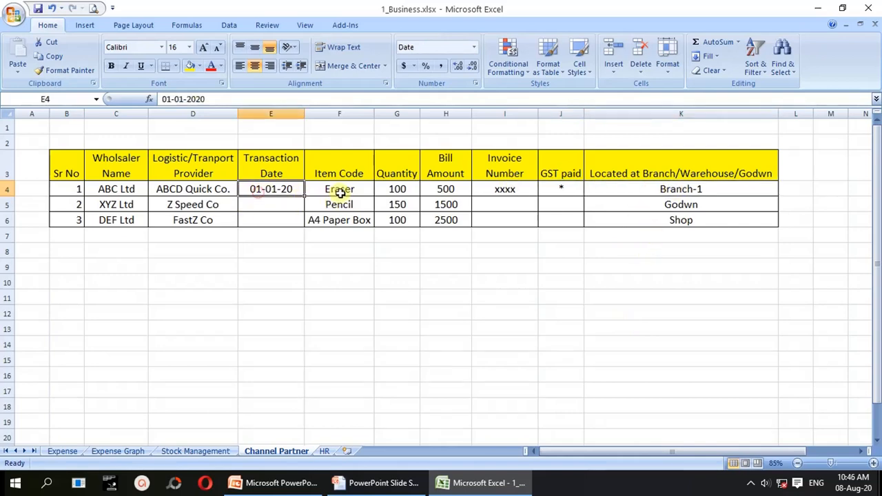
click(754, 191)
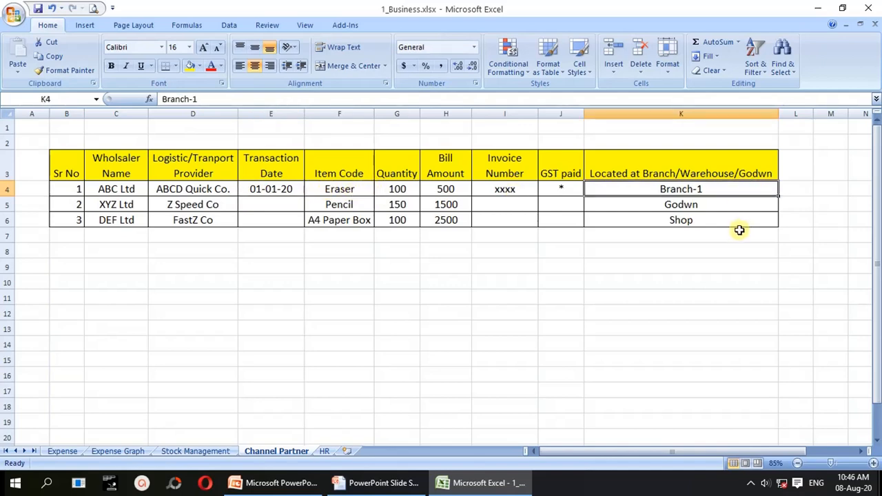
double_click(717, 187)
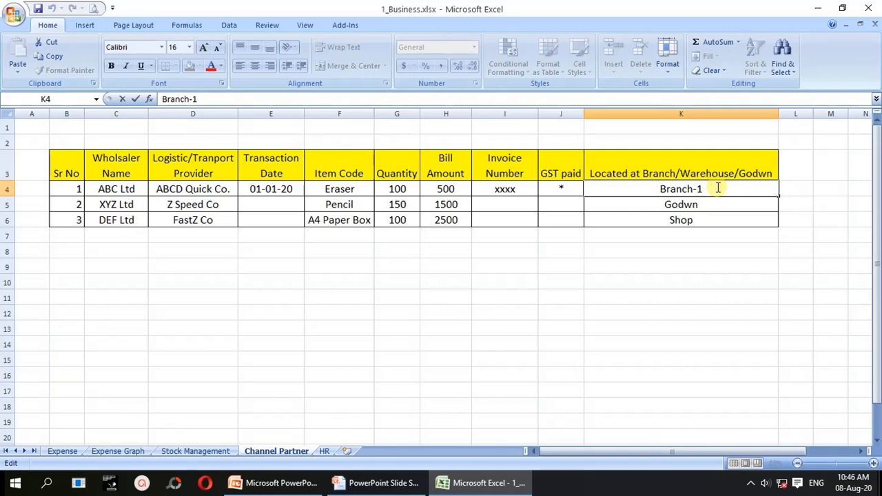
click(709, 205)
- Enter 2-1-2020 as the transaction date for XYZ Ltd in E5
click(129, 204)
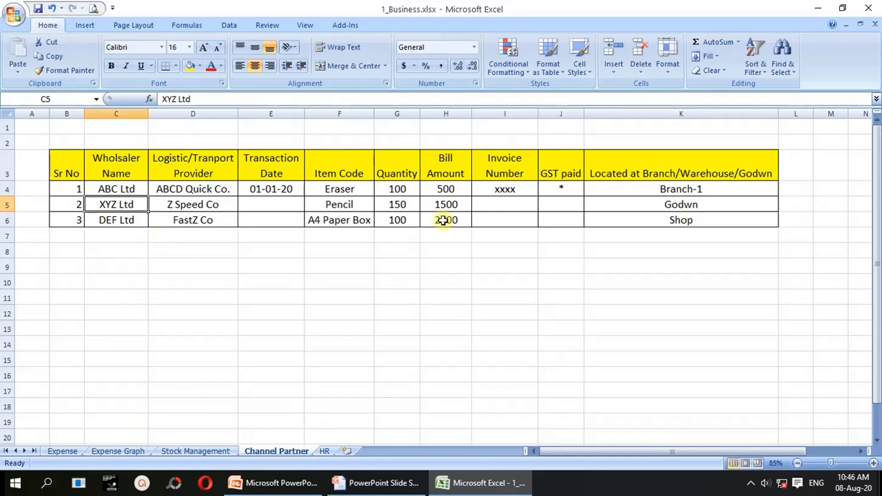
click(177, 205)
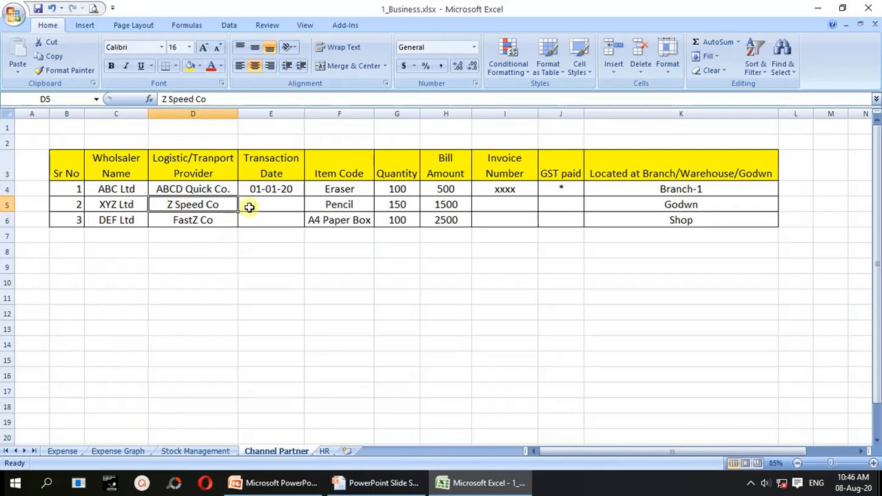
click(252, 204)
text(2-1-2020)
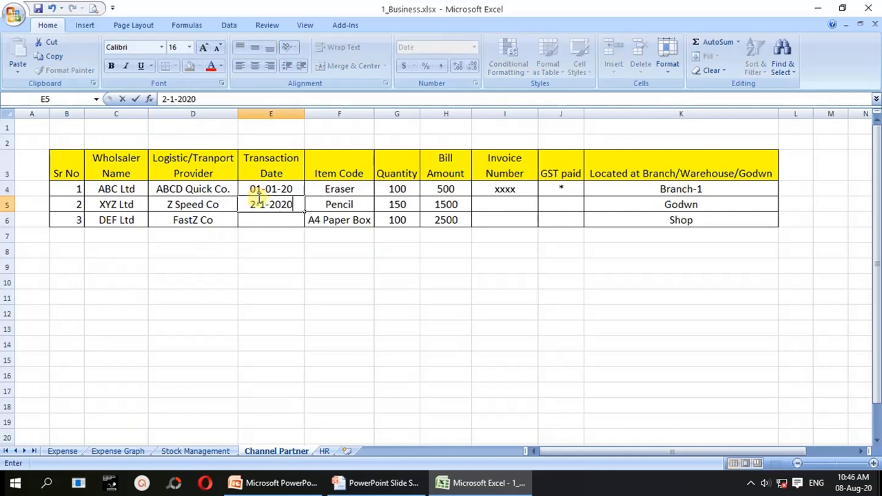
key(Return)
key(Up)
key(Right)
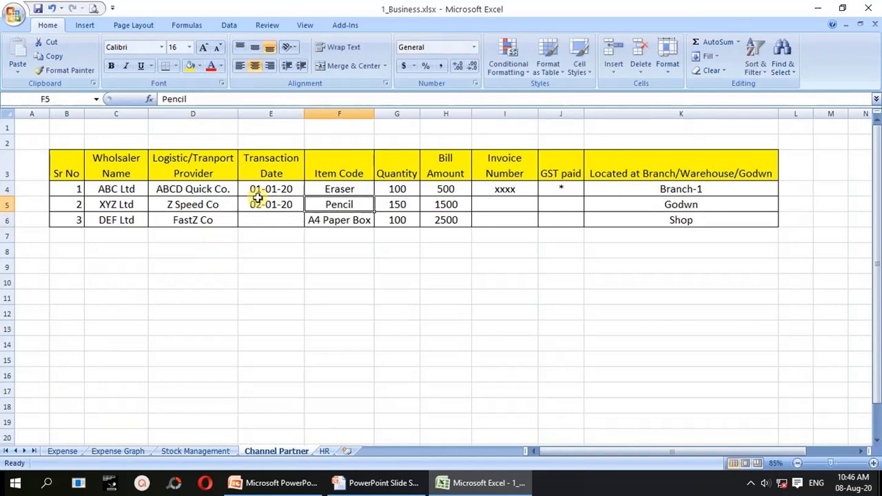
- Check the XYZ Ltd record's quantity, bill amount formula and storage location
click(410, 207)
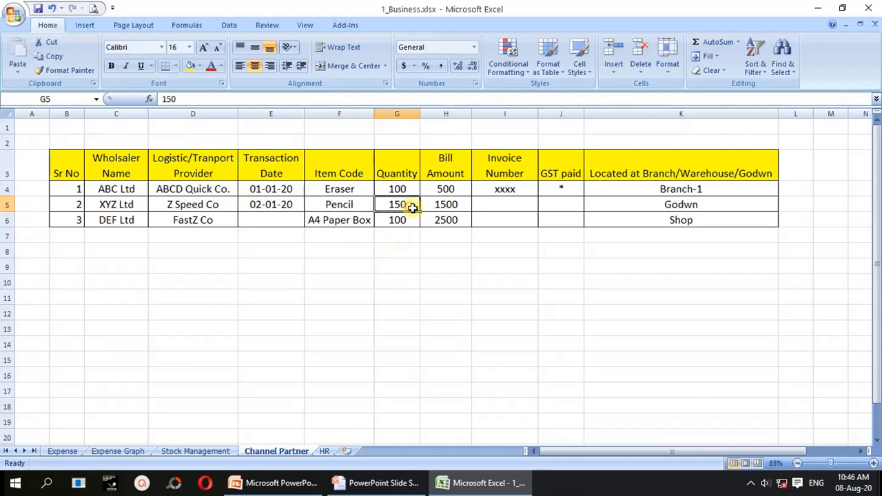
click(453, 204)
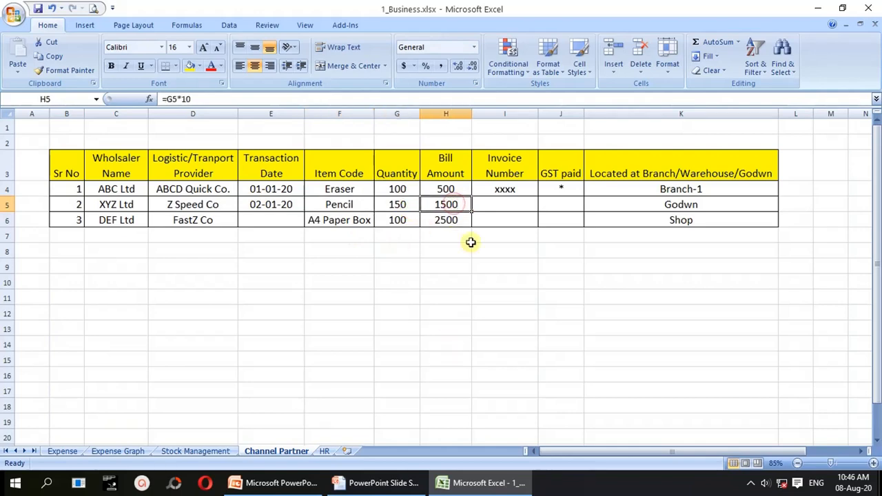
click(691, 204)
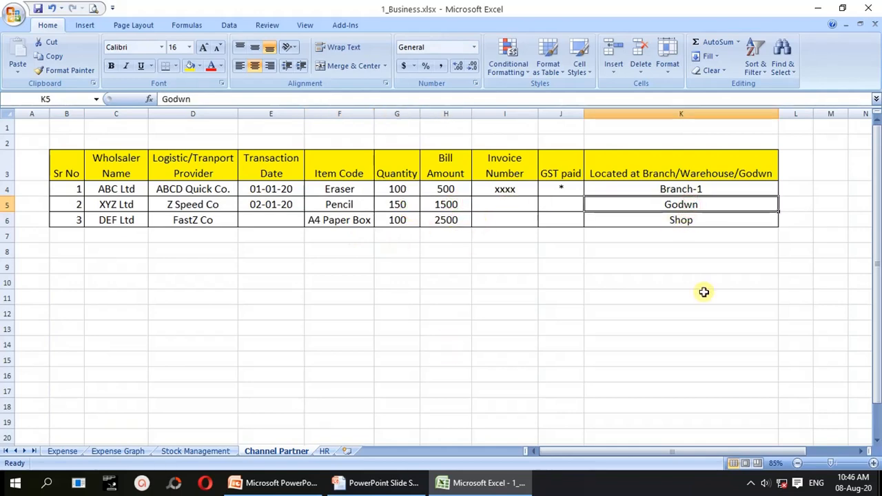
click(710, 219)
click(710, 204)
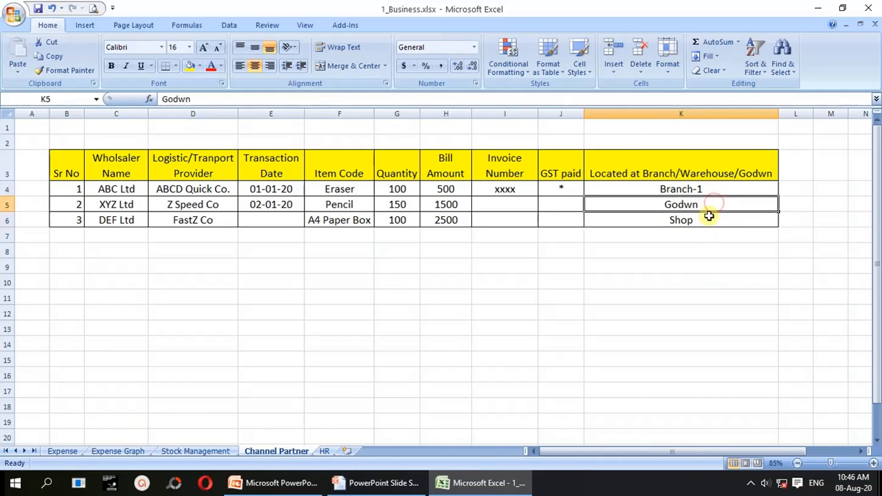
- Review the DEF Ltd record's storage location, wholesaler name and logistics provider
click(708, 216)
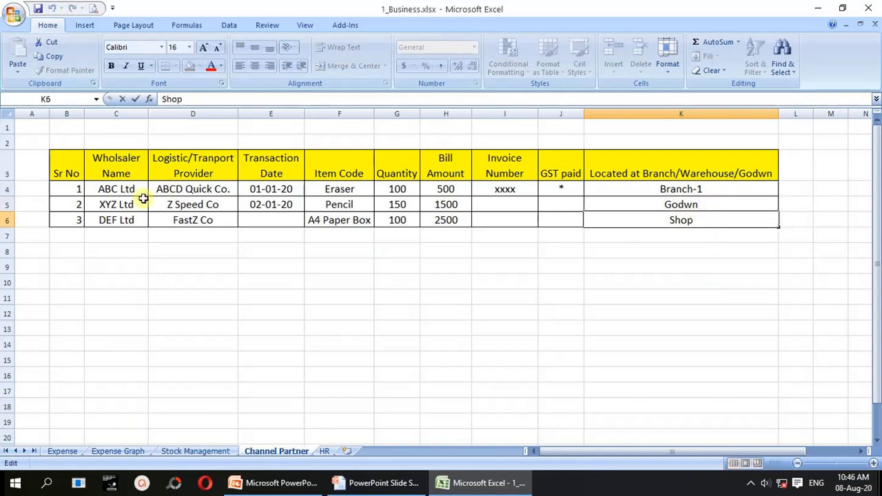
click(114, 221)
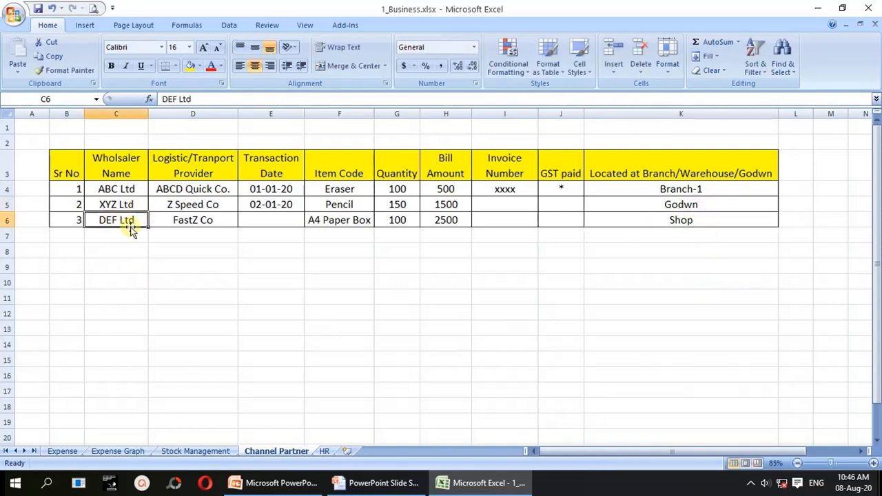
click(226, 225)
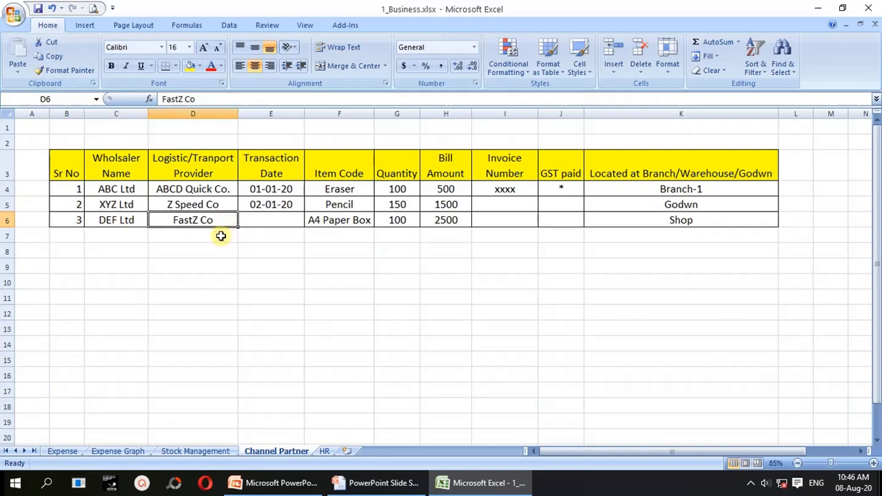
- Enter 03-1-2020 as the transaction date for DEF Ltd in E6
click(273, 217)
text(03)
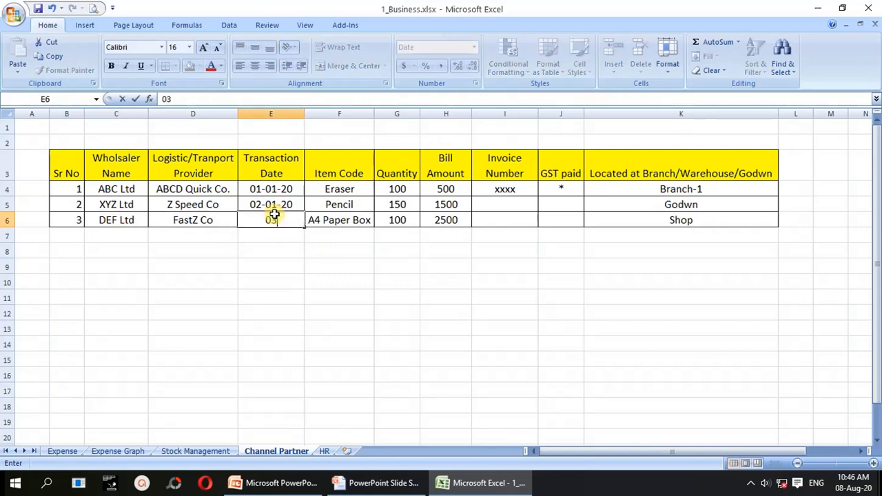
text(-1-20202)
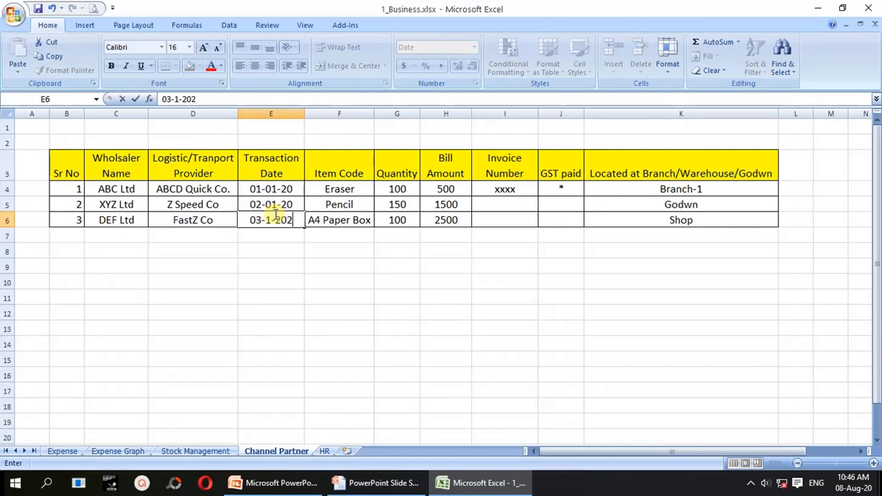
key(Return)
key(Up)
key(Right)
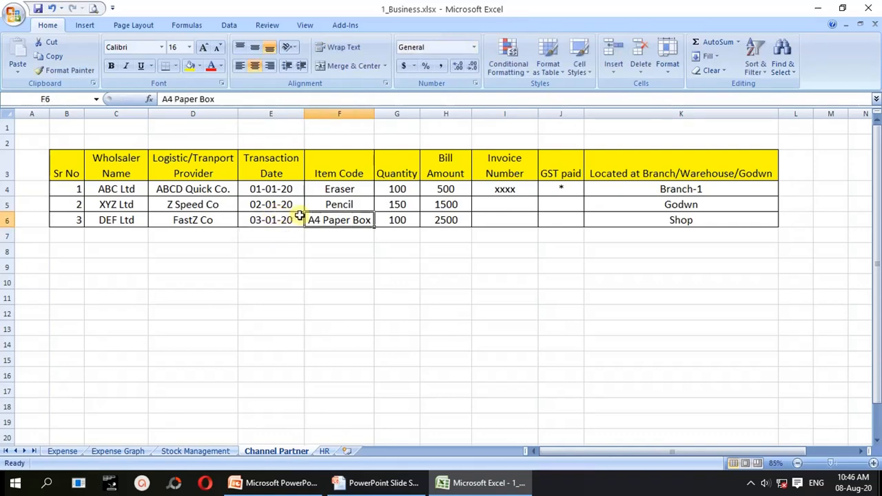
- Check the DEF Ltd record's quantity and bill amount formula, and change its storage location in K6 to Main Shop
click(387, 219)
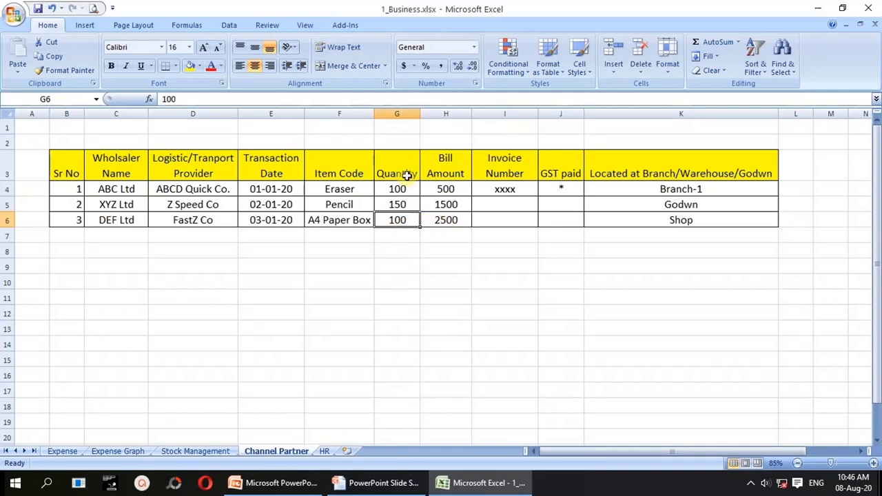
click(451, 223)
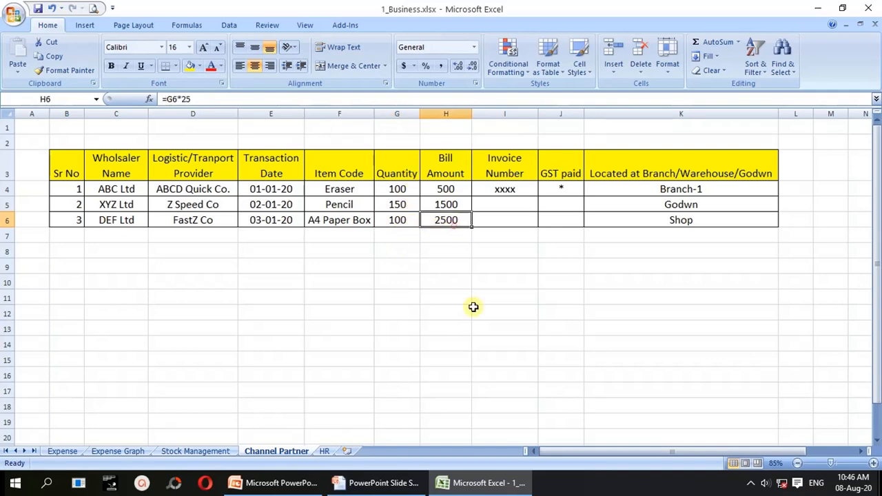
double_click(715, 220)
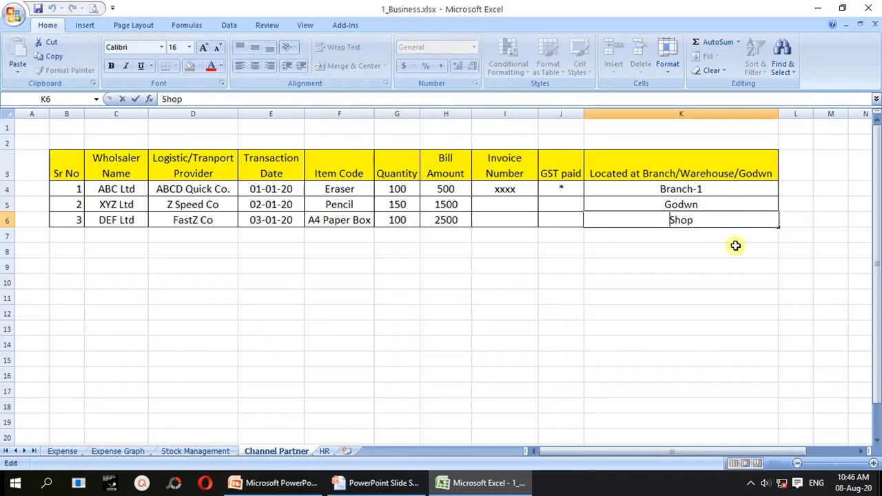
text(Main)
key(Return)
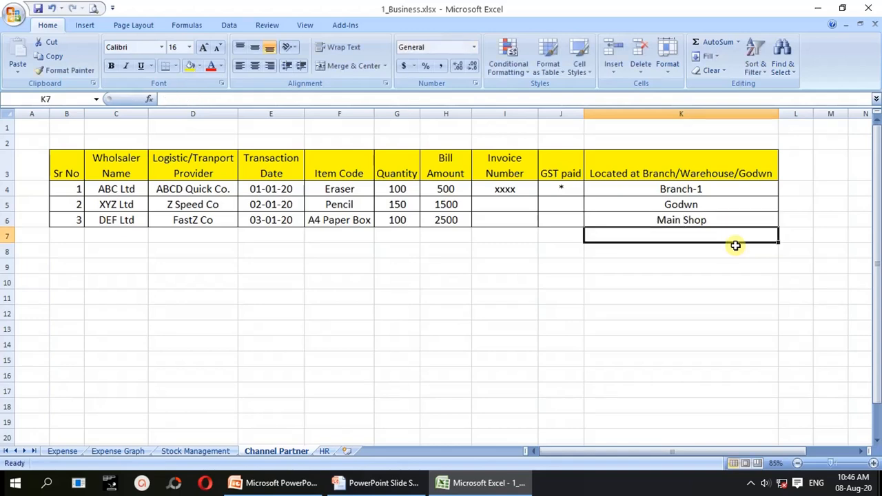
- Review the bill amount and invoice number columns of the channel partner table
click(130, 284)
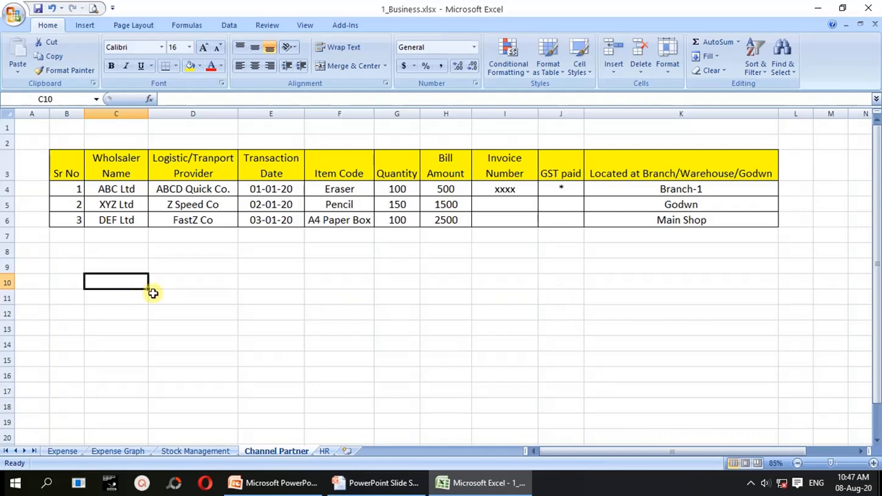
click(434, 169)
click(520, 191)
click(517, 232)
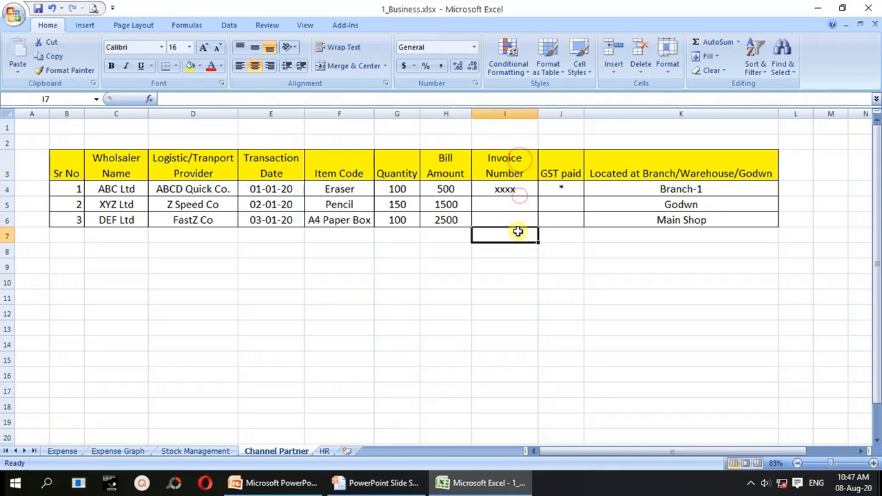
- Switch to the running PowerPoint slide show and advance it to the closing Thank You slide
click(388, 482)
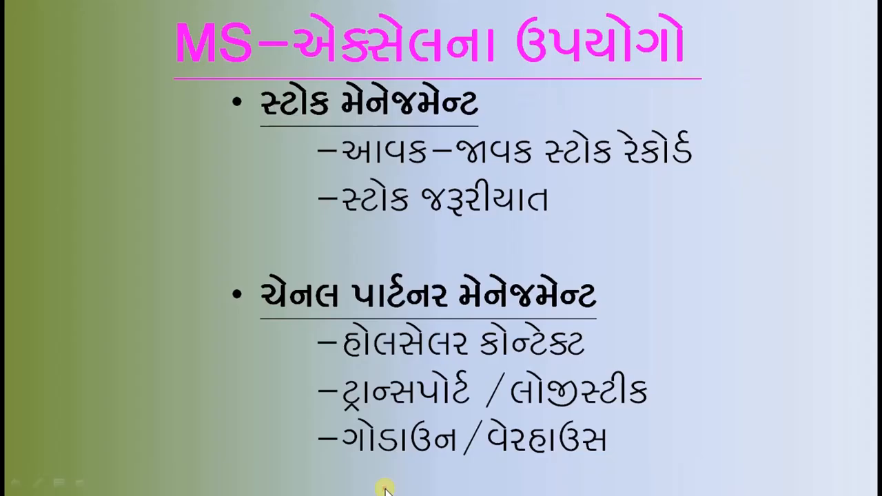
click(395, 350)
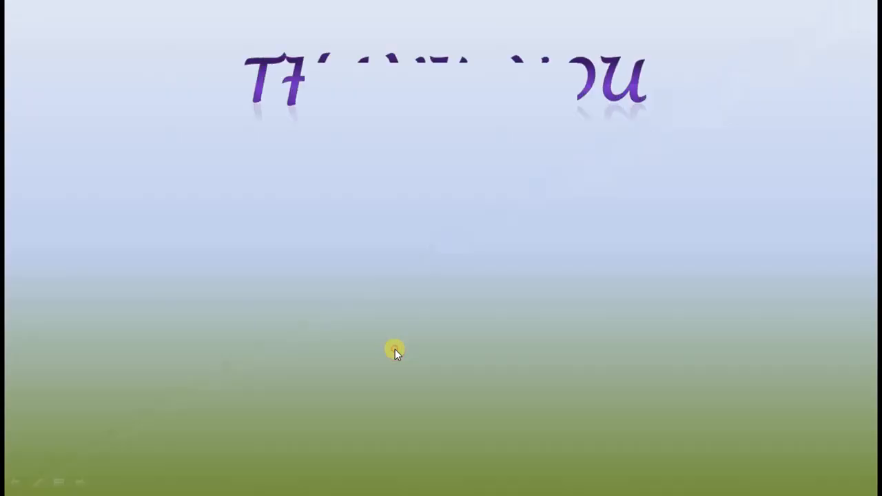